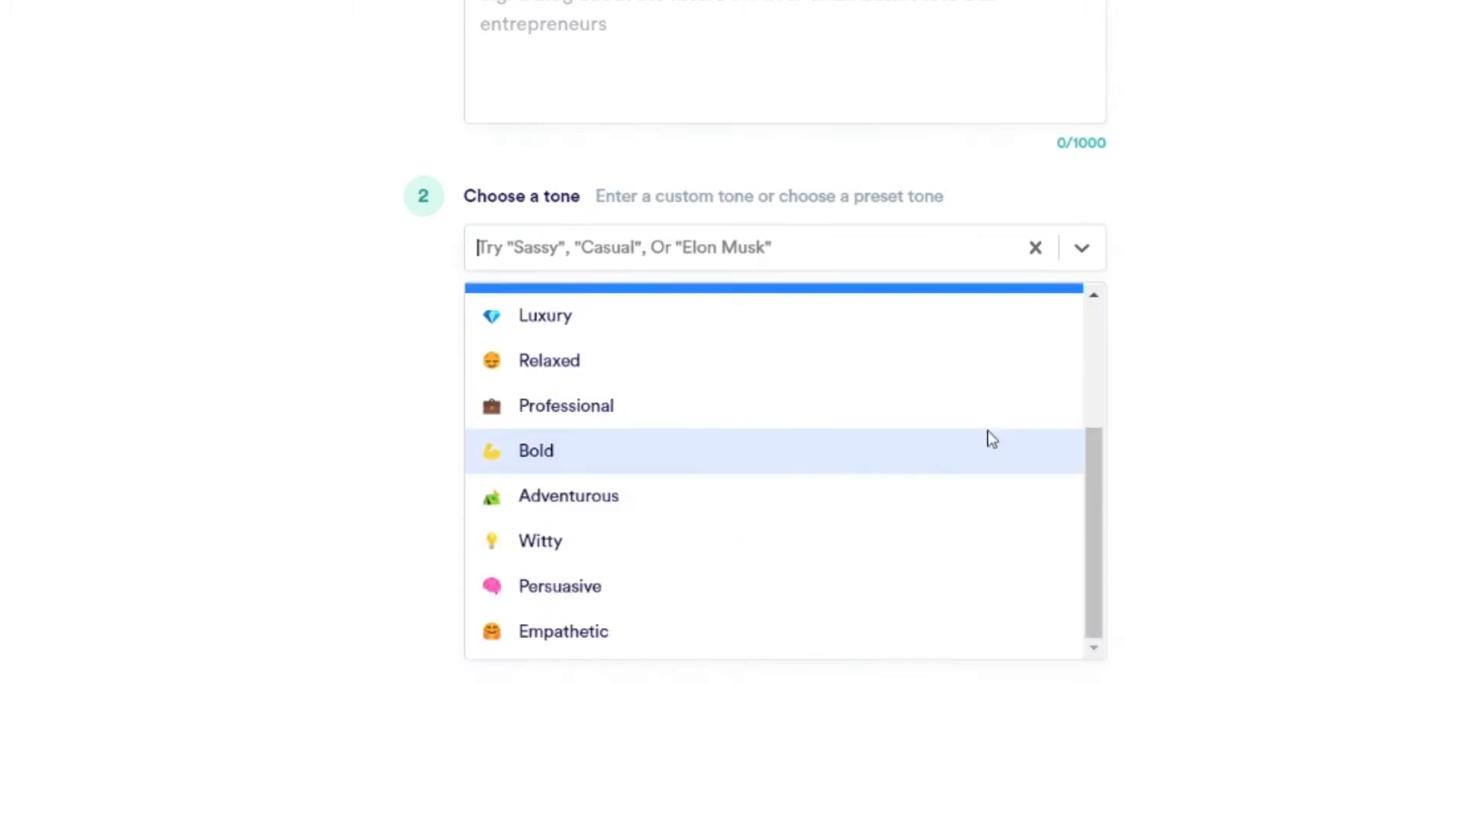
Step: Generate blog titles for the topic Marketing in a Persuasive tone and look through the suggestions
click(923, 584)
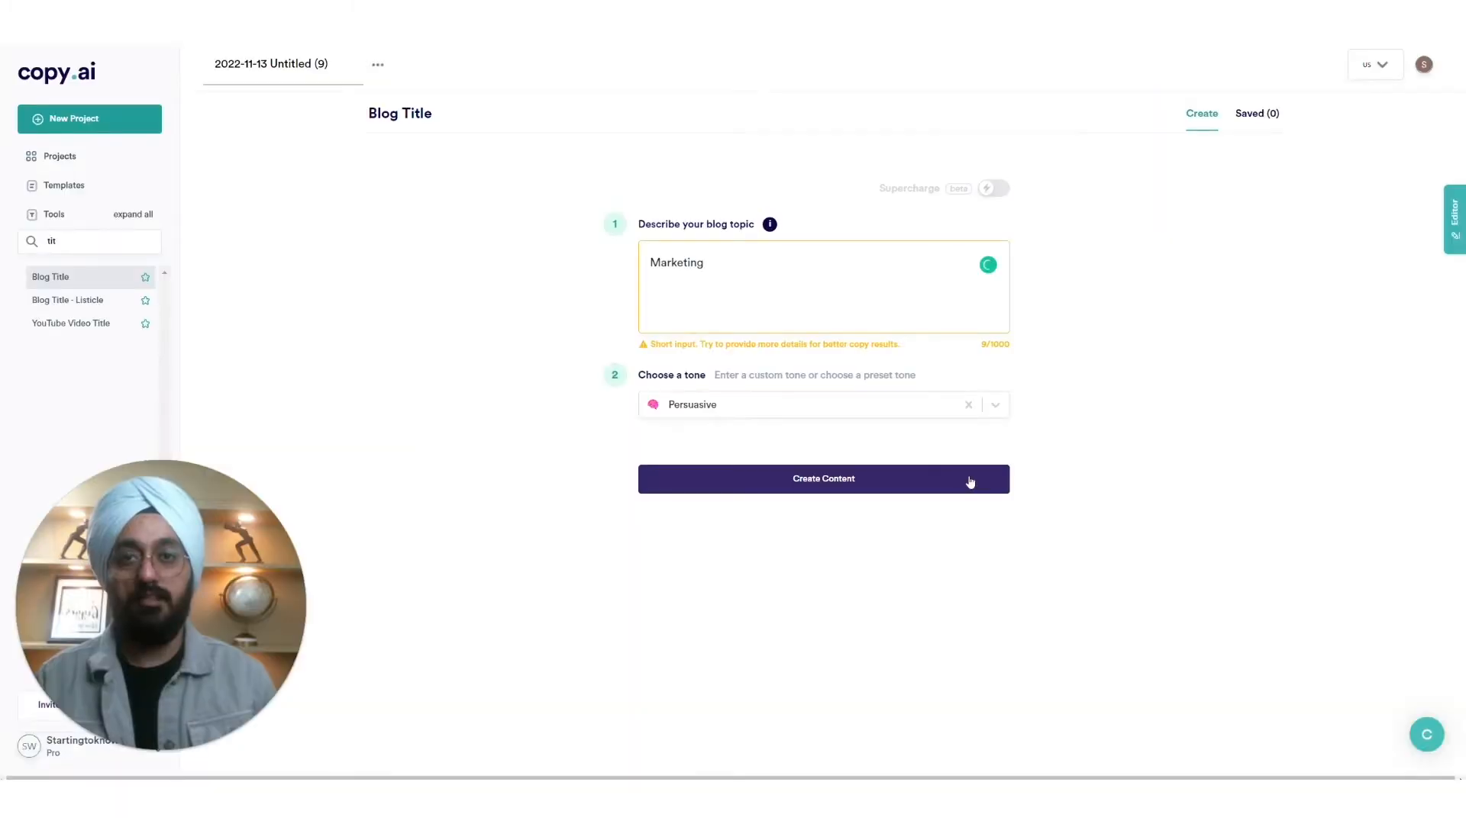
click(969, 481)
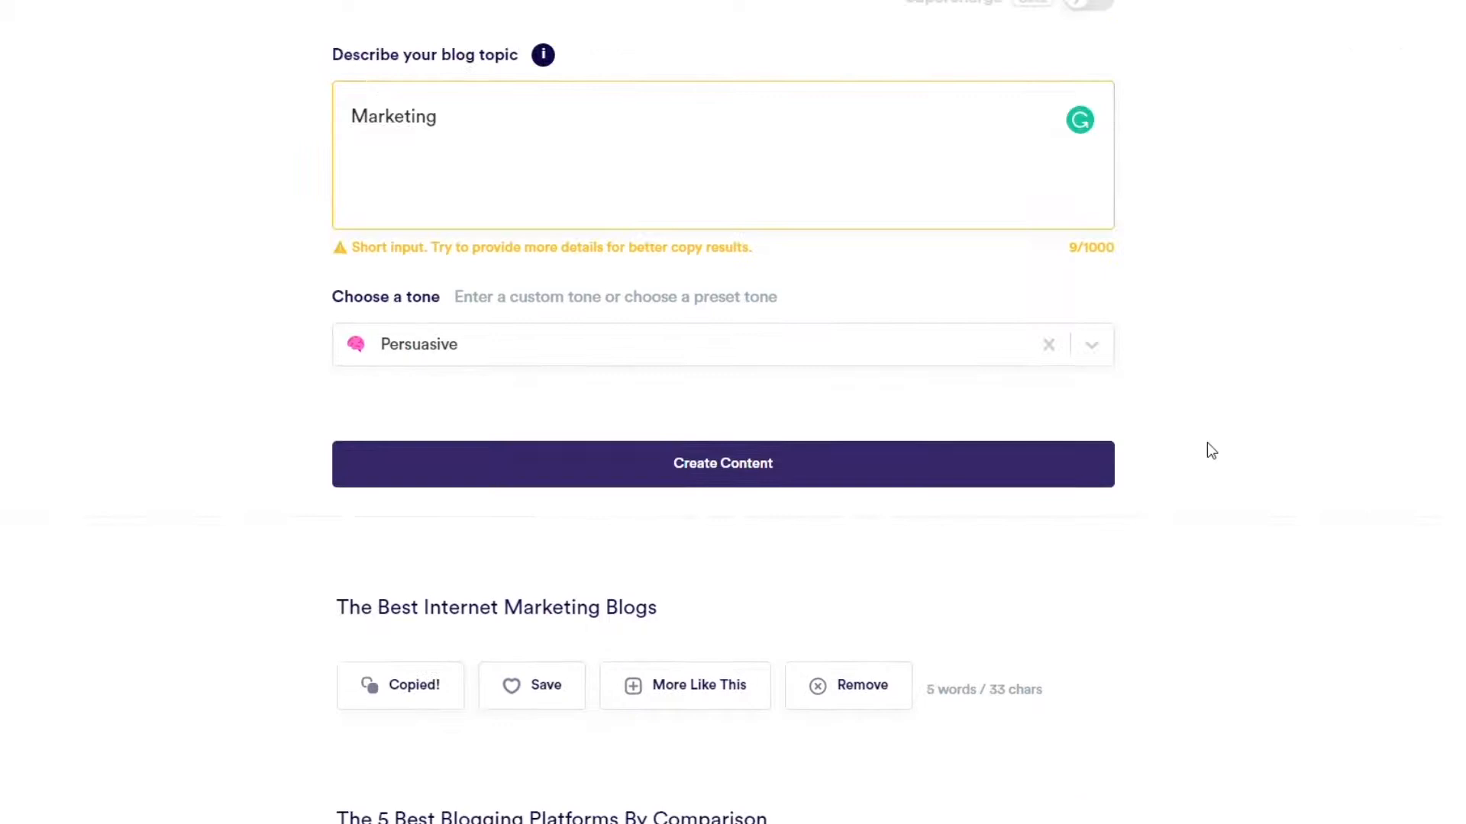
scroll(1123, 436, down, 3)
scroll(1211, 450, down, 8)
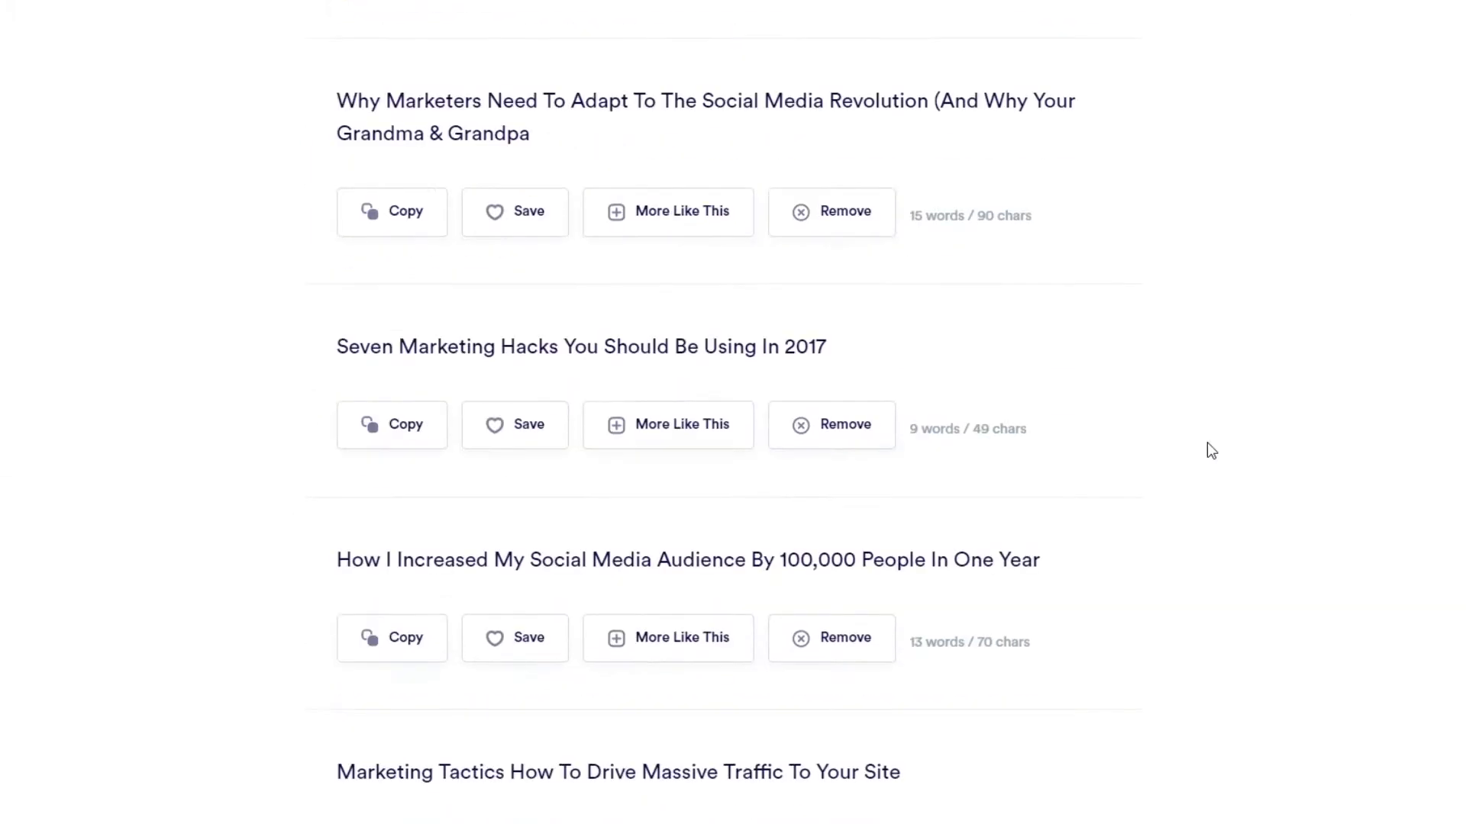
scroll(1129, 464, up, 12)
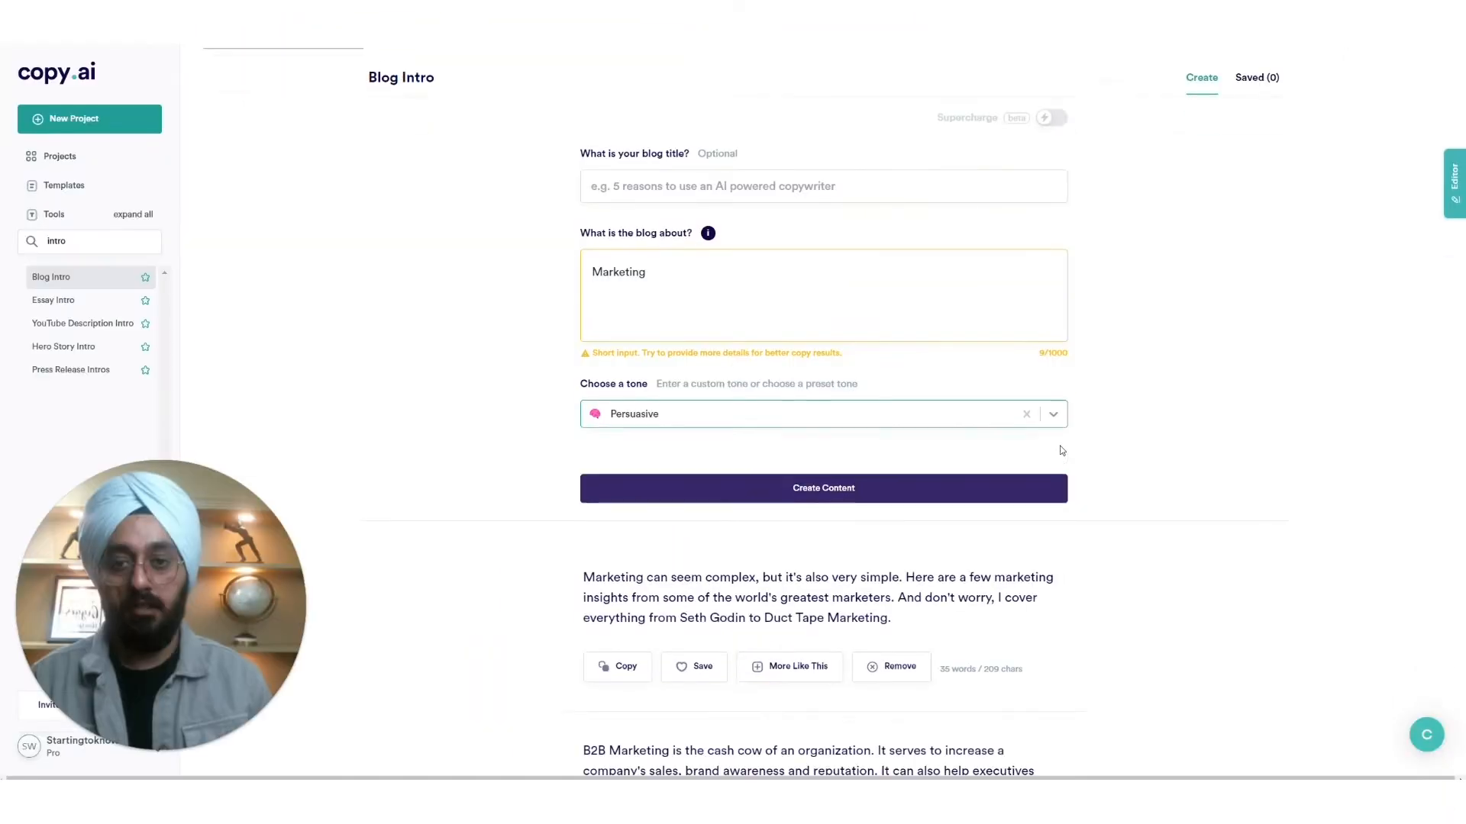
Step: Review the generated Marketing blog intros and copy the first one
scroll(1058, 450, down, 10)
scroll(1061, 450, up, 7)
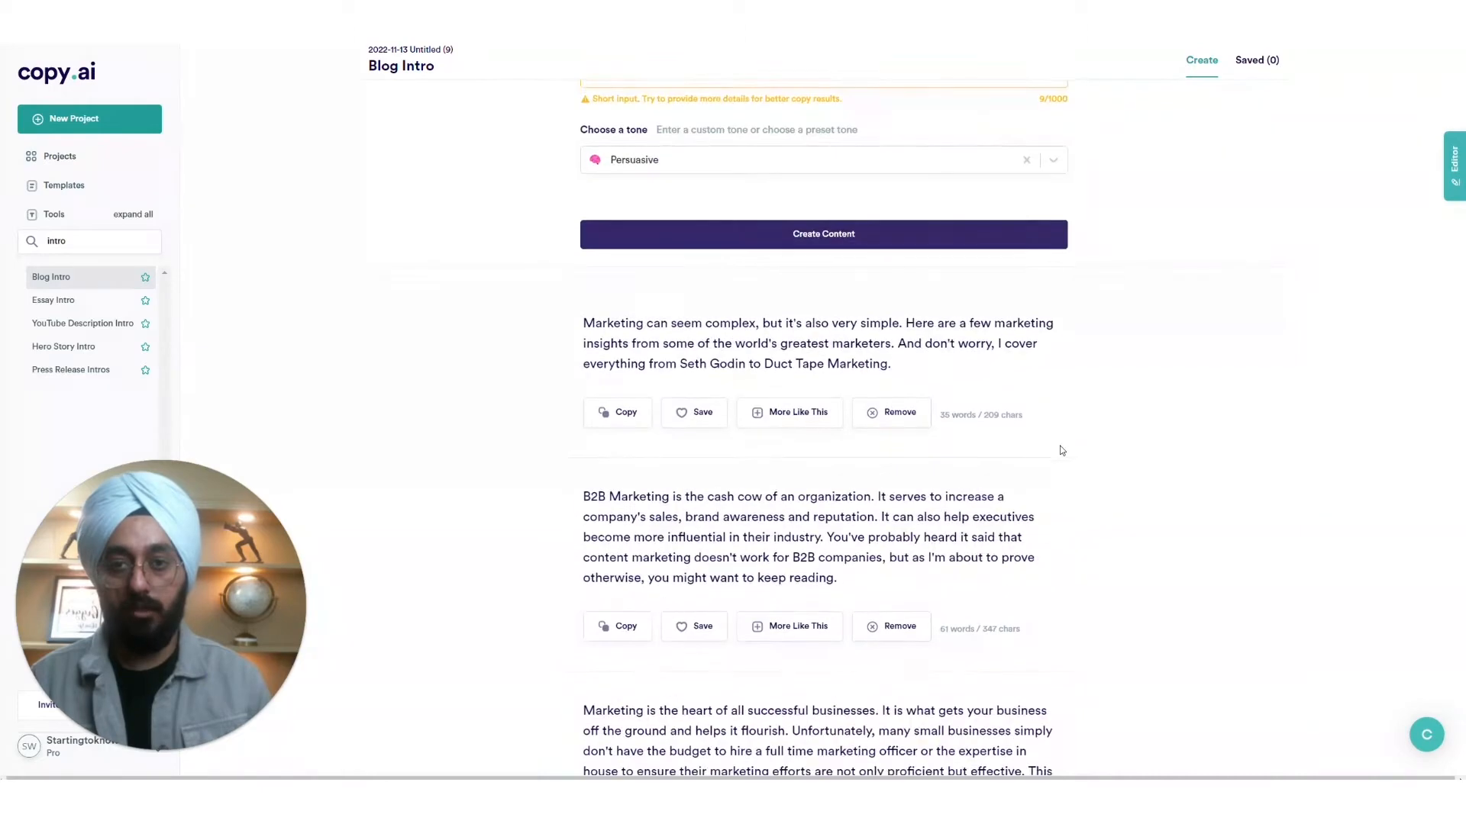
scroll(1061, 450, up, 2)
click(602, 560)
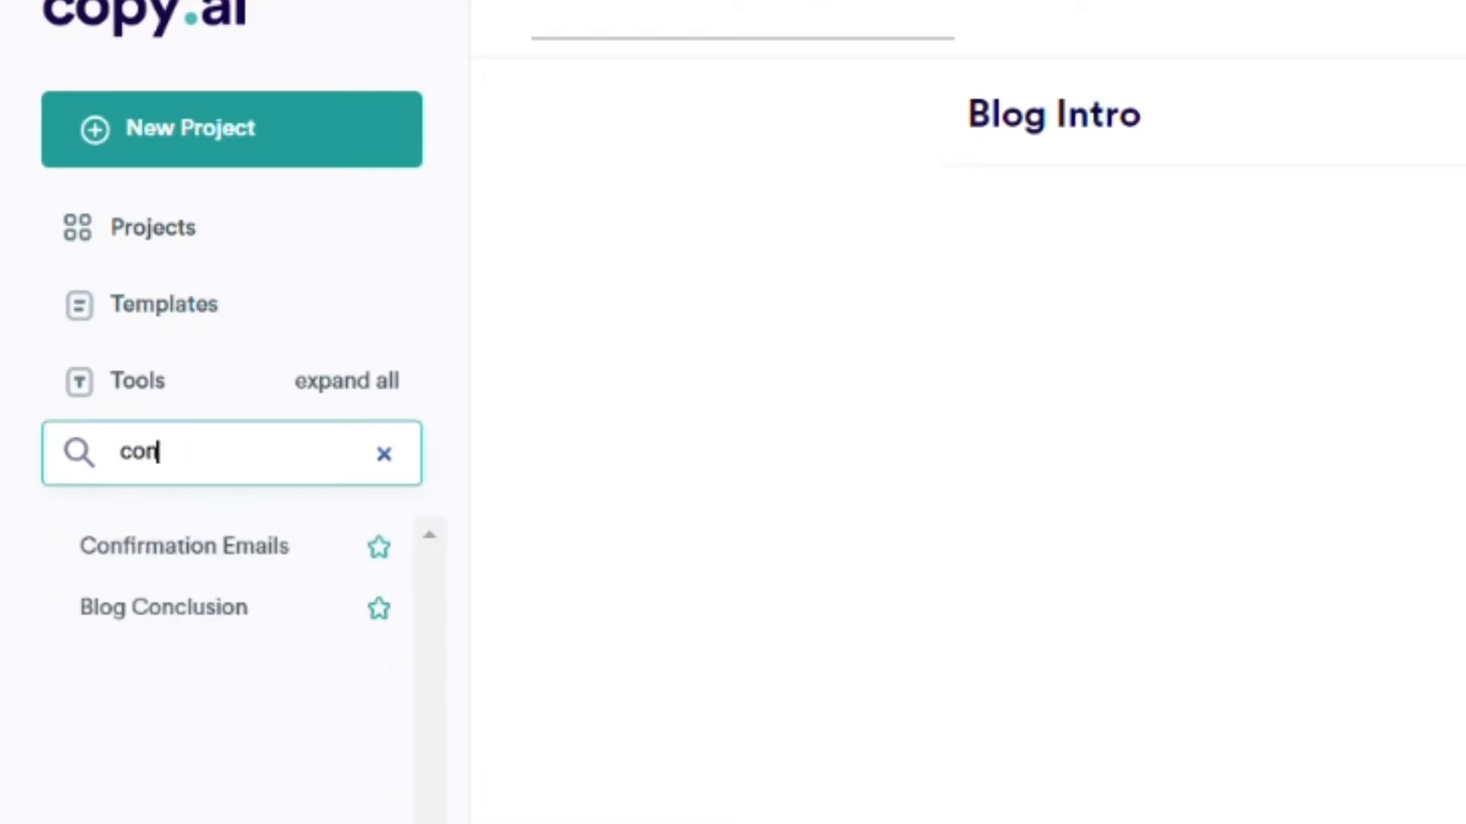
Step: Find the Blog Conclusion tool by searching for "concl" and copy the first conclusion generated for Marketing
text(cl)
click(236, 576)
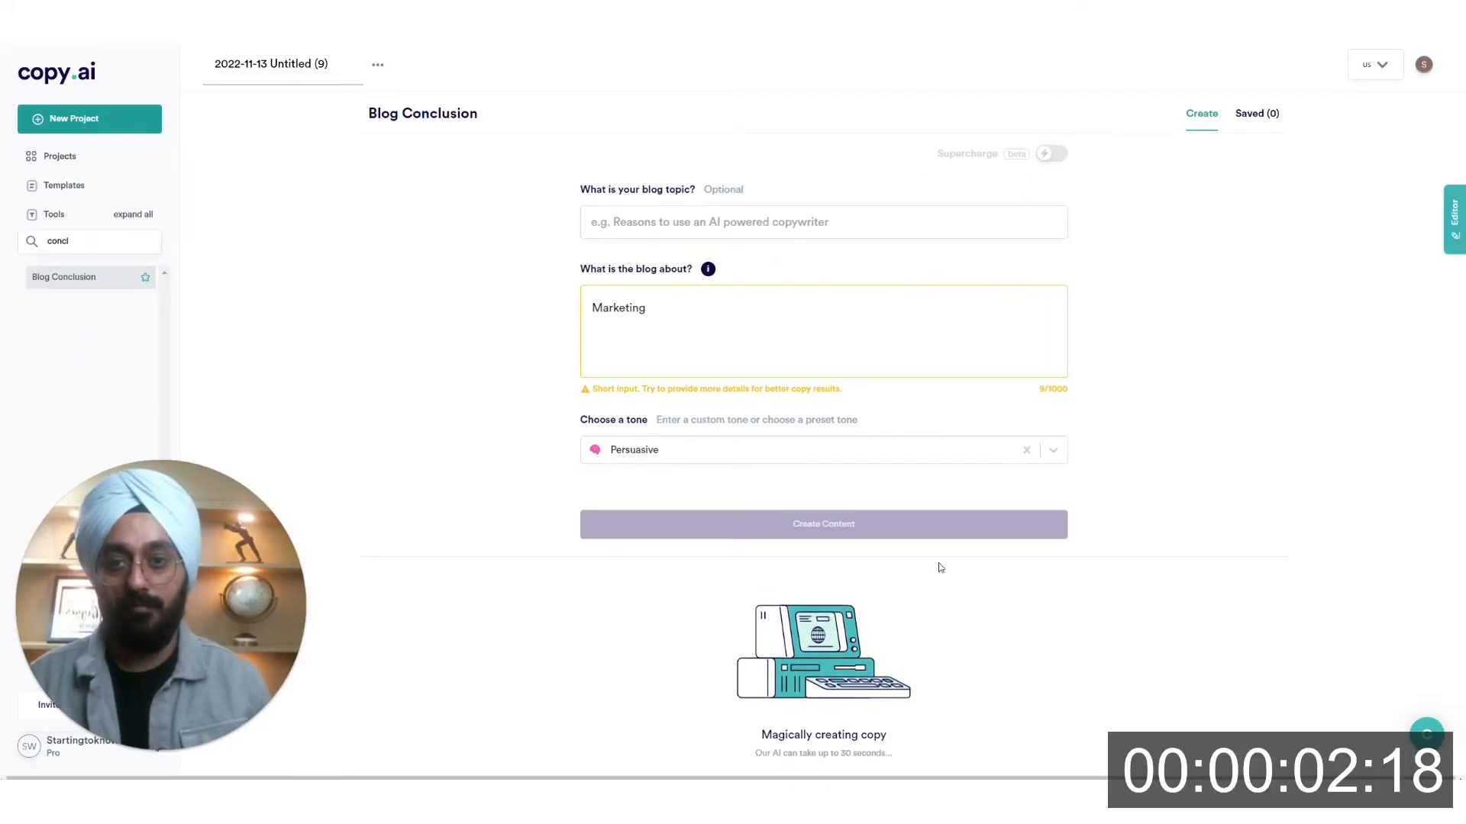
scroll(1082, 506, down, 5)
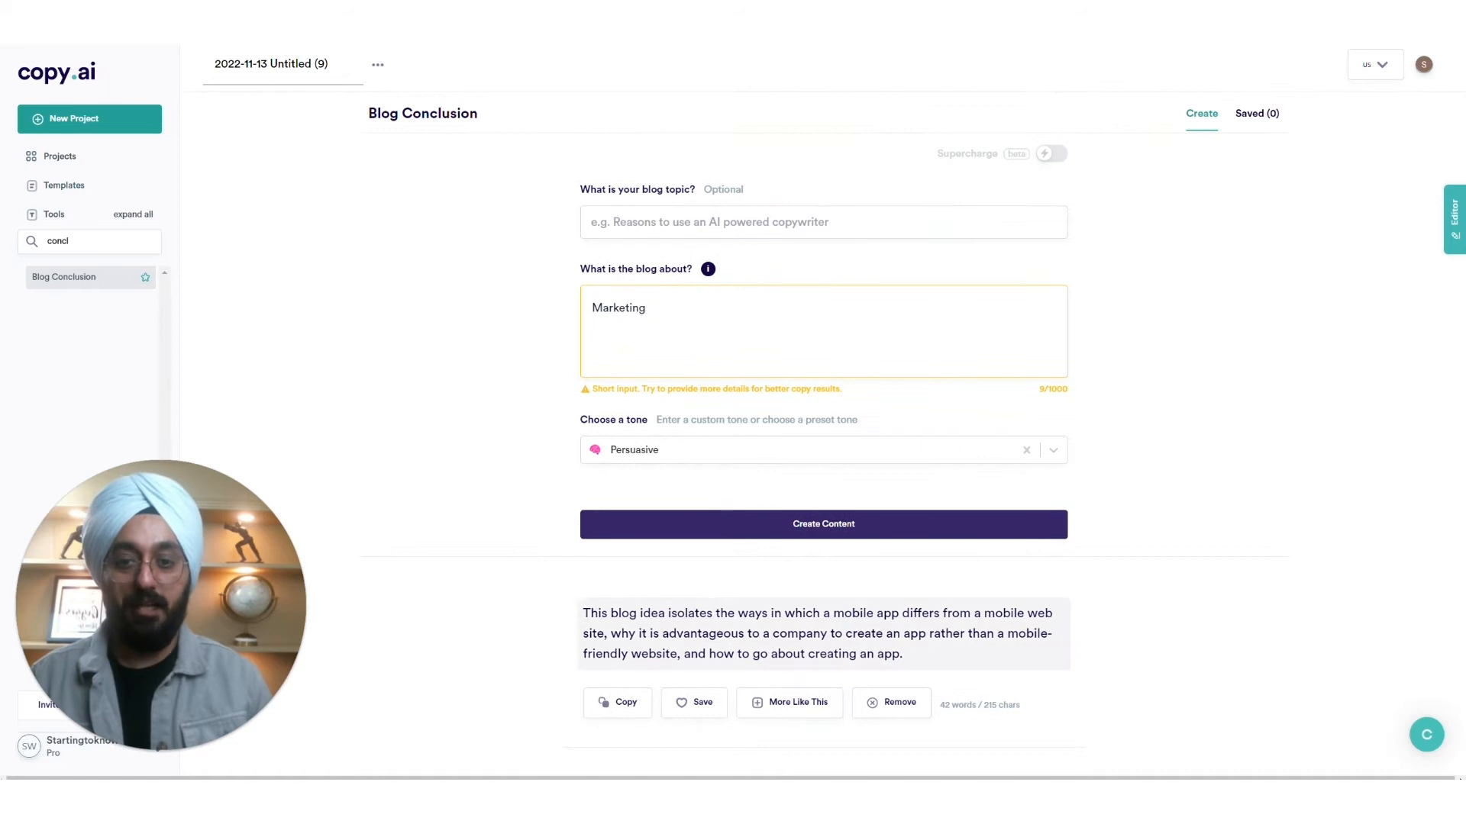
click(623, 701)
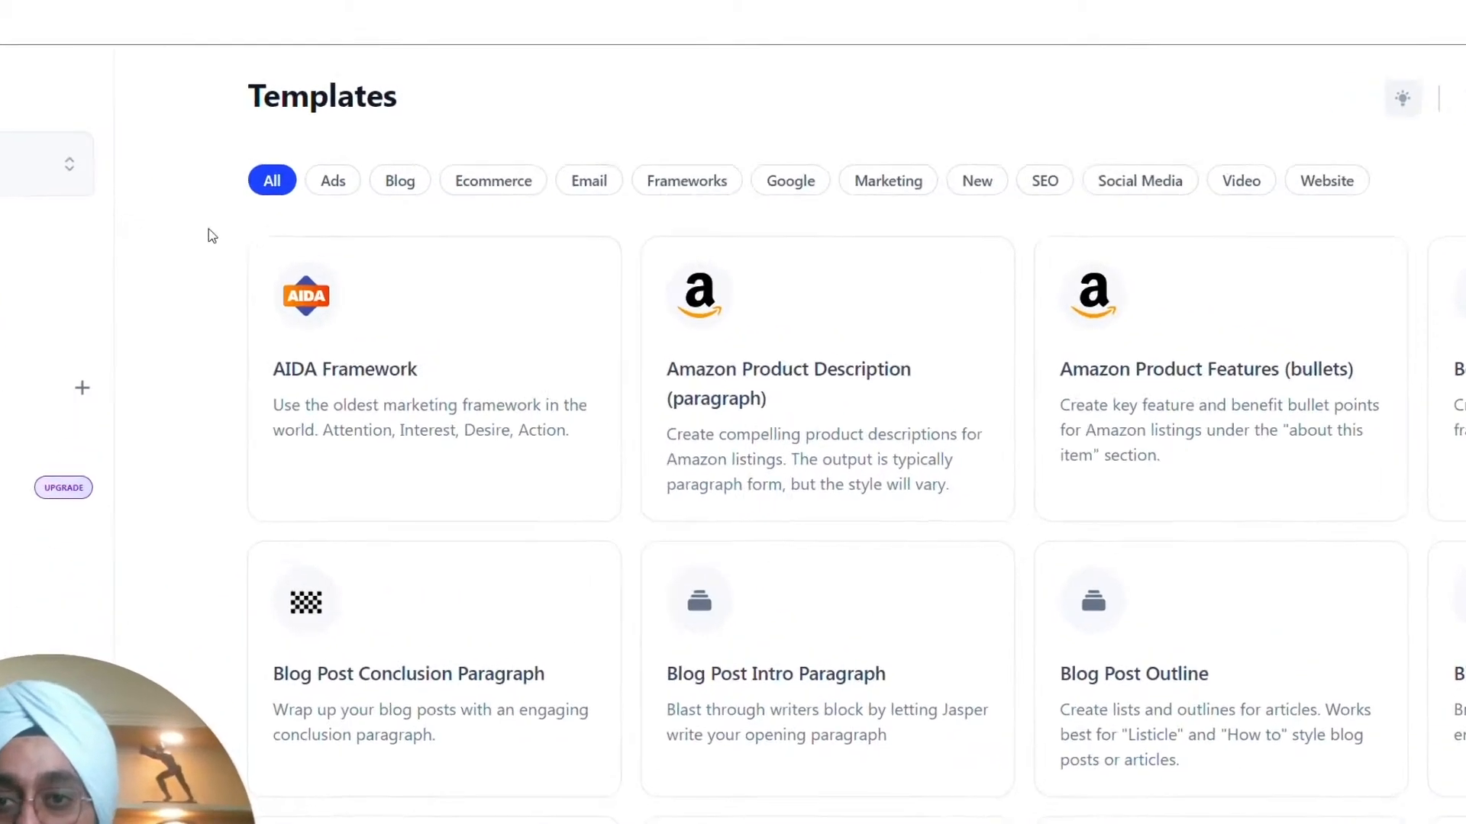
Step: Switch to Jasper and generate Blog Post Topic Ideas for company stk, product description marketing, audience marketers and tone witty
click(375, 237)
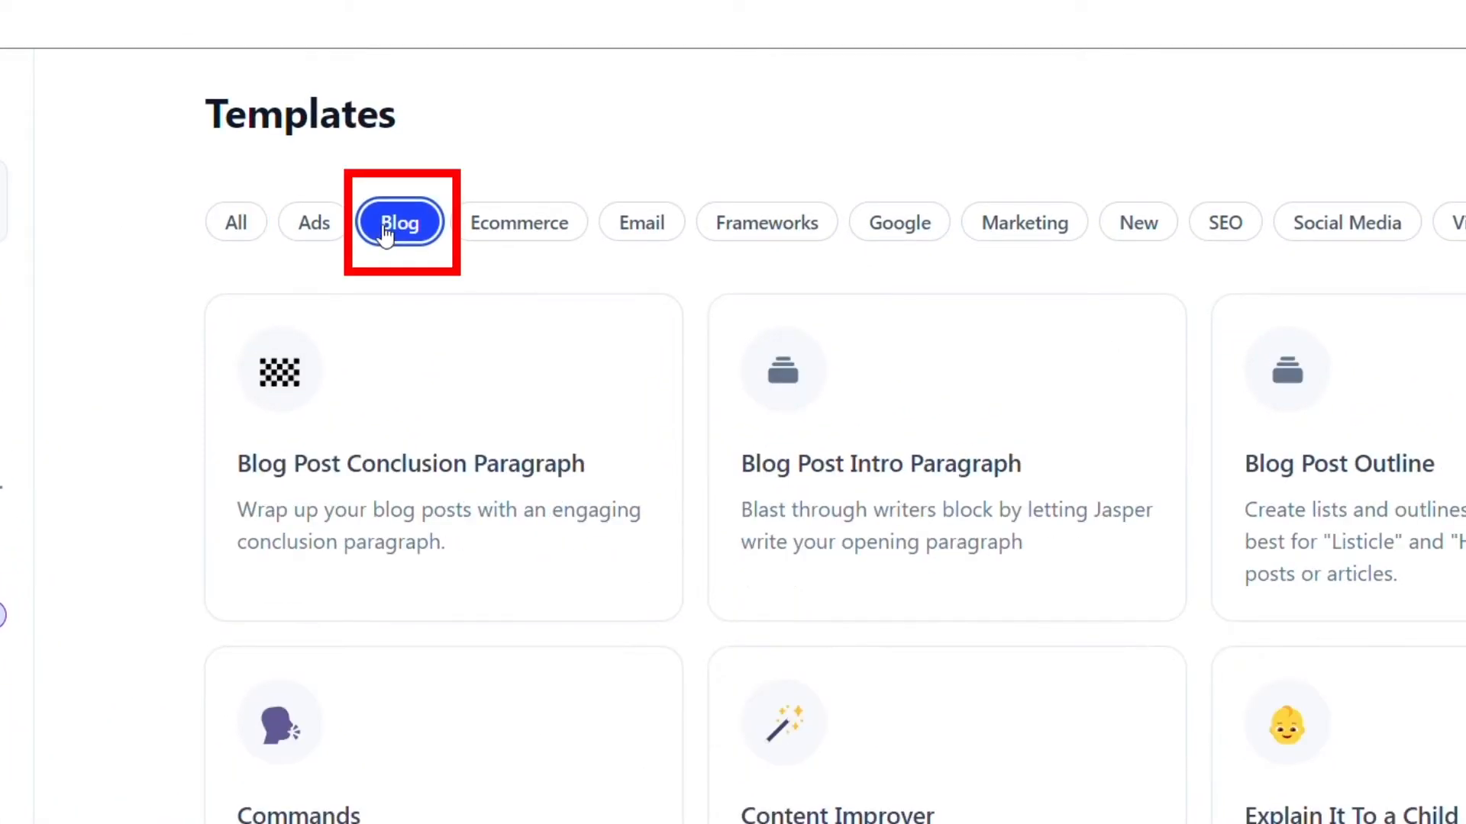
click(1141, 248)
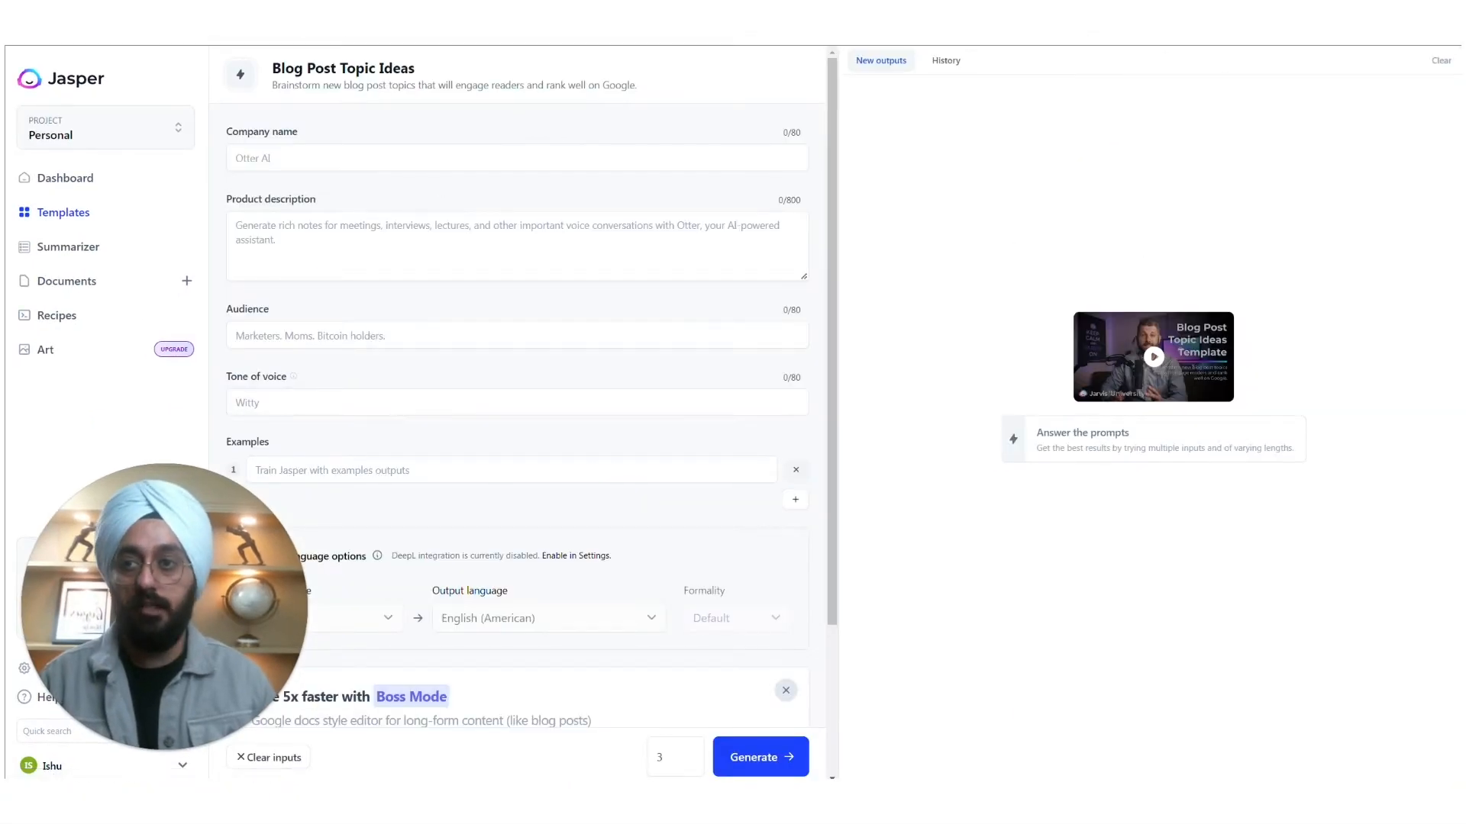
click(517, 158)
text(stk)
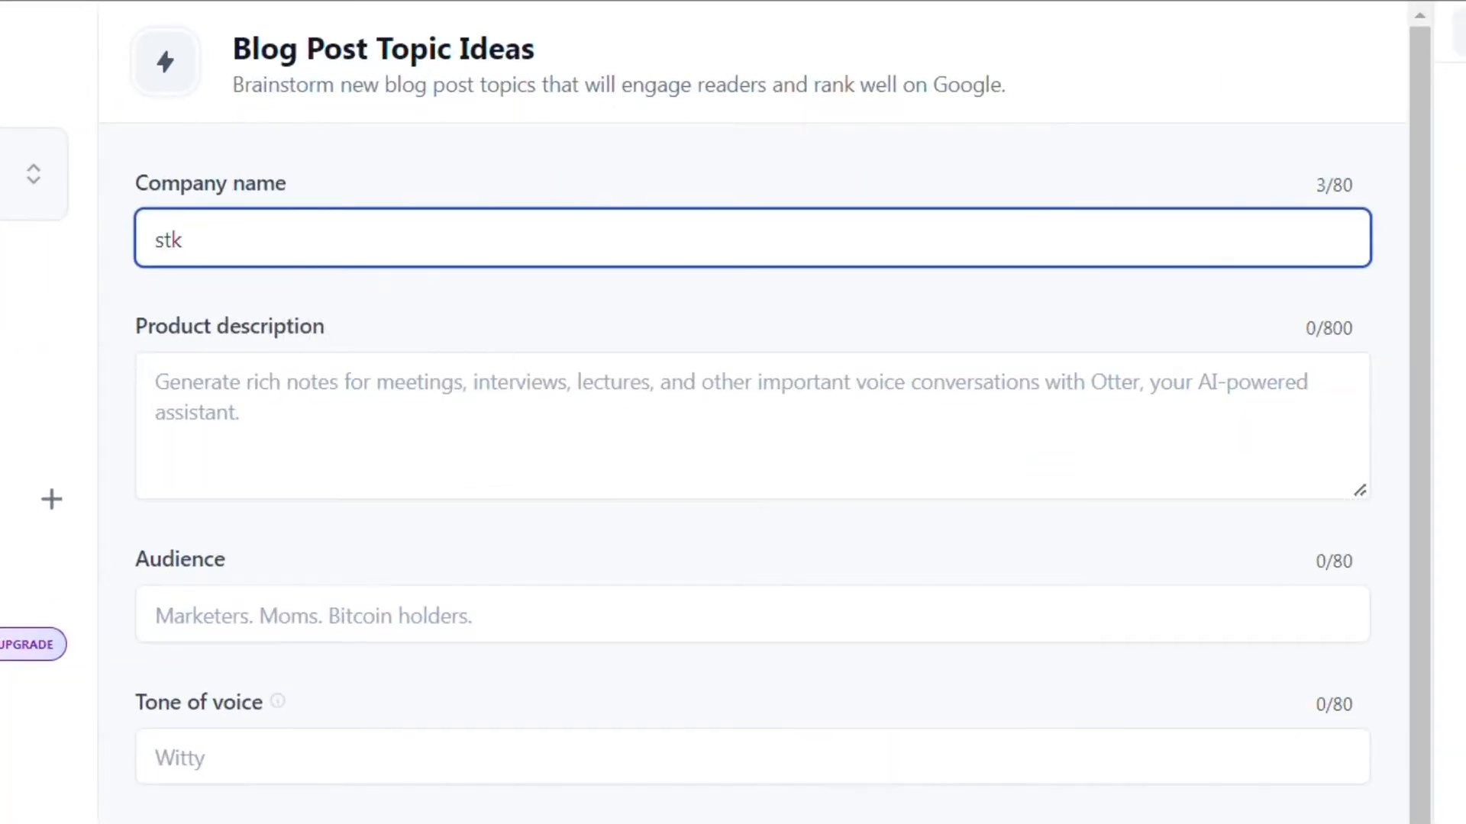
click(156, 382)
text(ma)
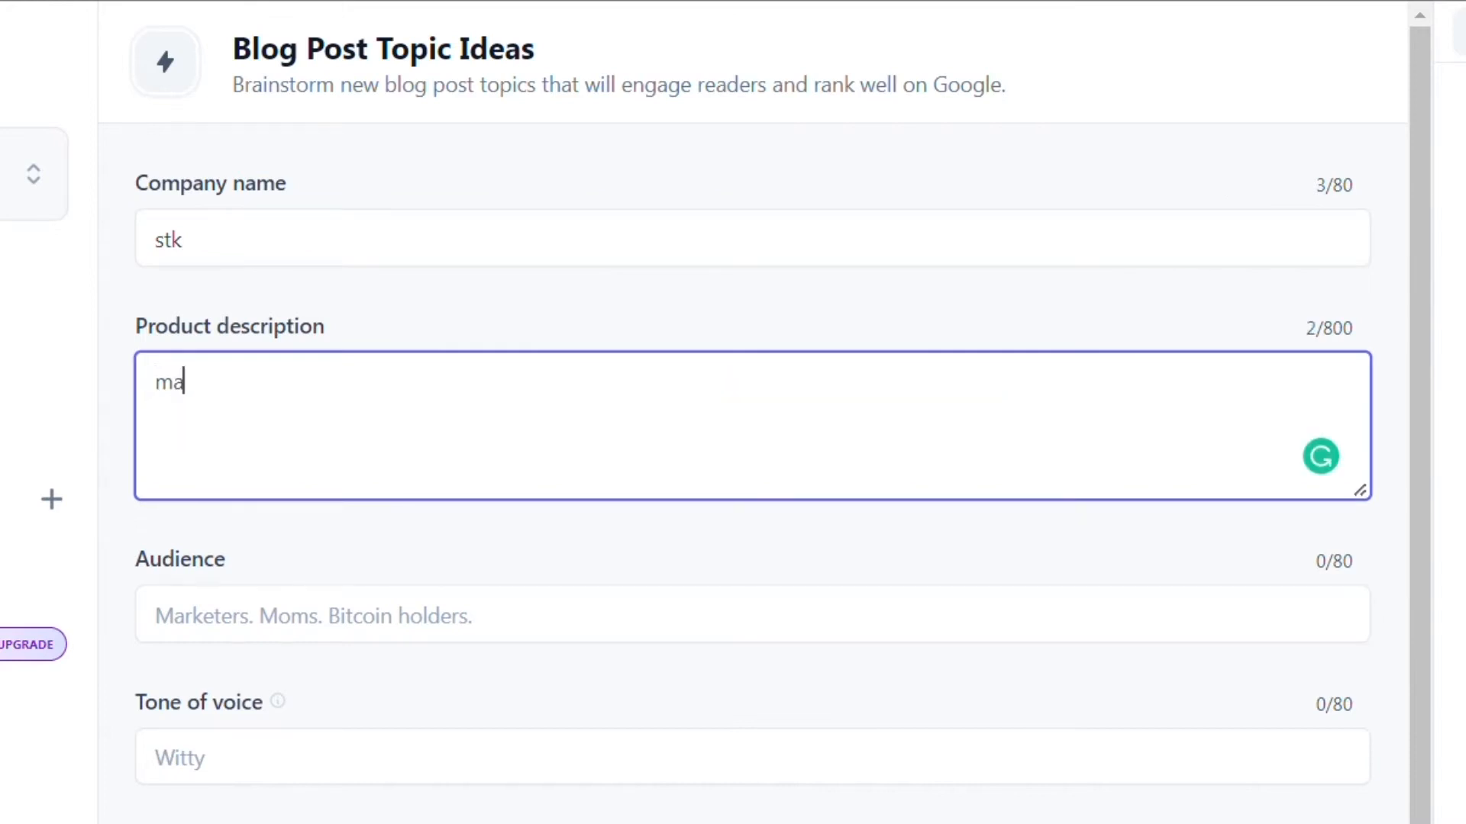
key(Tab)
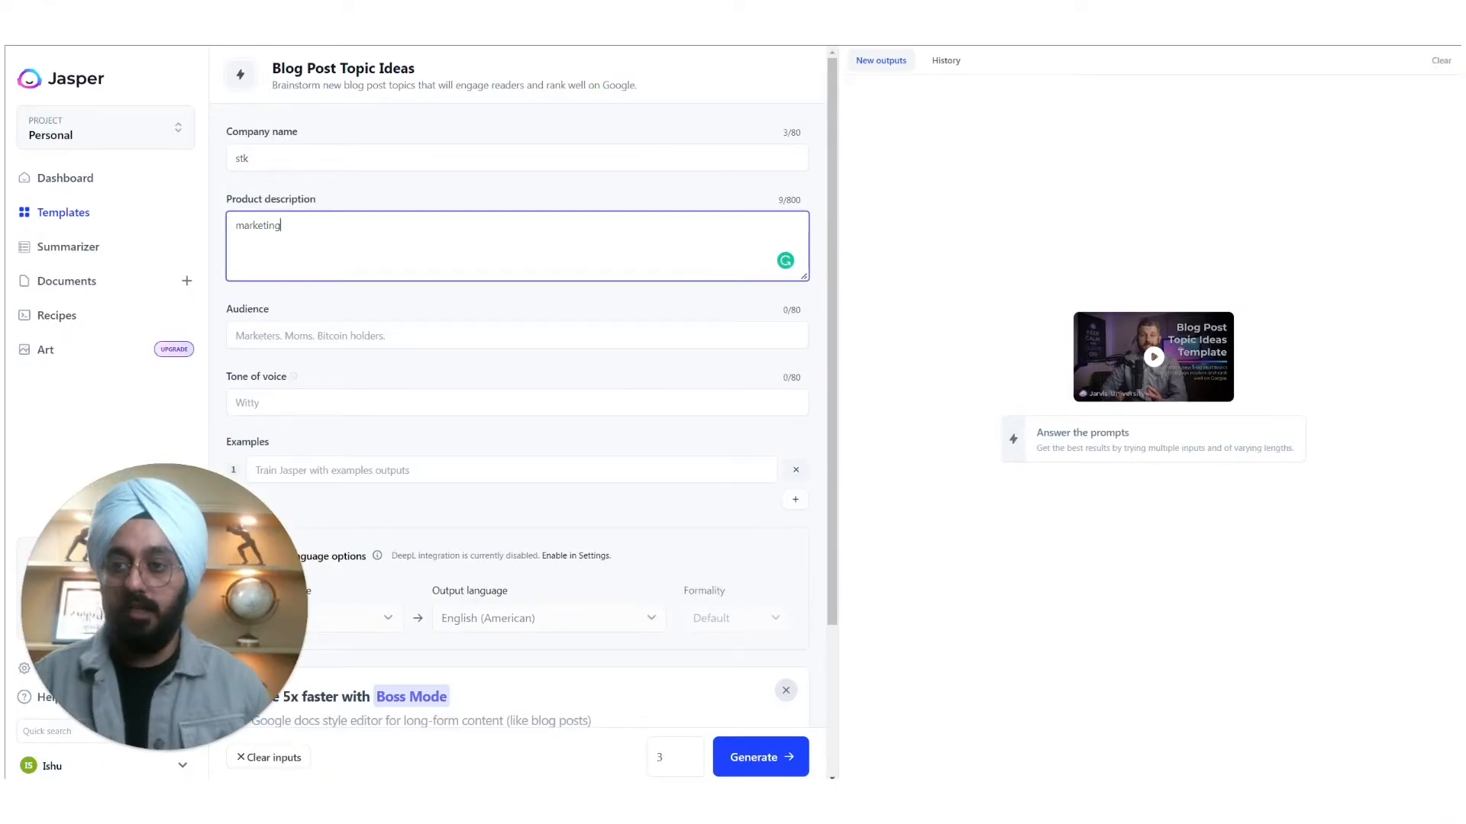
text(marketers)
key(Tab)
text(witty)
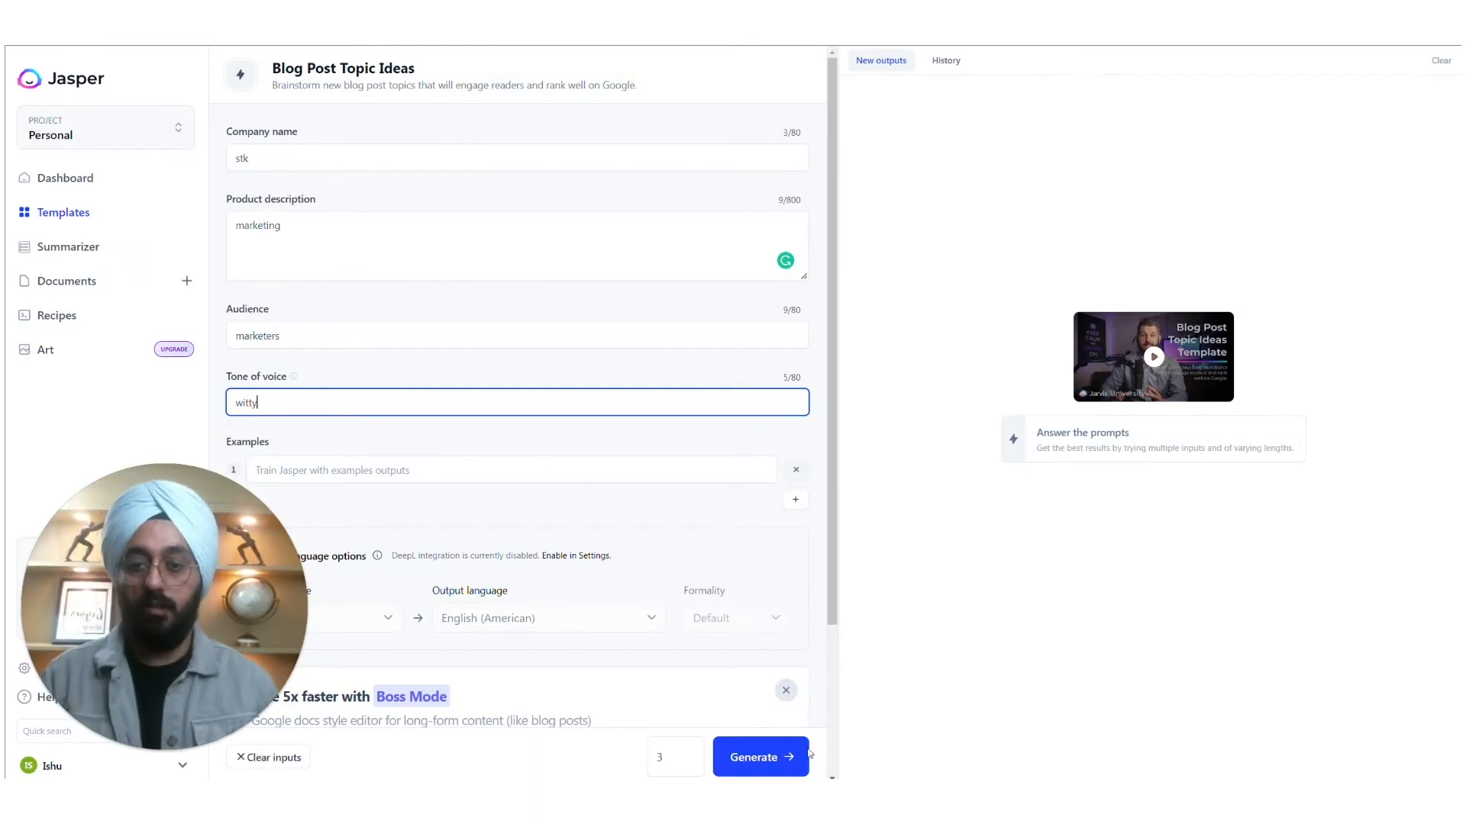
click(764, 746)
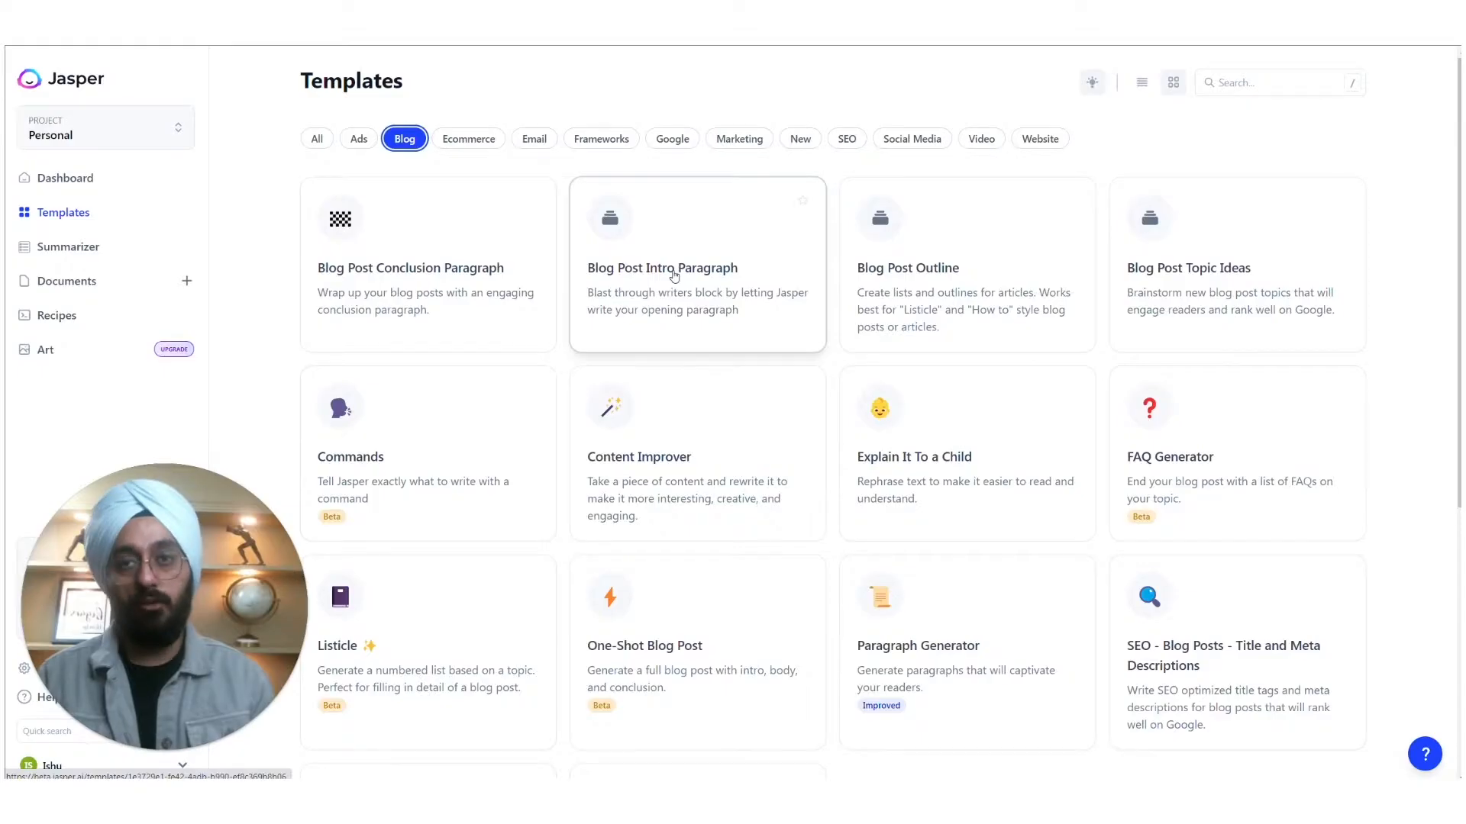
Step: Open the Blog Post Intro Paragraph template and title the post "The Power of Marketing: How to Tap Into Consumer Psychology and Drive Results"
click(674, 276)
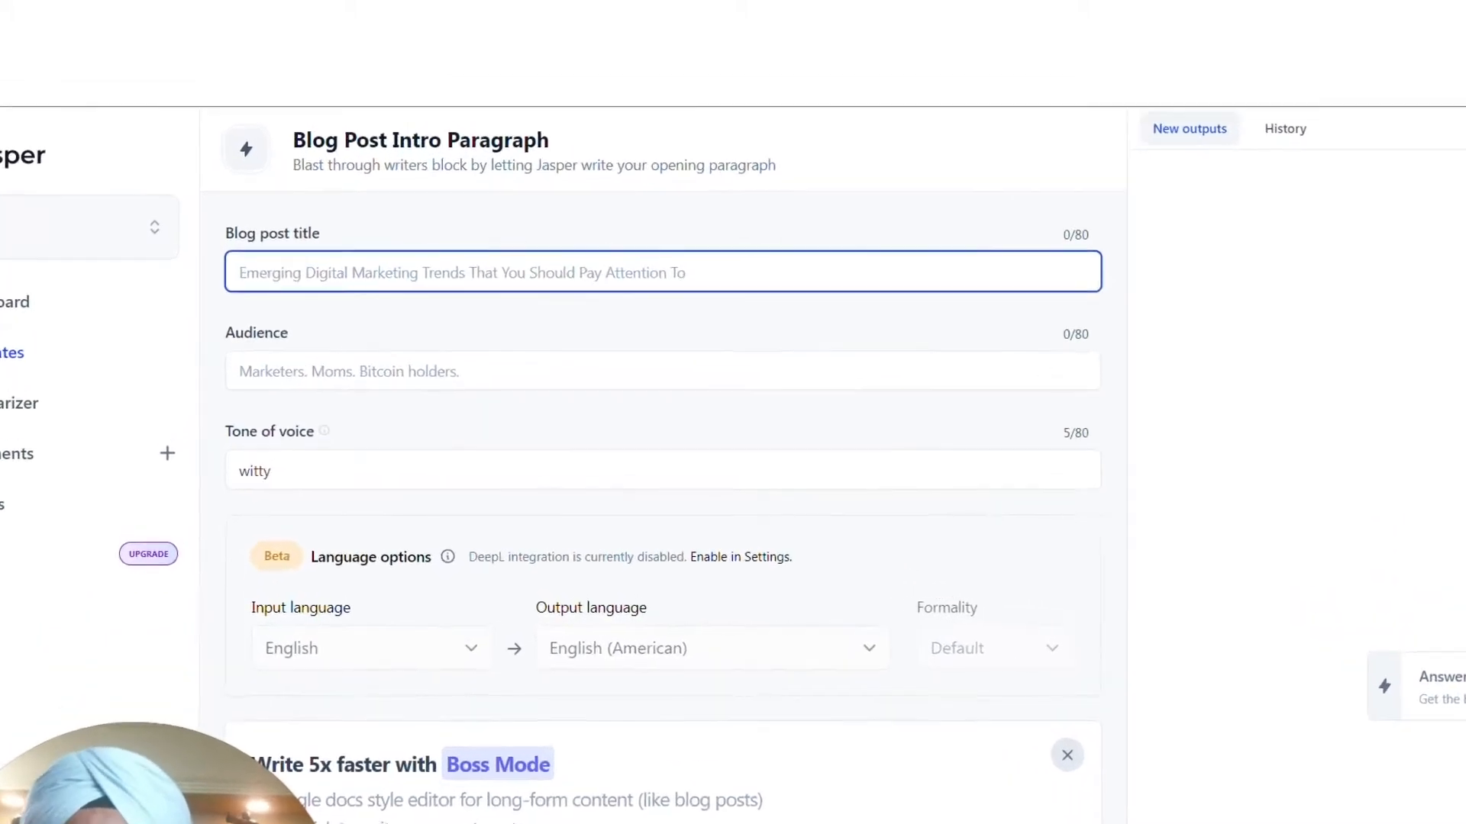
key(ctrl+v)
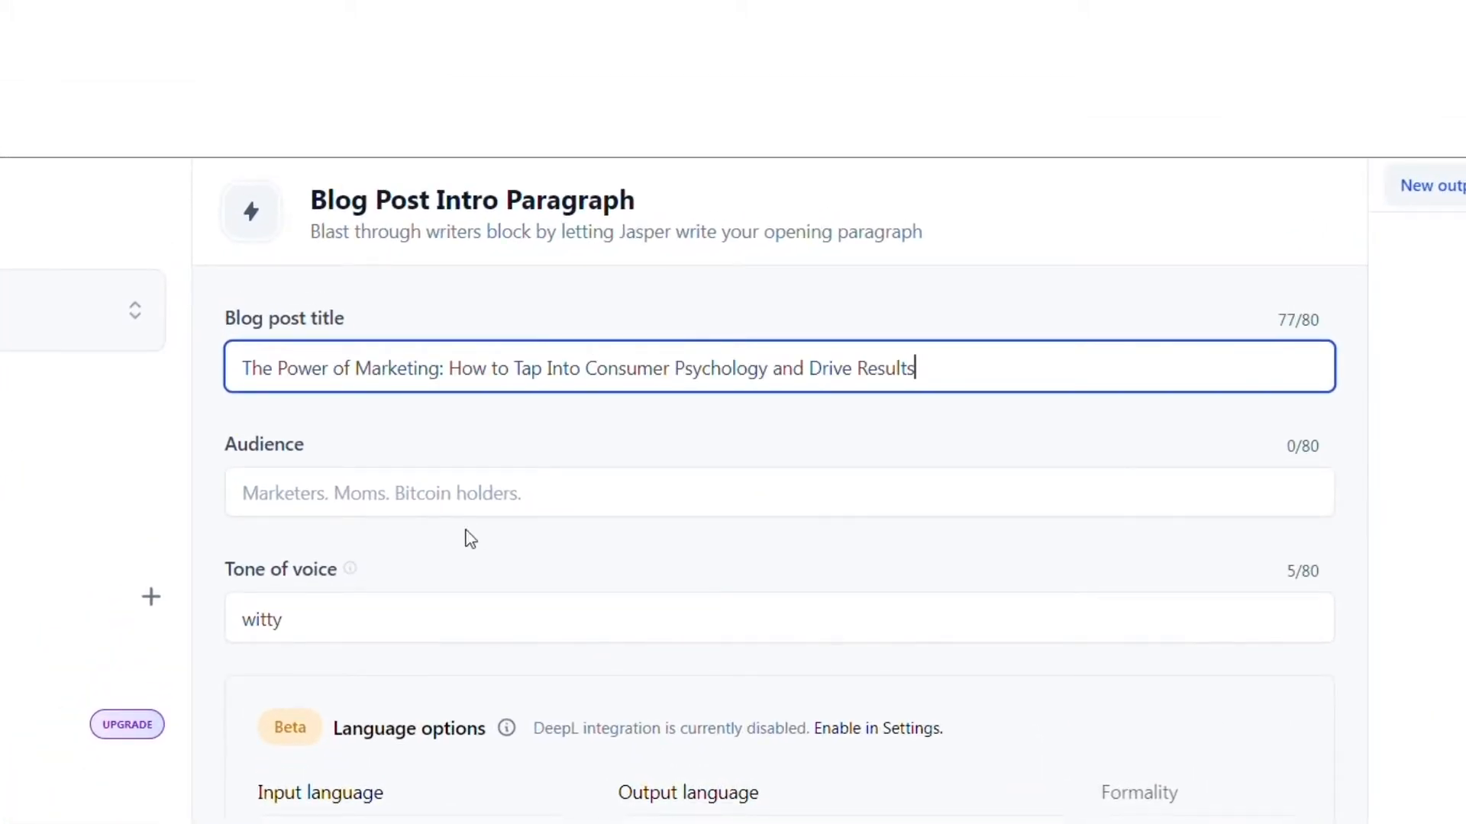
click(704, 374)
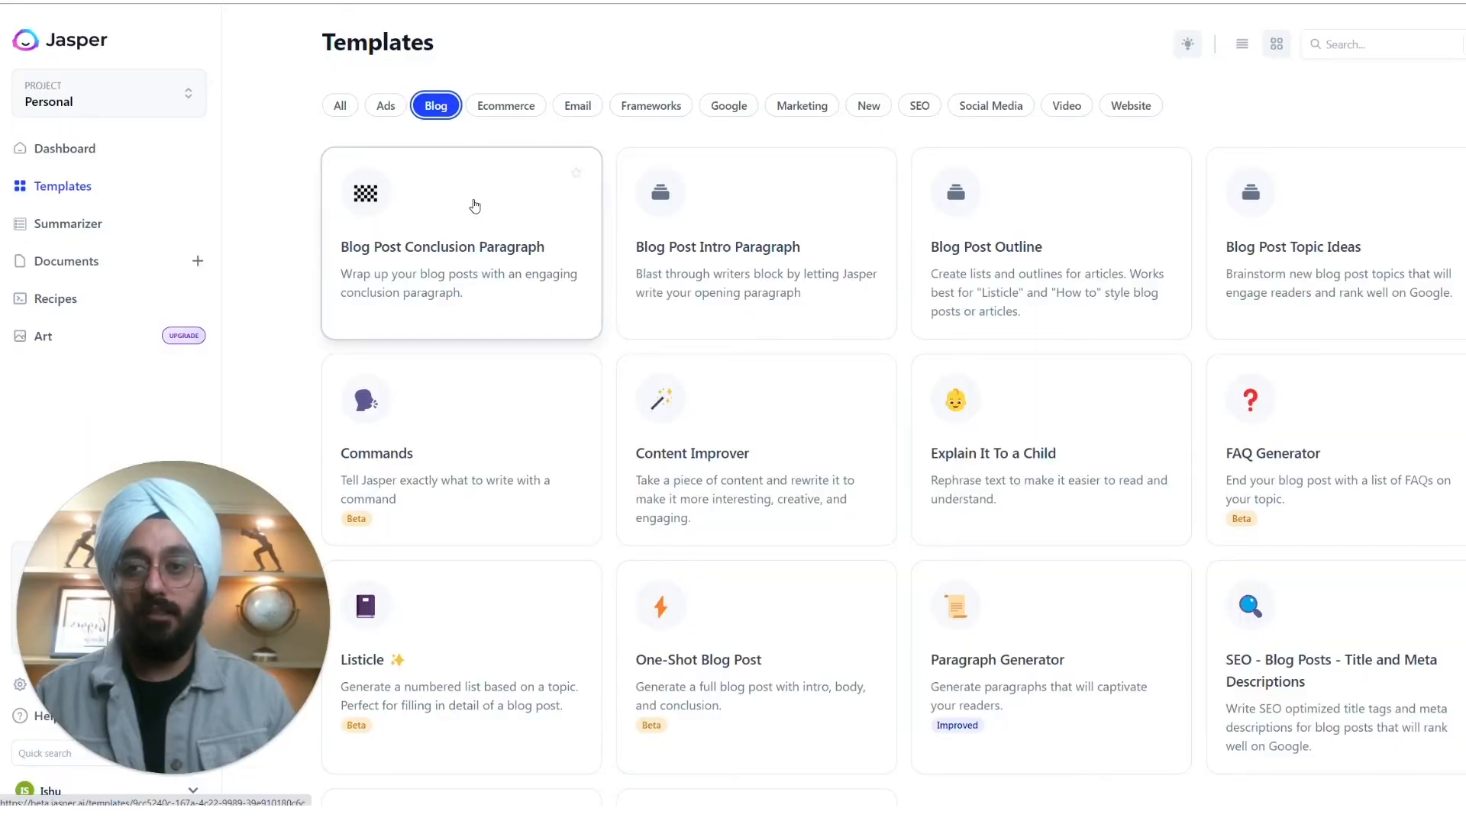
Step: Open the Blog Post Conclusion Paragraph template, paste the marketing intro paragraph as the main points and set the tone of voice to witty
click(474, 205)
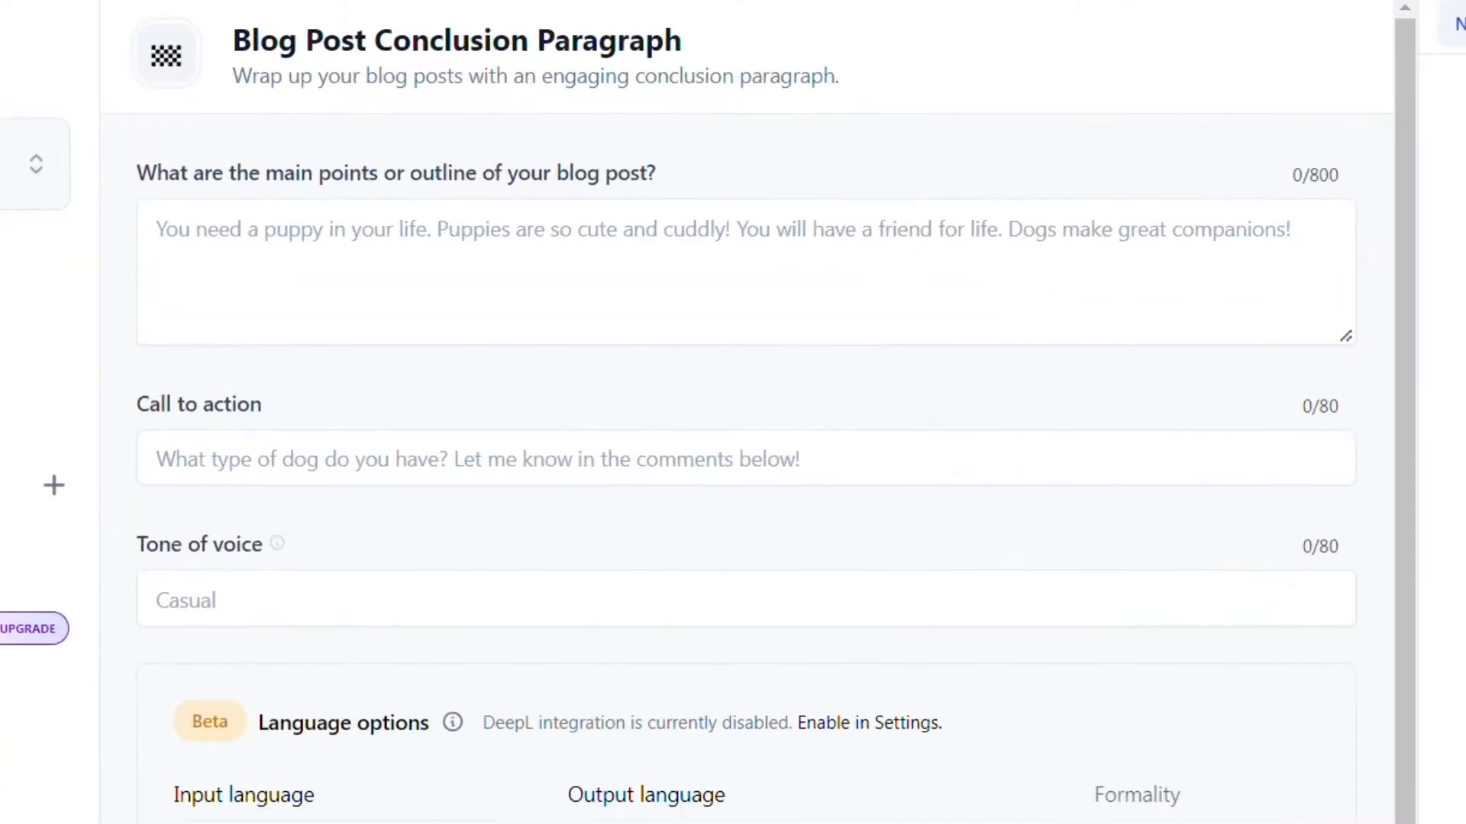
click(746, 271)
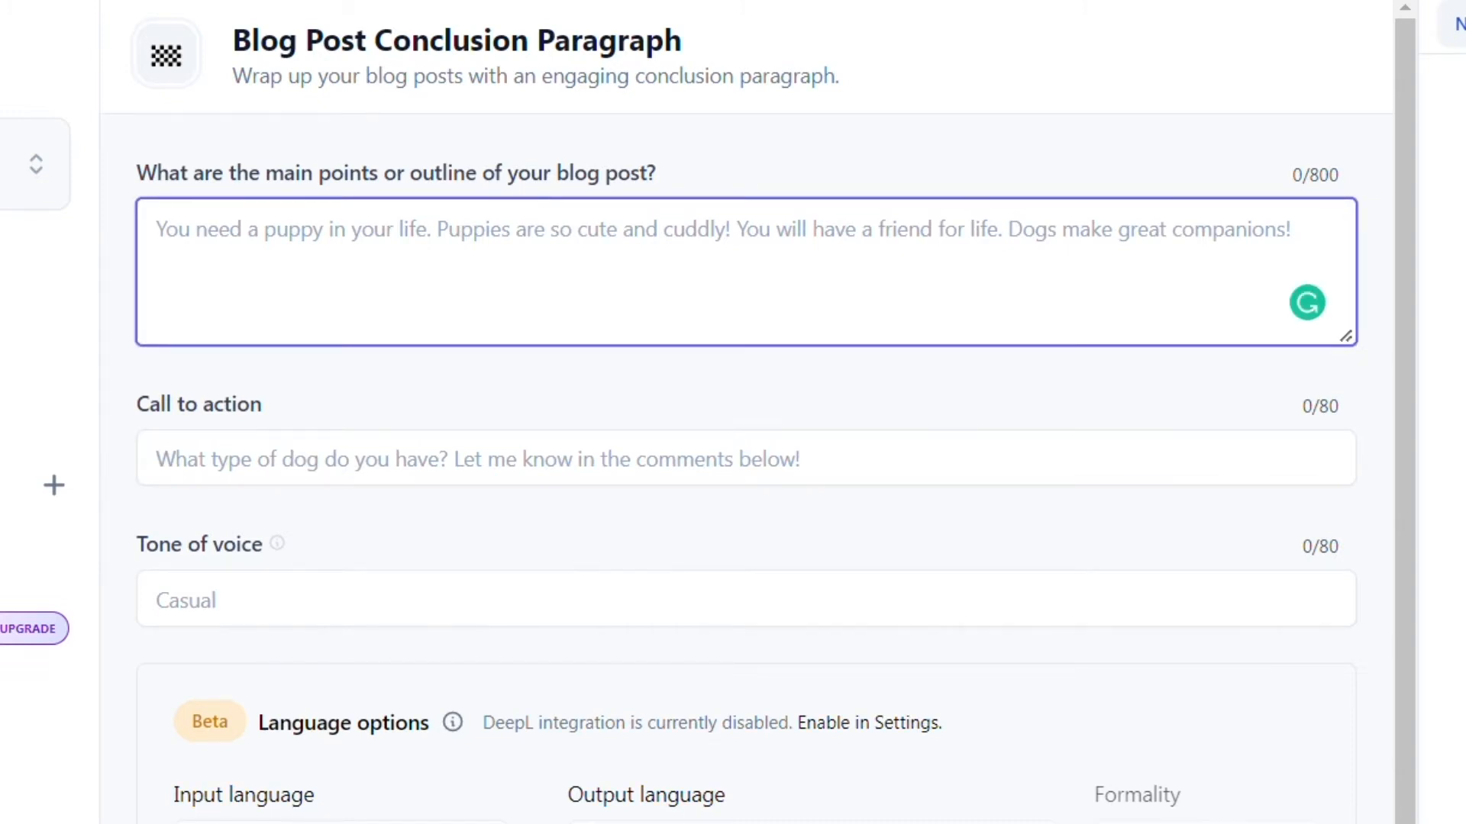
key(ctrl+v)
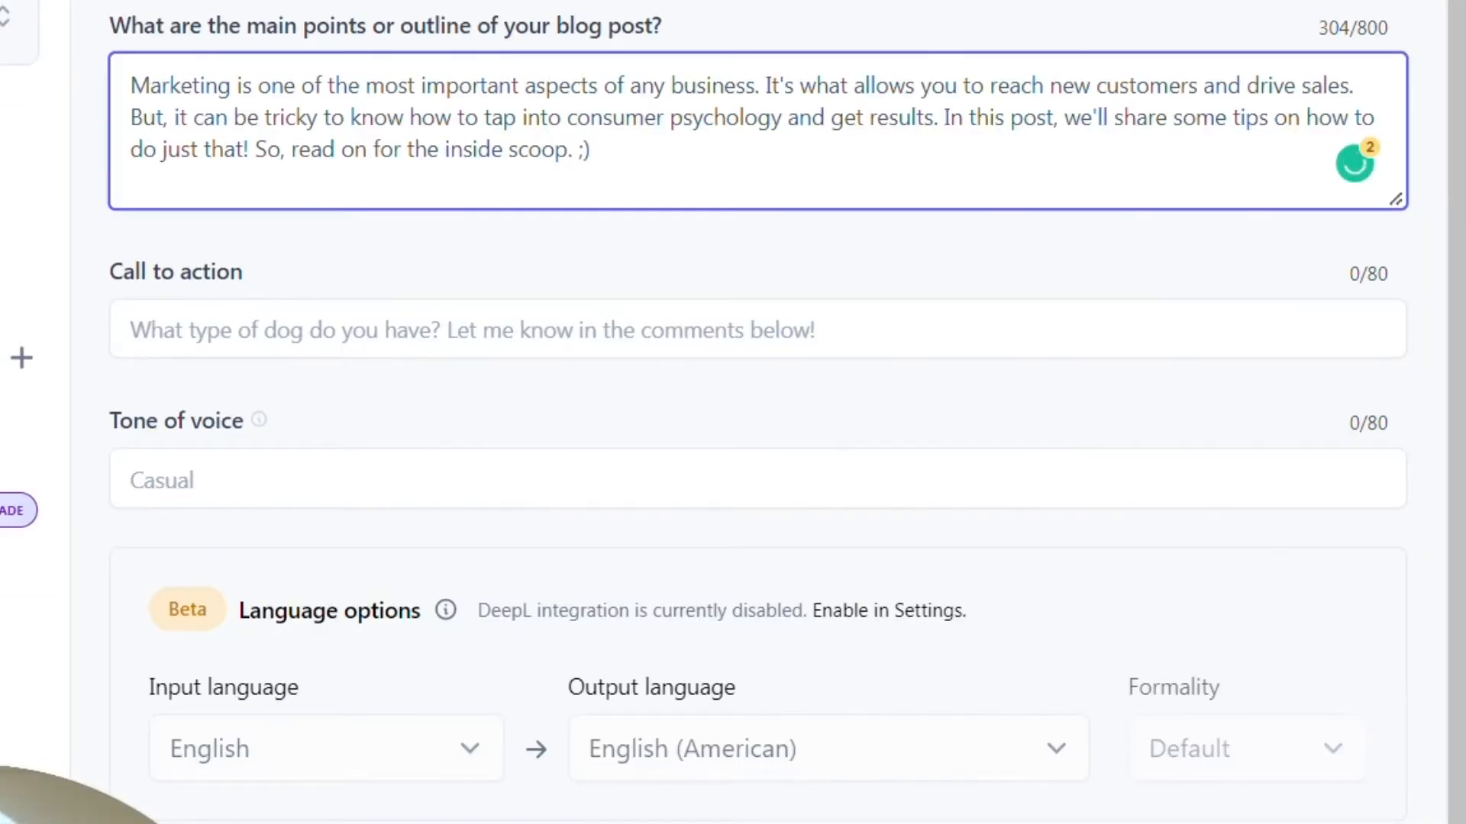
click(313, 479)
click(307, 558)
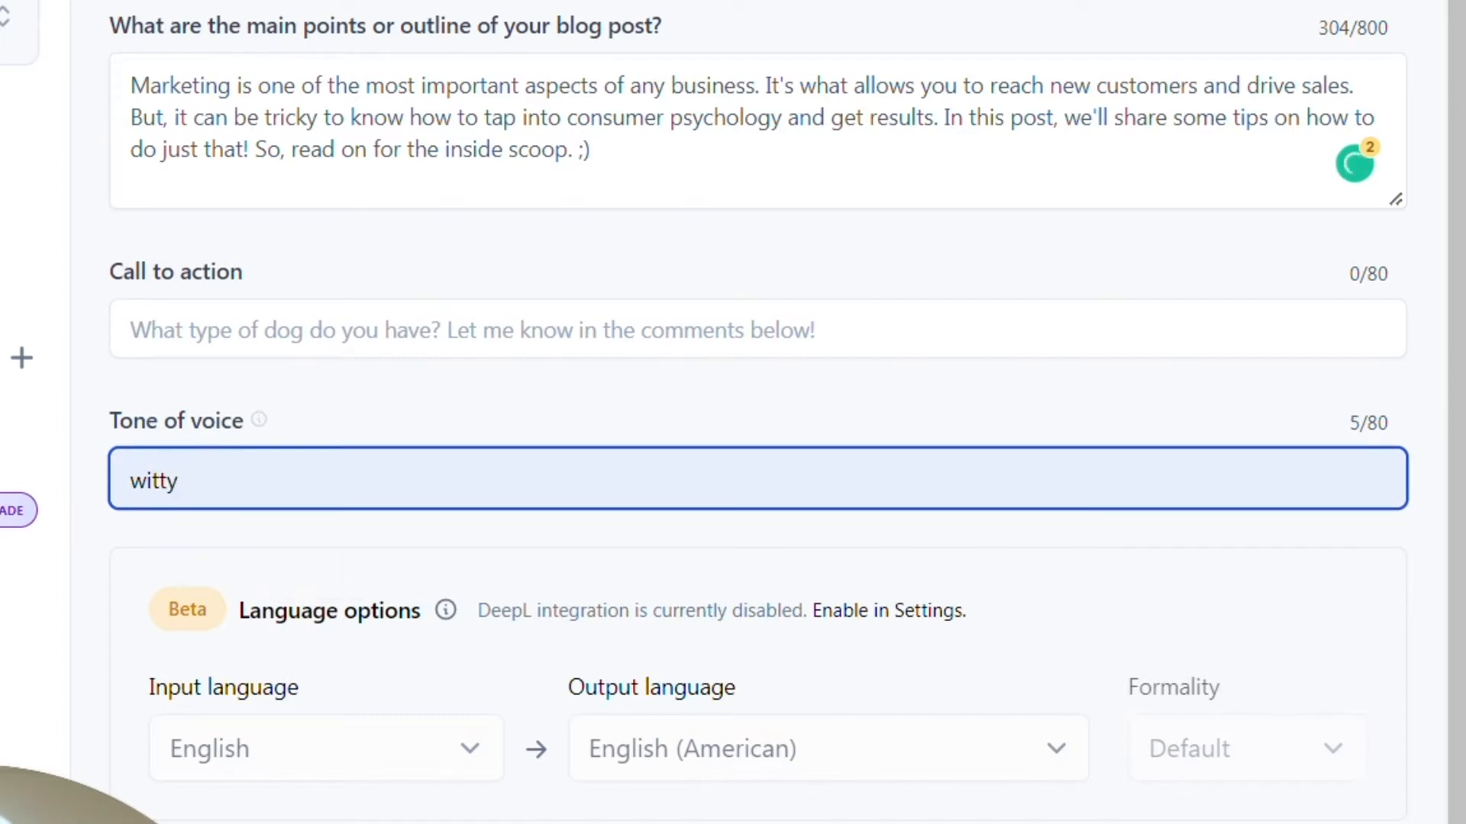
click(840, 435)
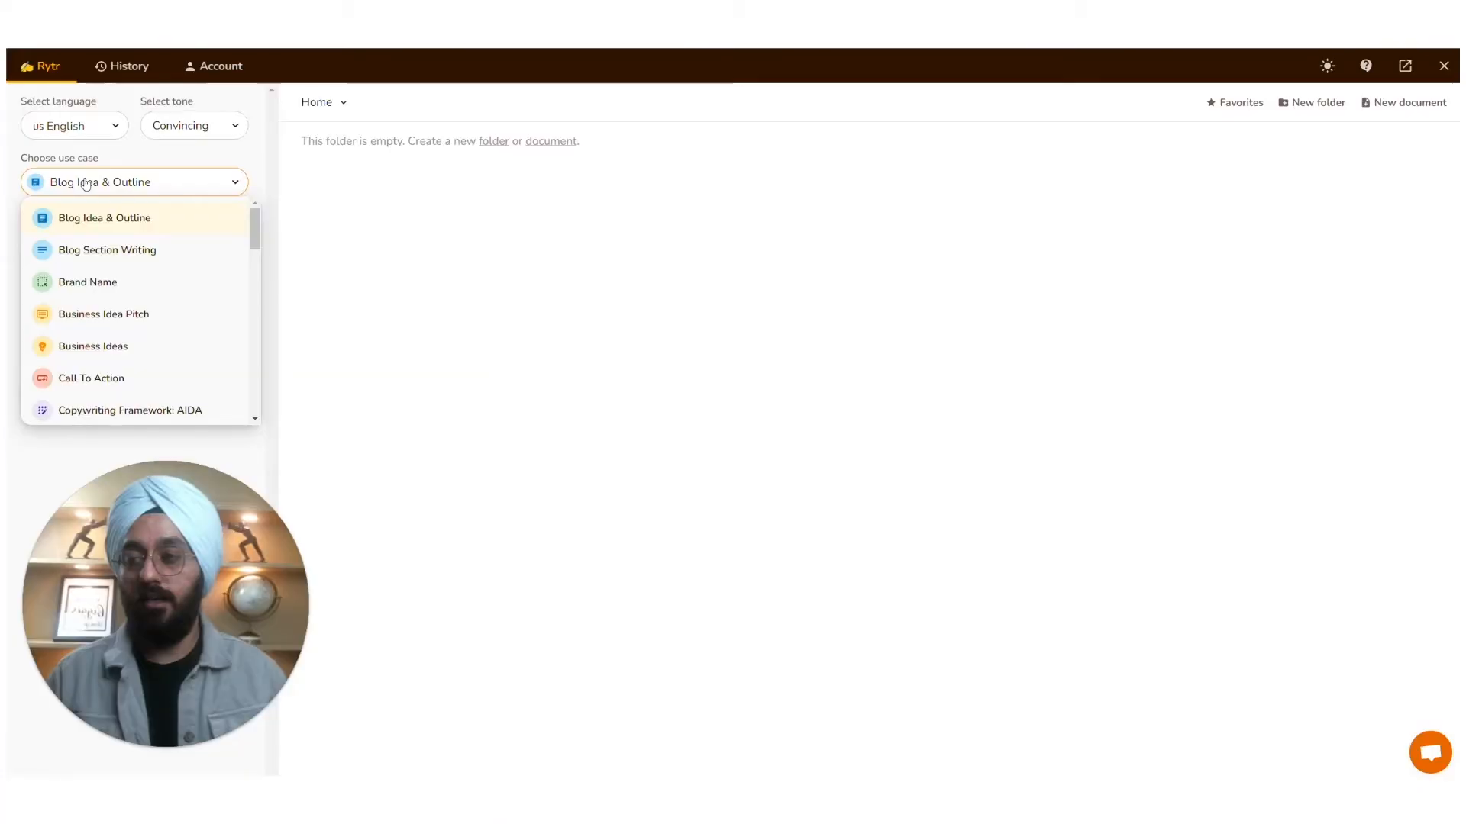
Step: Switch to Rytr and generate a Blog Idea & Outline for the primary keyword marketing
click(287, 223)
click(313, 372)
text(marketing)
click(413, 638)
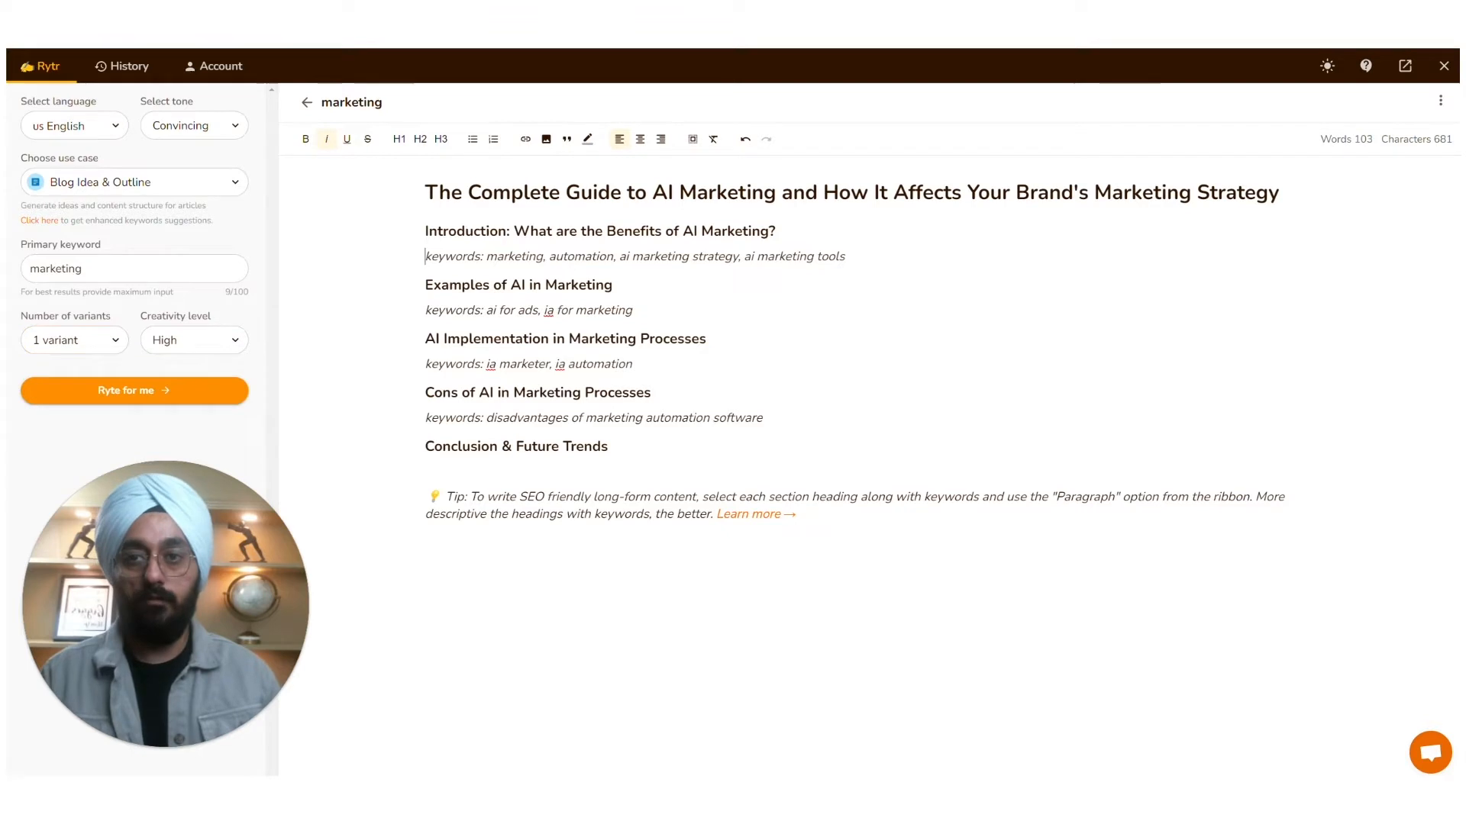
drag(425, 193, 1278, 192)
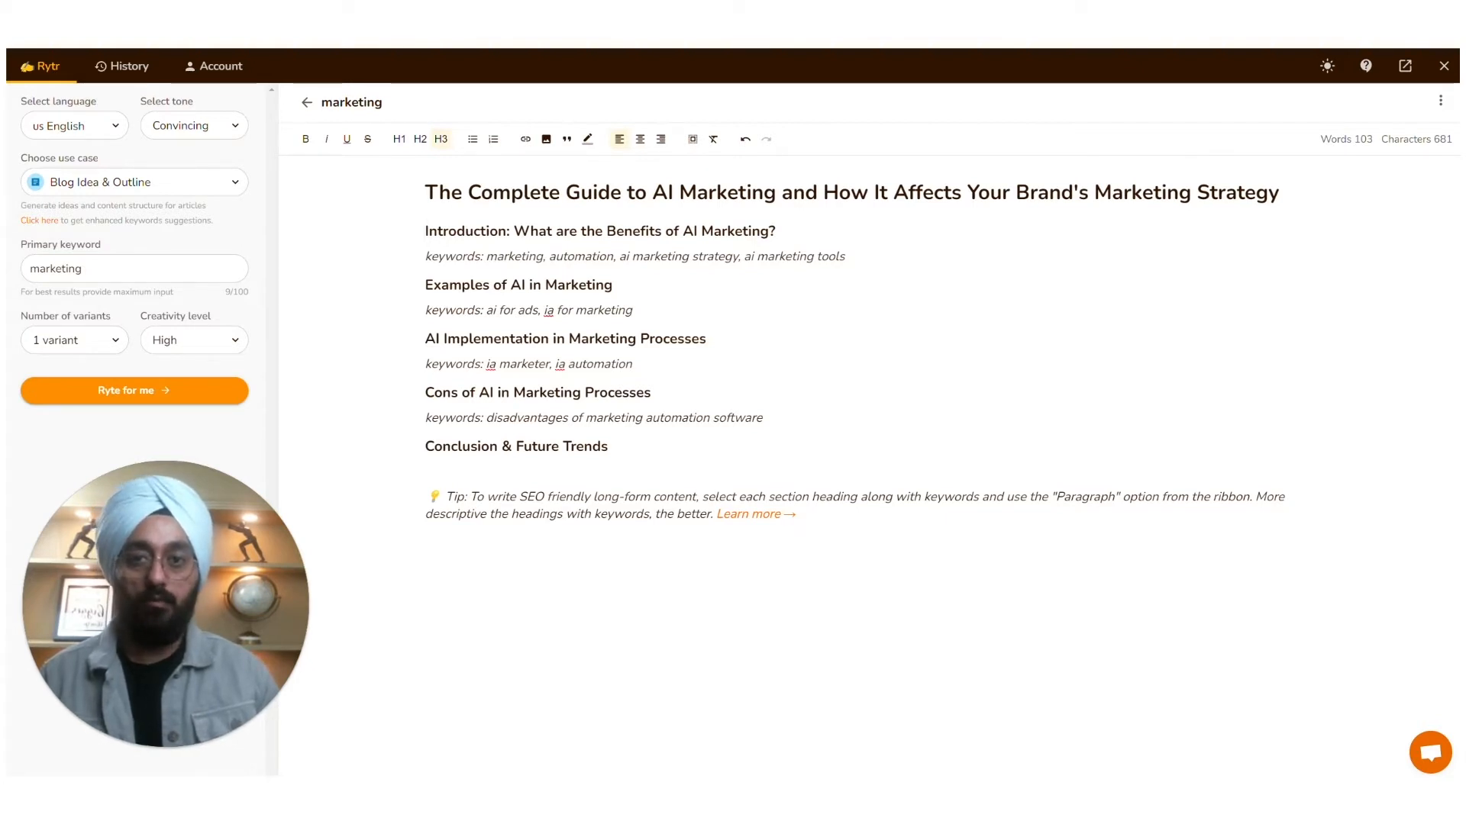
Step: Generate a section with the Blog Section Writing use case, based on the outline's introduction heading about the benefits of AI marketing
drag(776, 231, 514, 231)
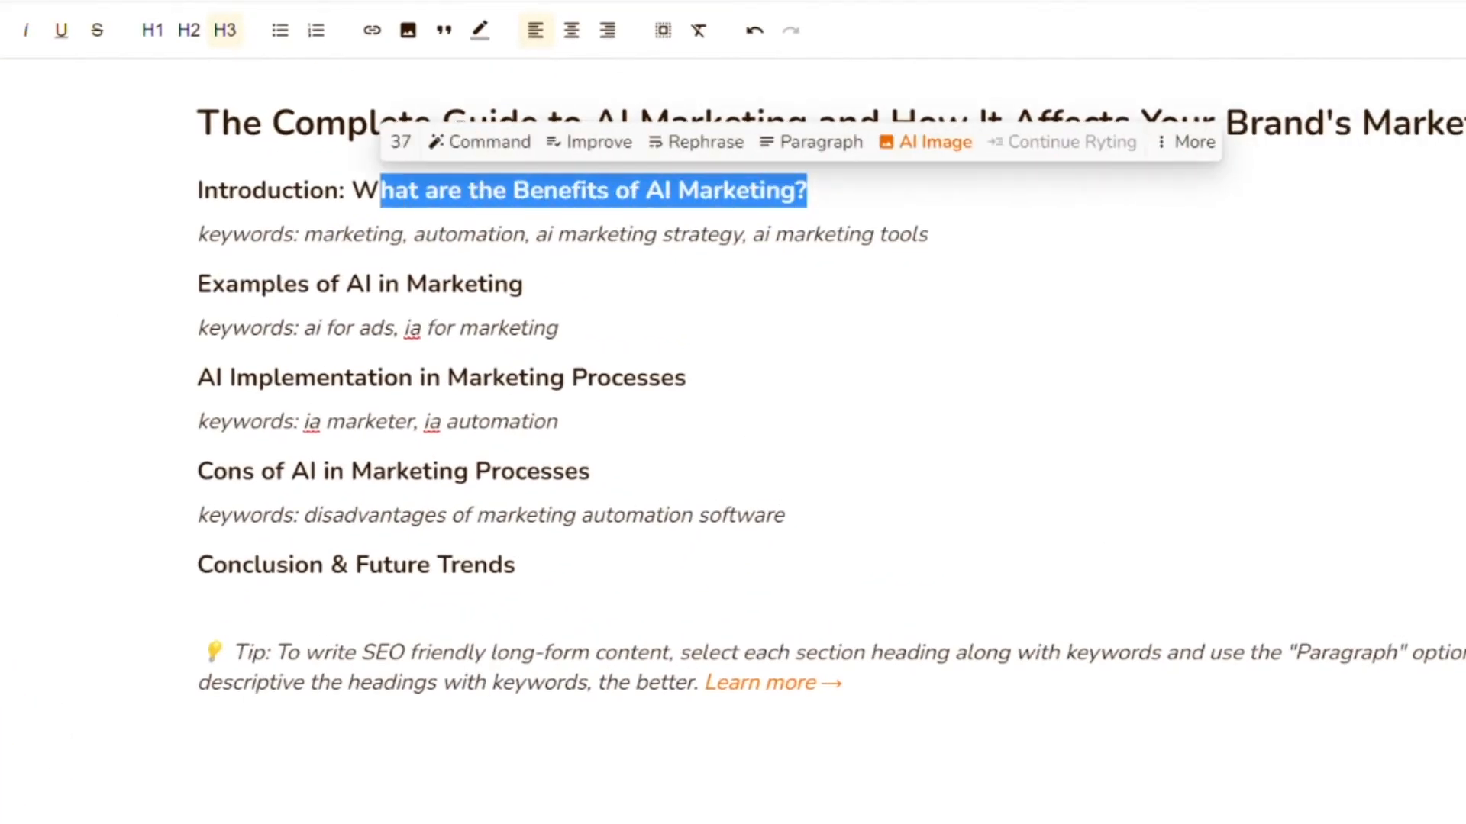
click(210, 185)
click(378, 379)
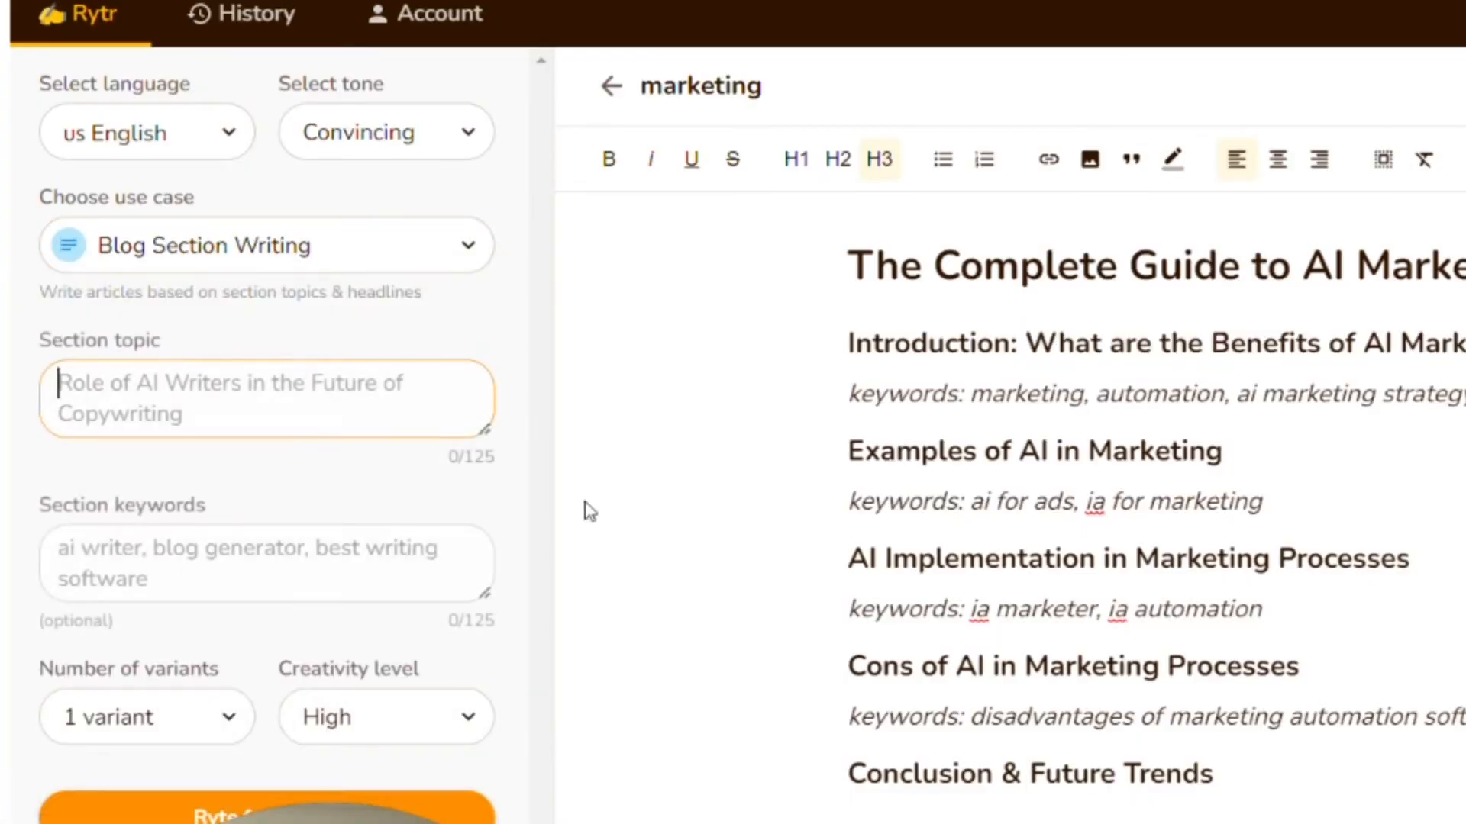
key(Return)
key(ctrl+v)
click(197, 811)
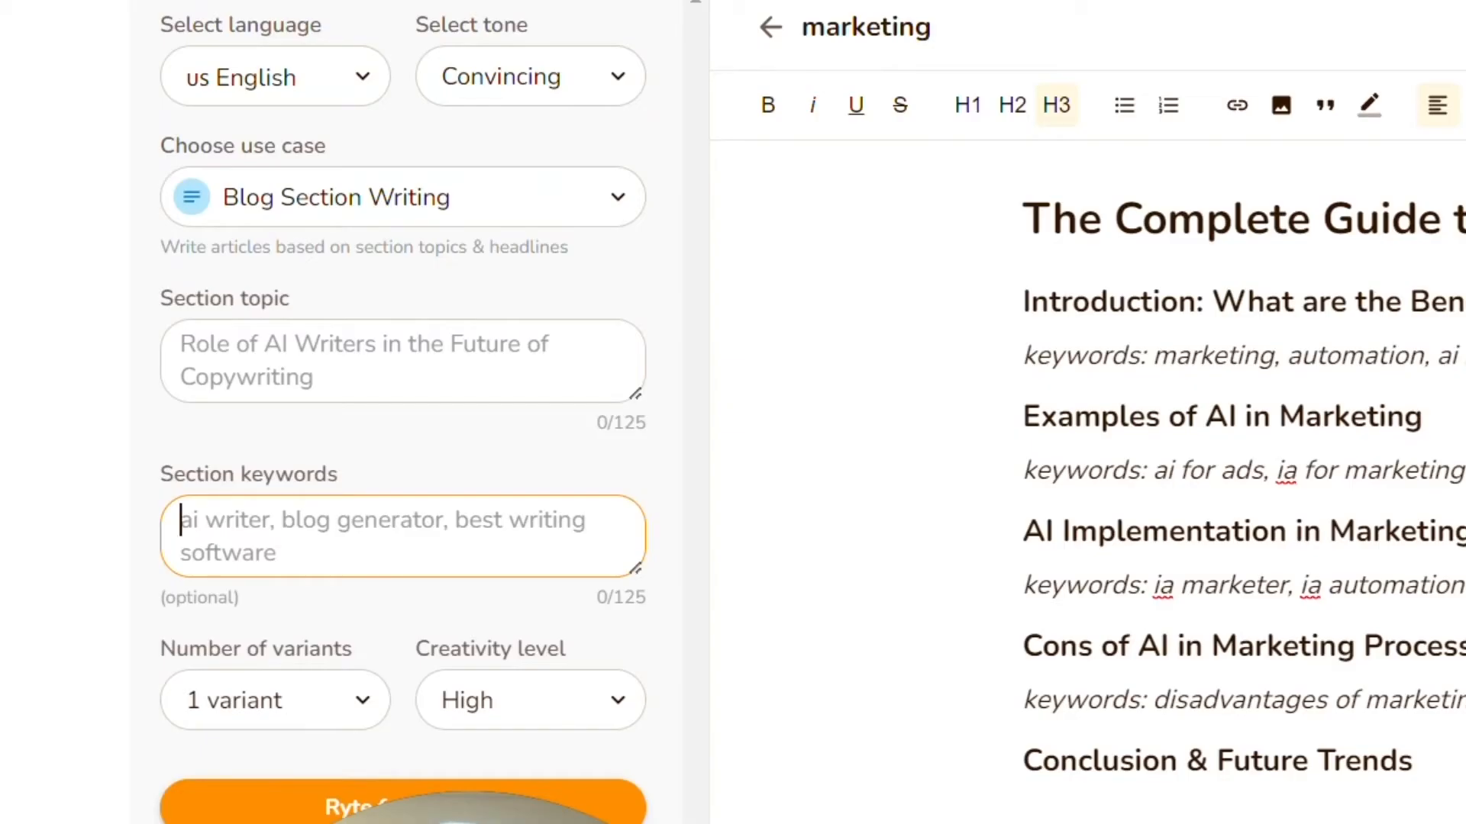
Step: Generate a blog section with the topic Conclusion and the keywords "Conclusion & Future Trends", and select its text
key(ctrl+v)
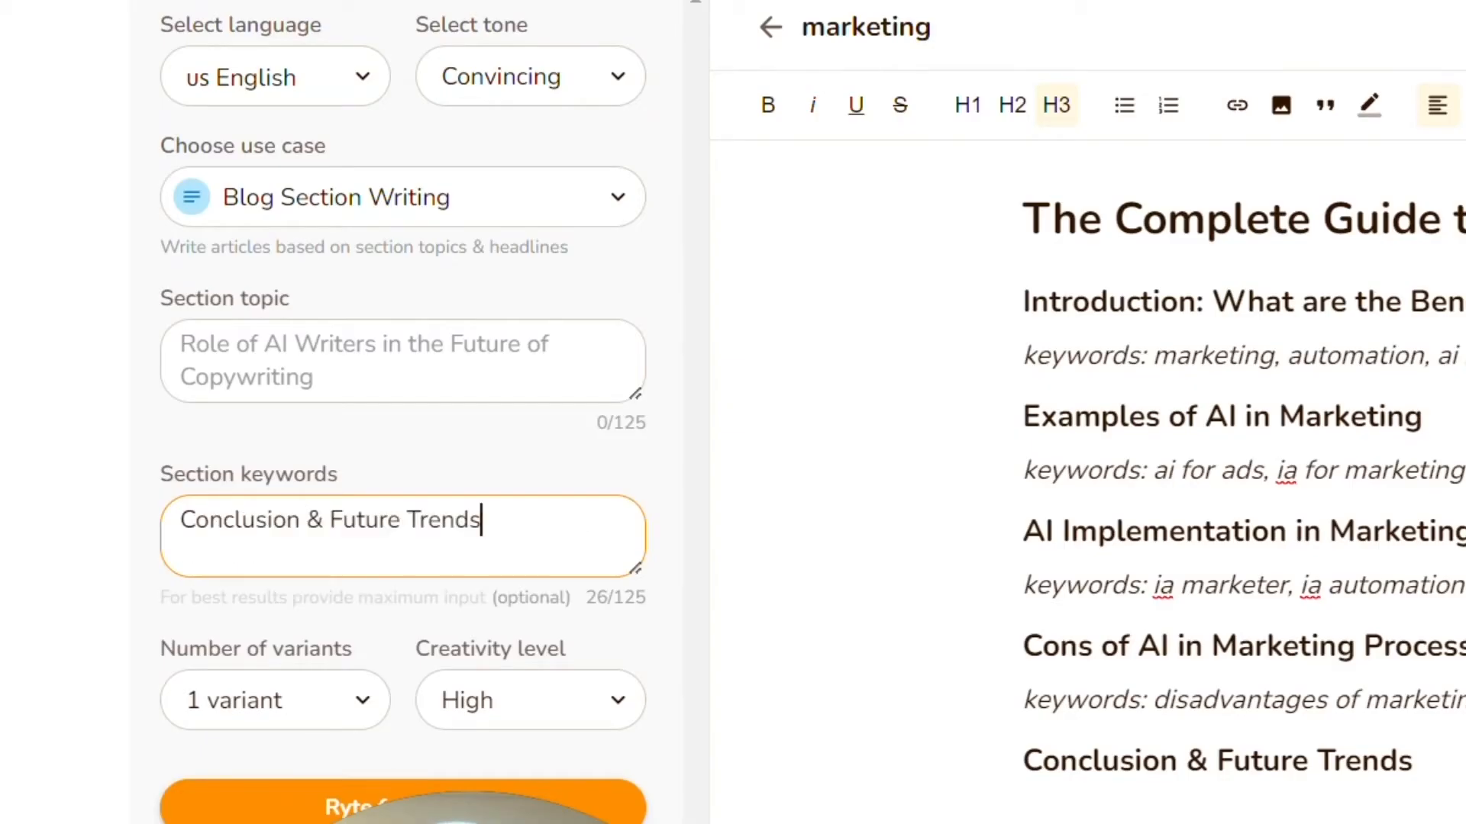
click(181, 344)
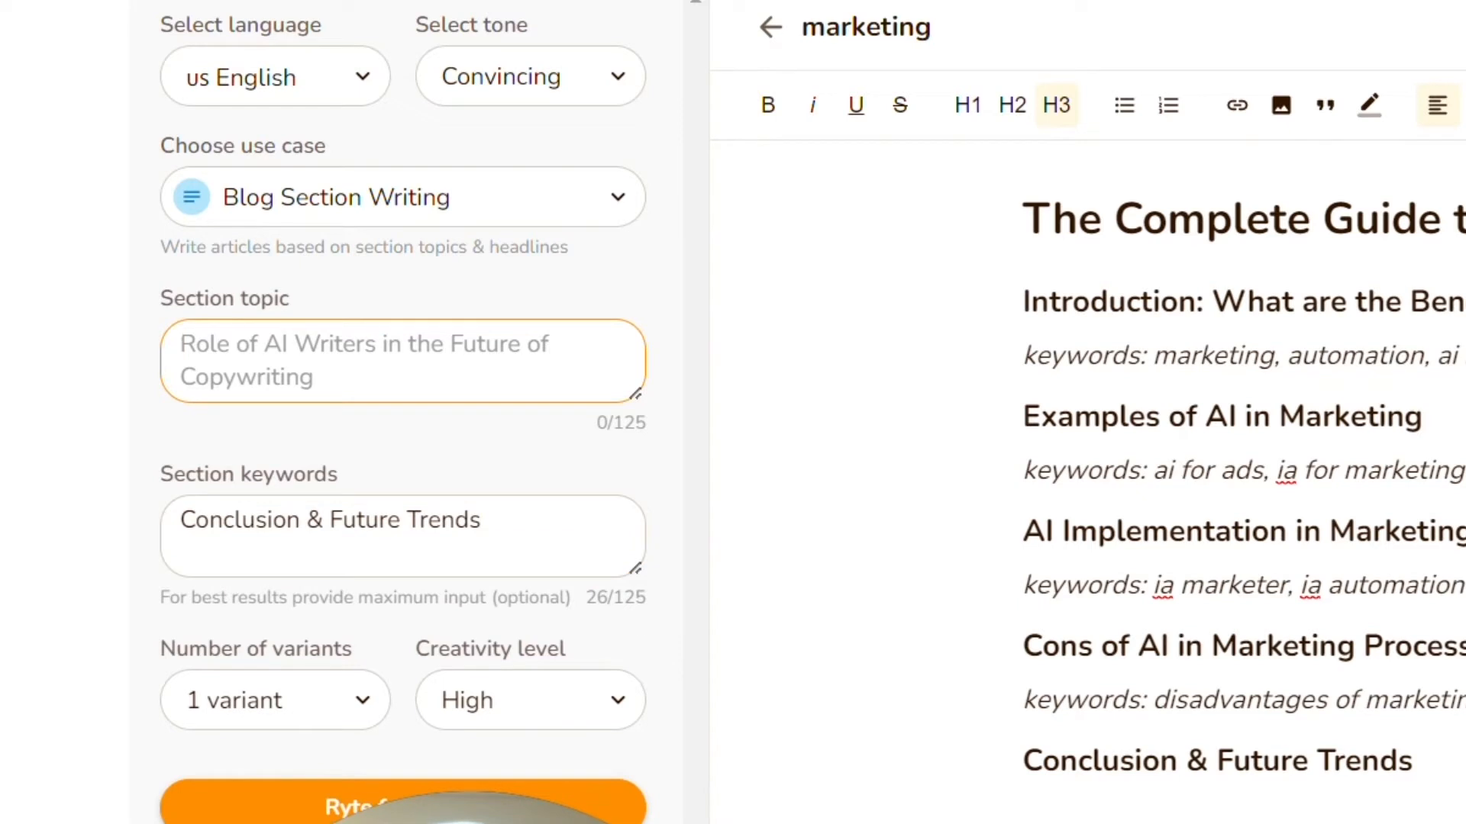
key(ctrl+v)
drag(481, 345, 286, 344)
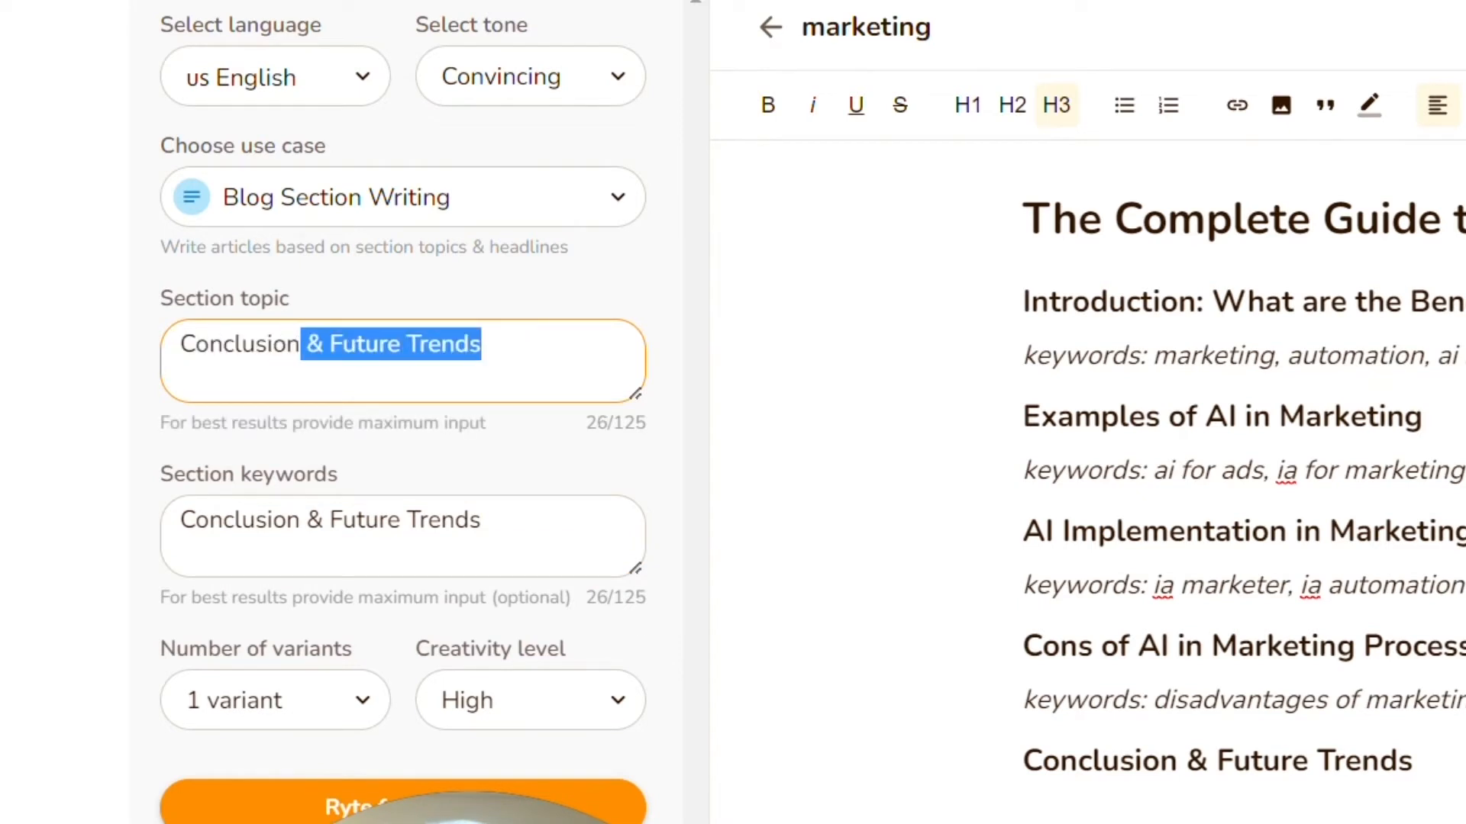
key(BackSpace)
click(387, 791)
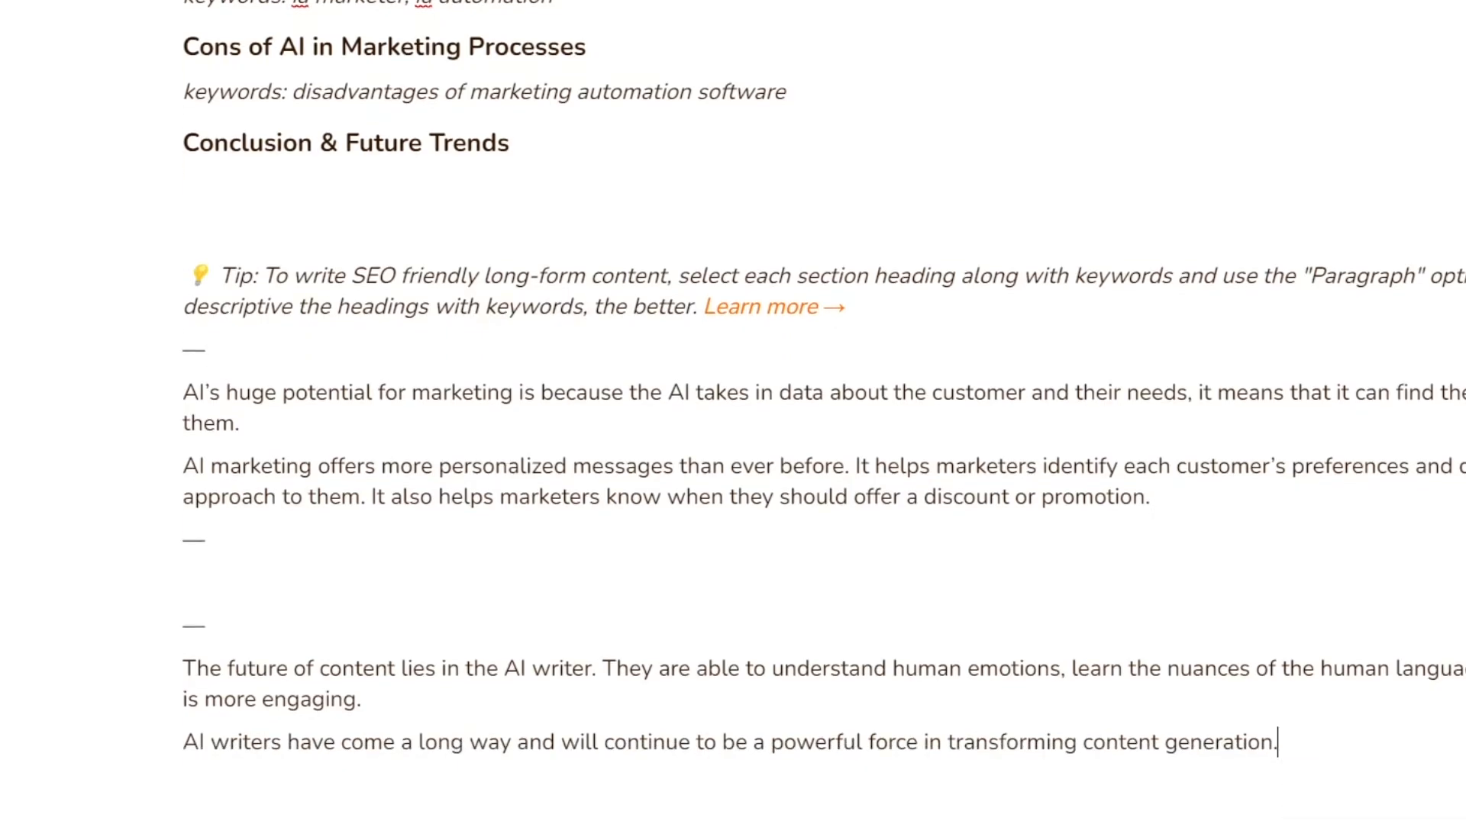
drag(1037, 754, 425, 712)
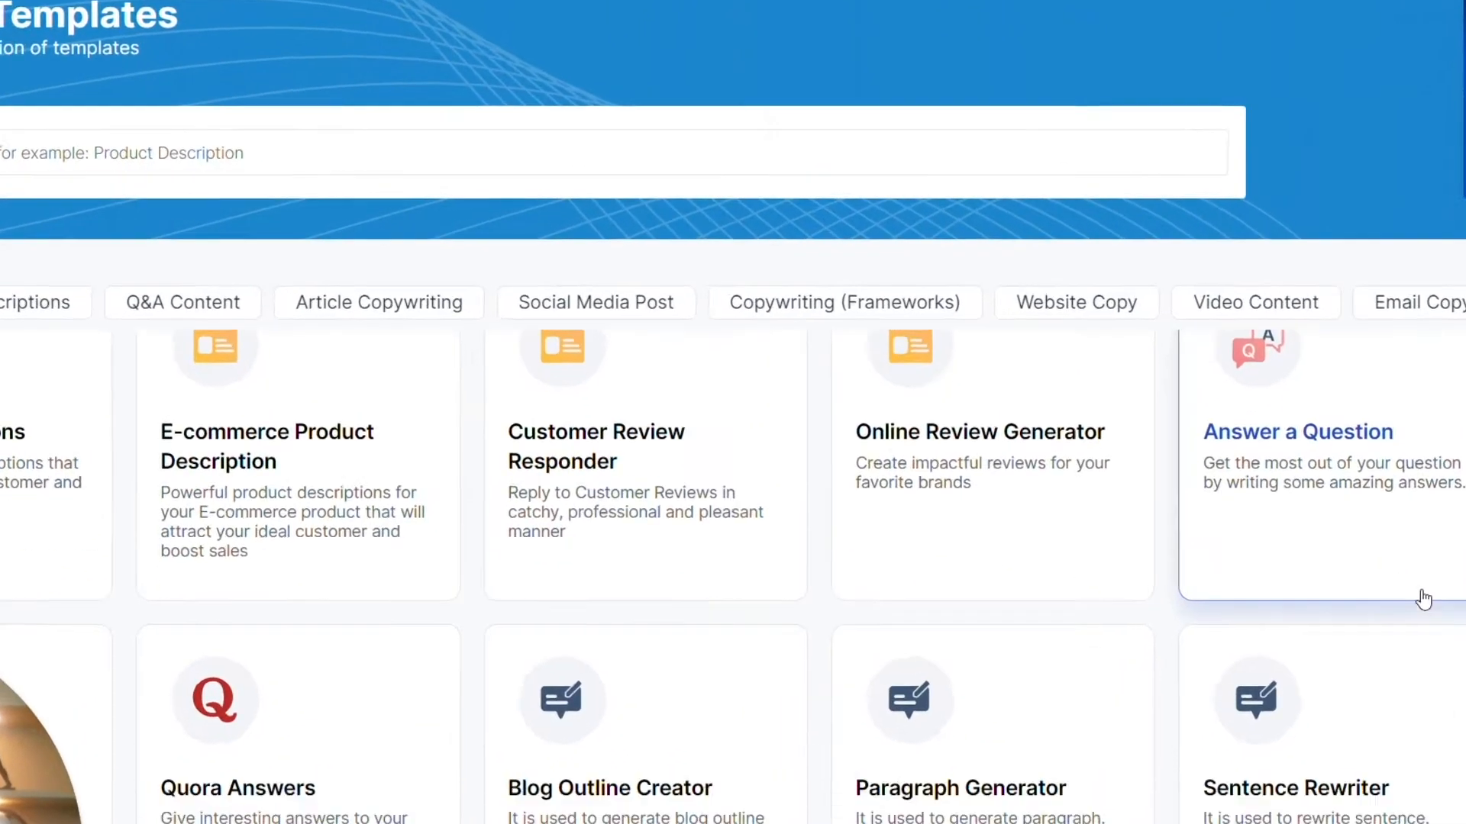
Step: Generate blog titles for the keyword marketing with the Blog Title Creator template among the article copywriting templates
click(450, 325)
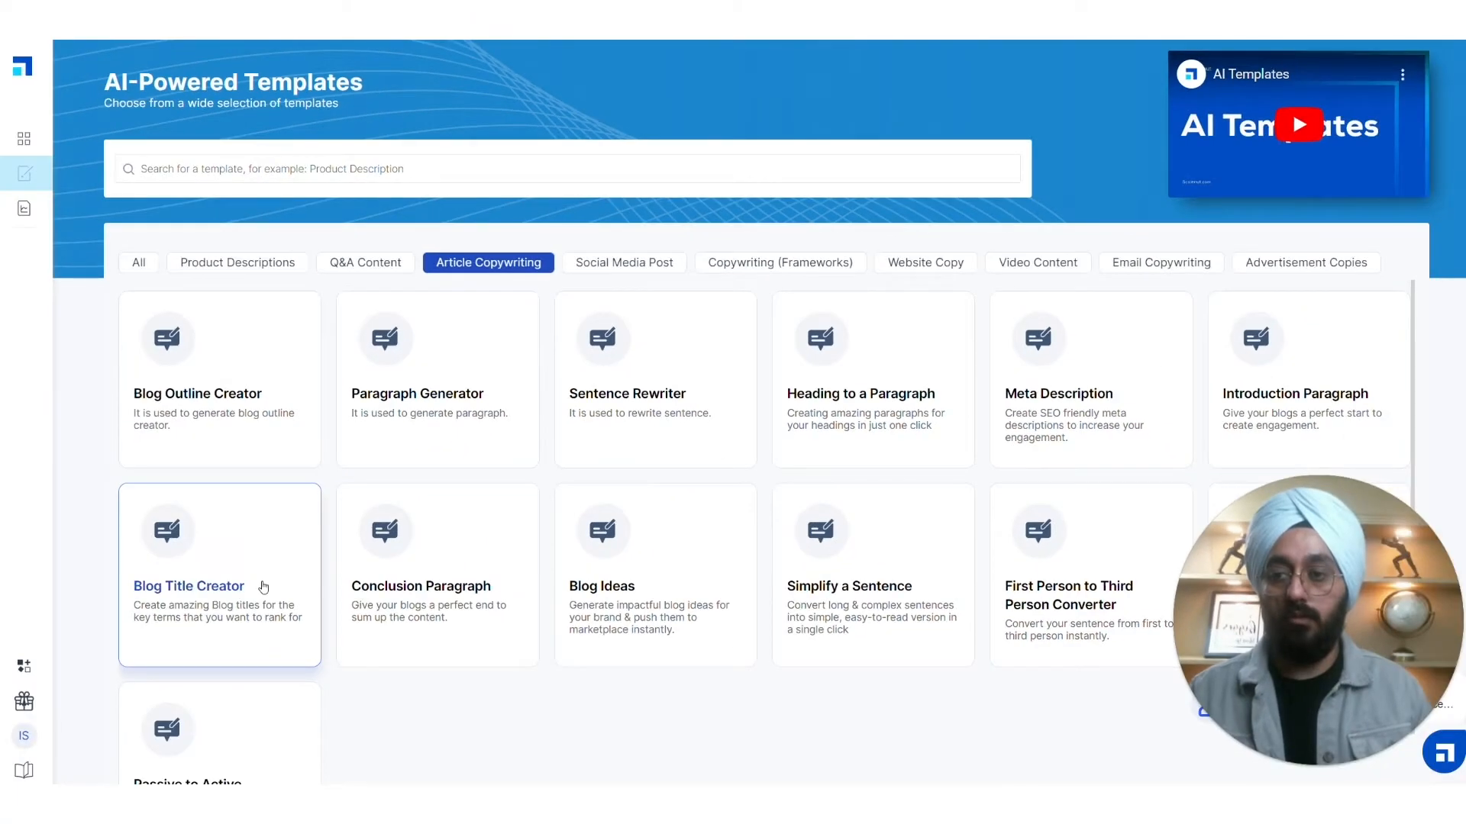
click(263, 586)
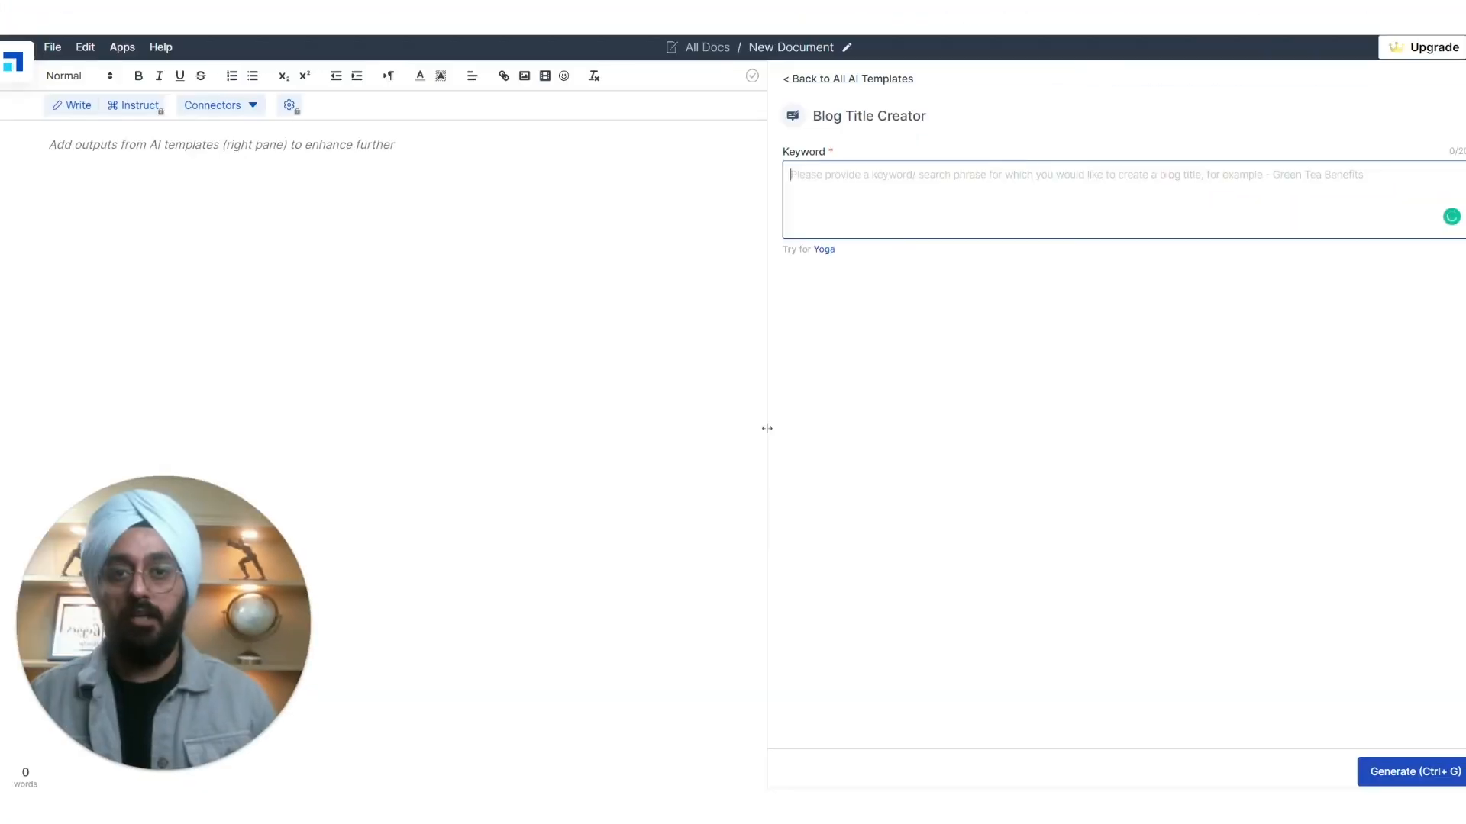
text(marketing)
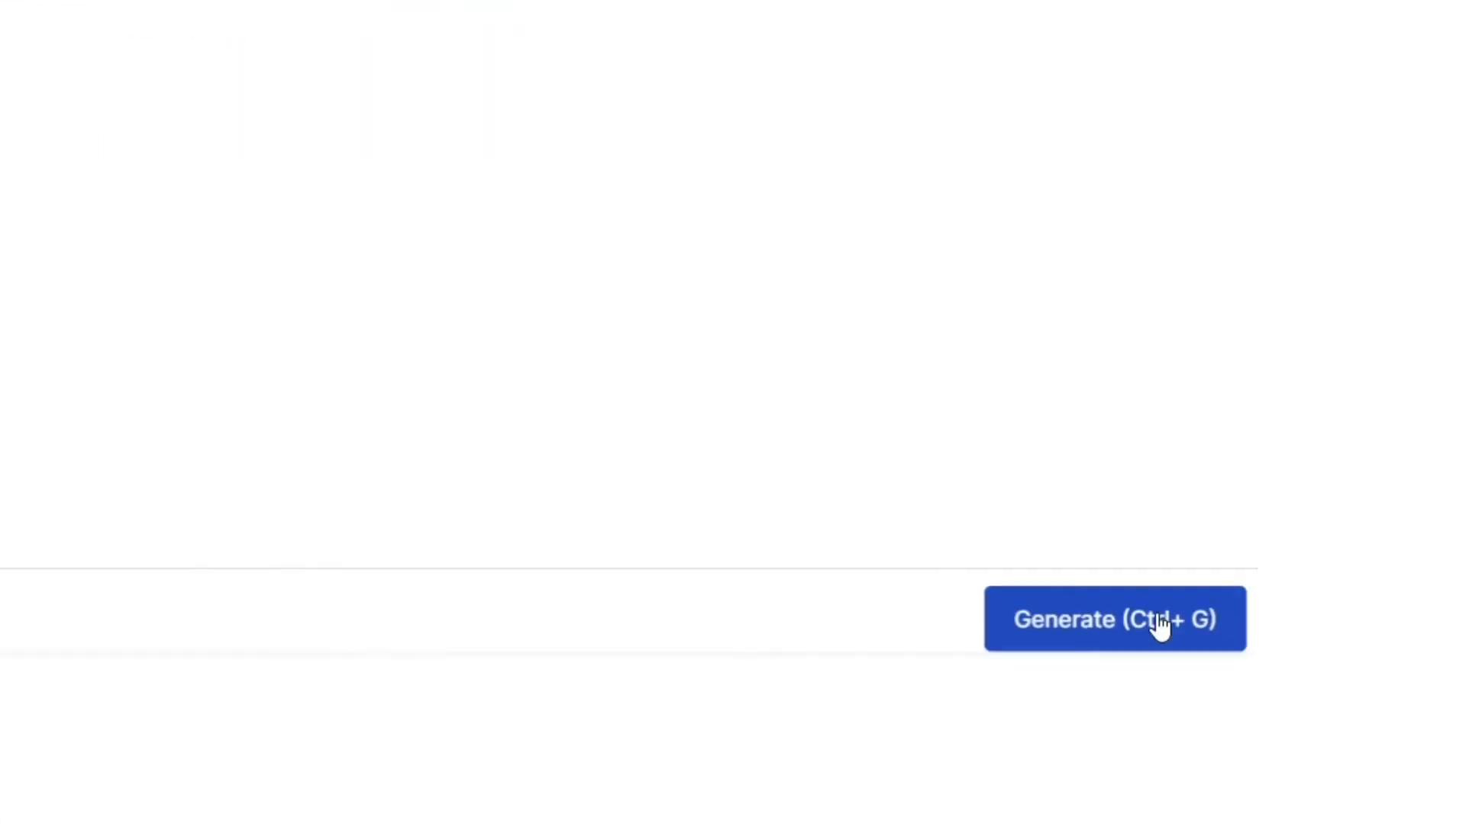
click(1416, 770)
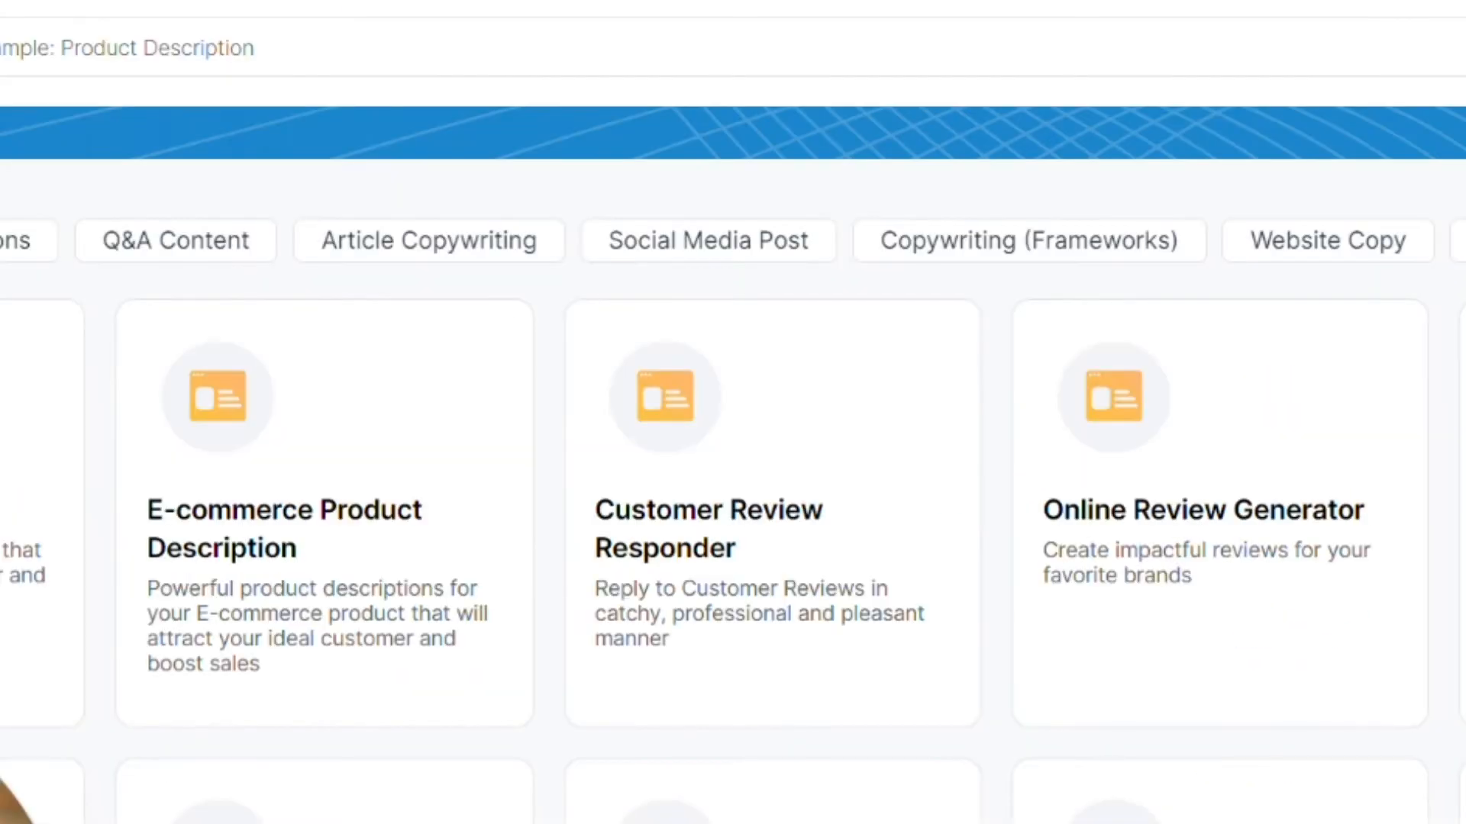
Step: Generate an Introduction Paragraph for the topic "What Is Marketing? Proven Strategies For Successful Marketing"
click(376, 246)
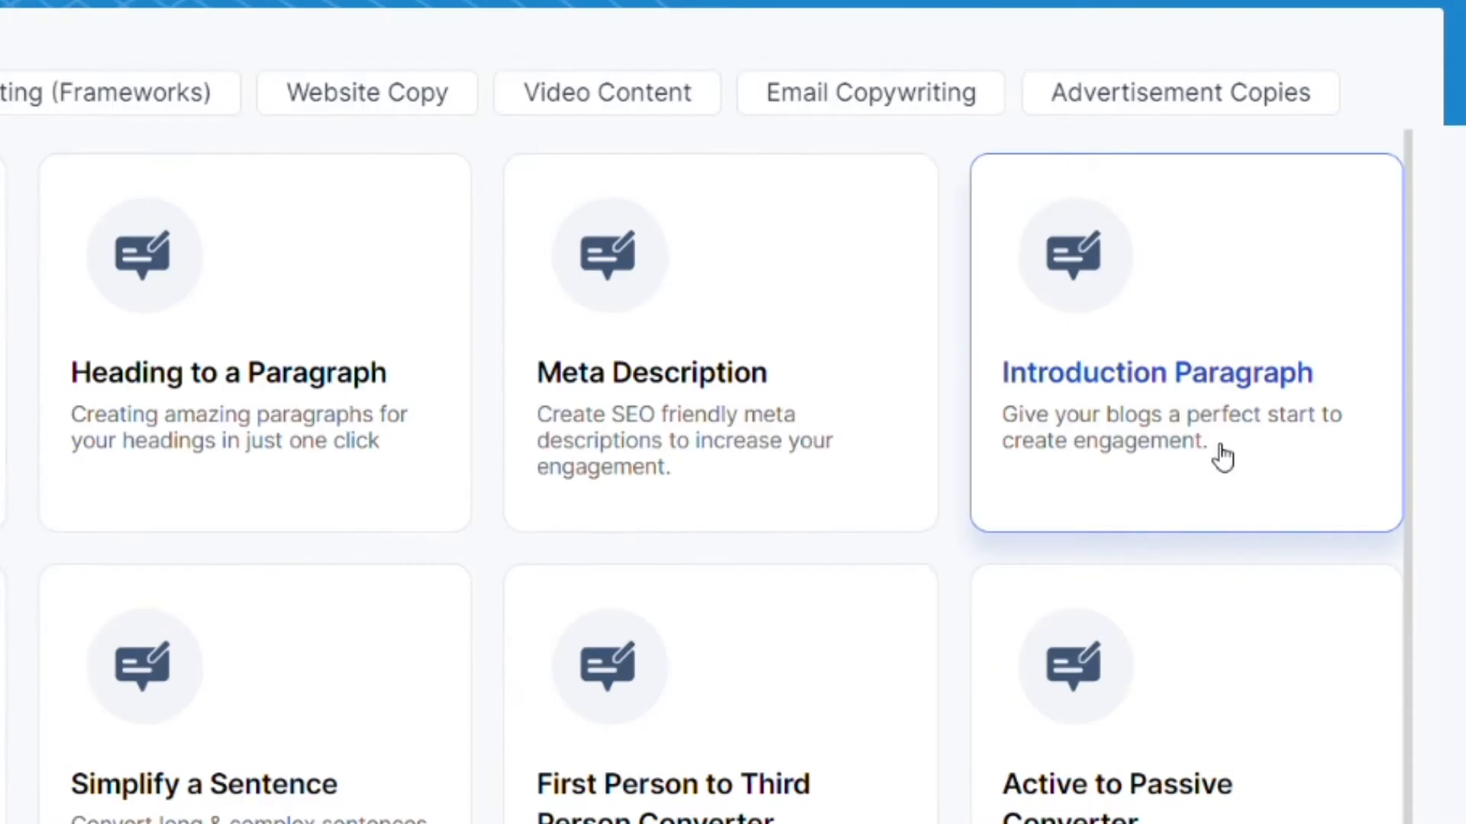
click(1221, 455)
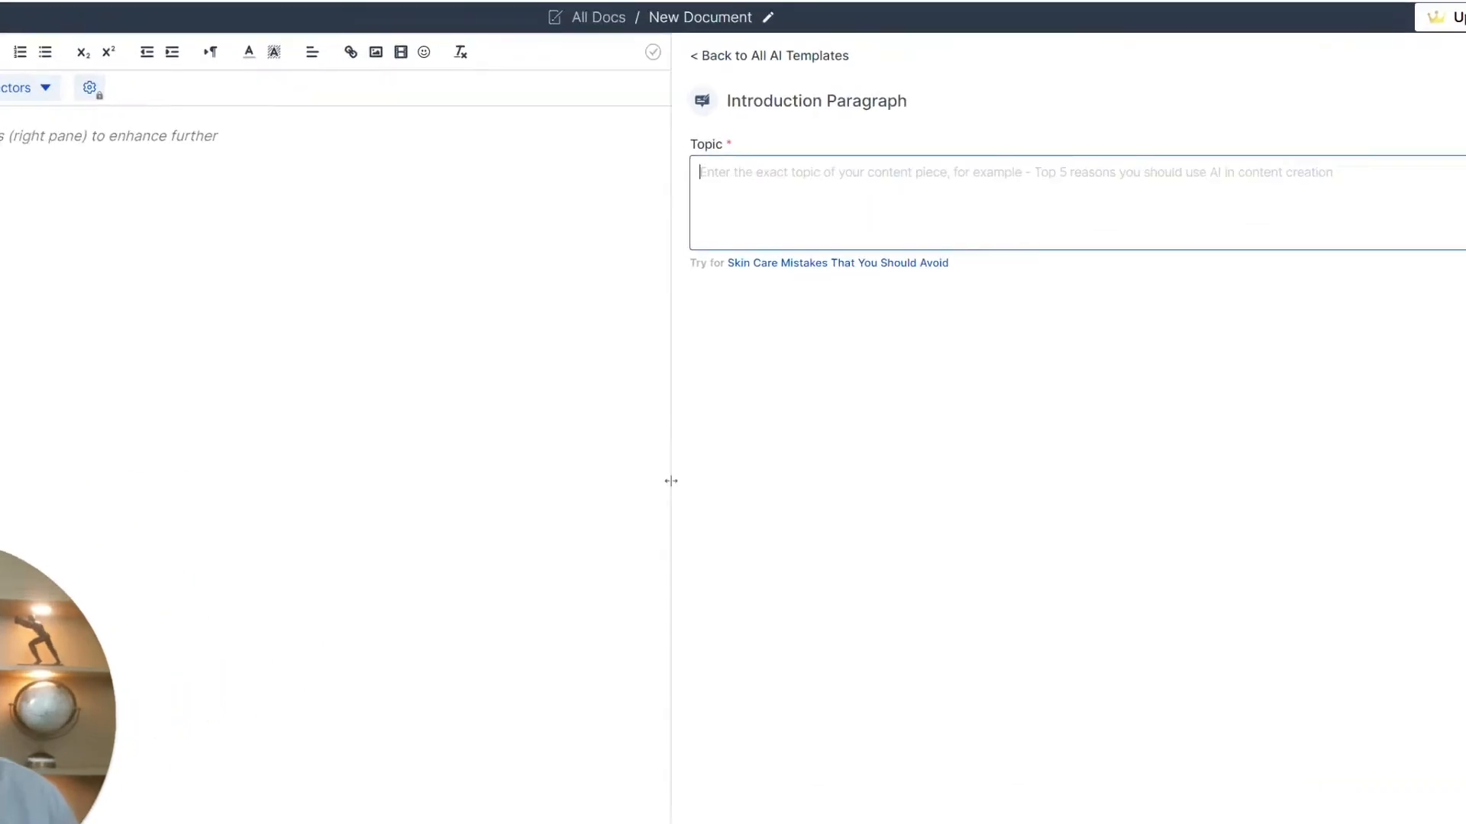
text(What Is Marketing? Proven Strategies For Successful Marketing)
click(1285, 785)
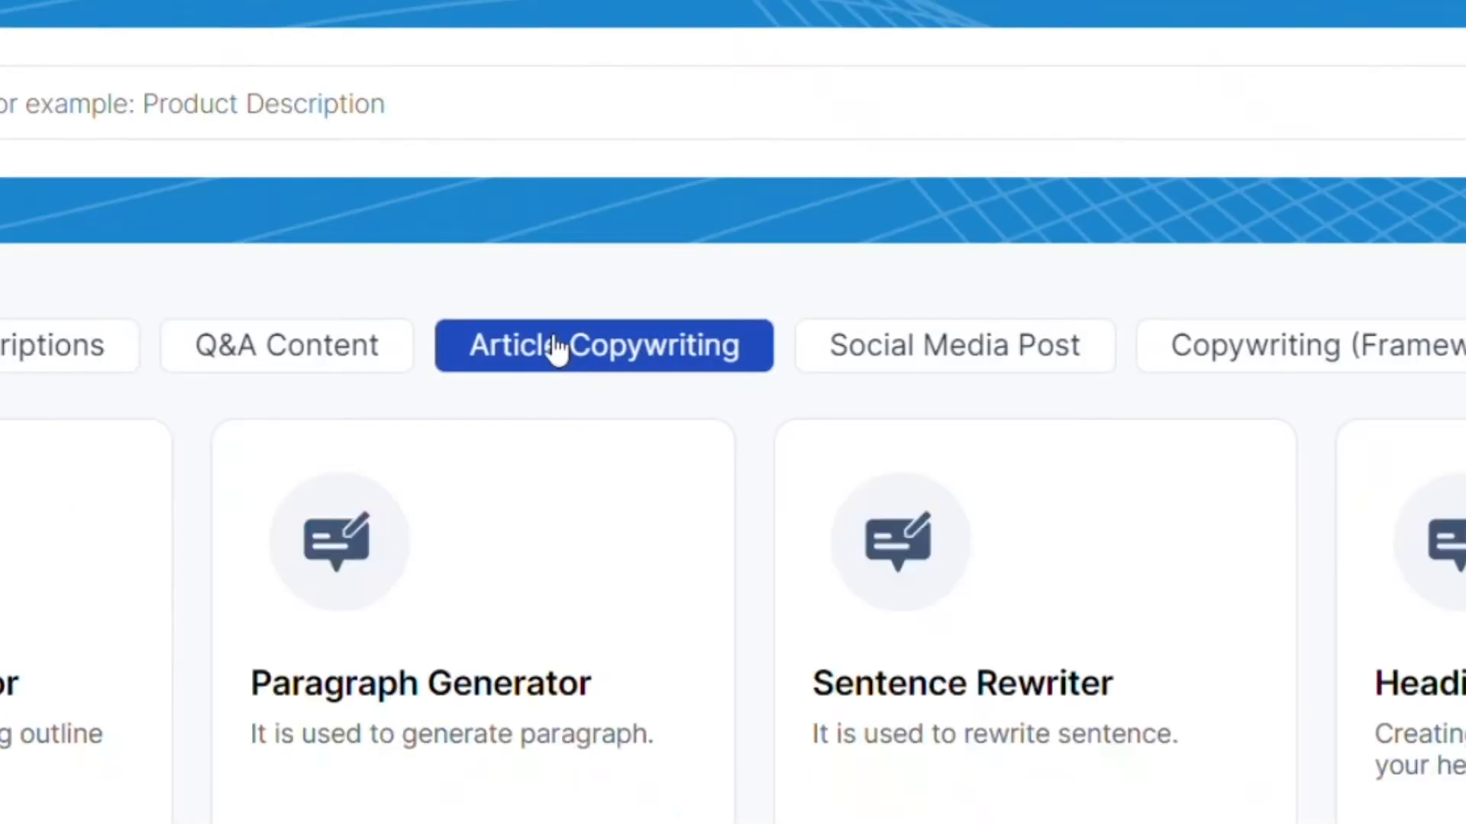
Step: Generate a Conclusion Paragraph using "What Is Marketing? Proven Strategies For Successful Marketing" as both the topic and the blog description
scroll(687, 381, down, 5)
click(831, 416)
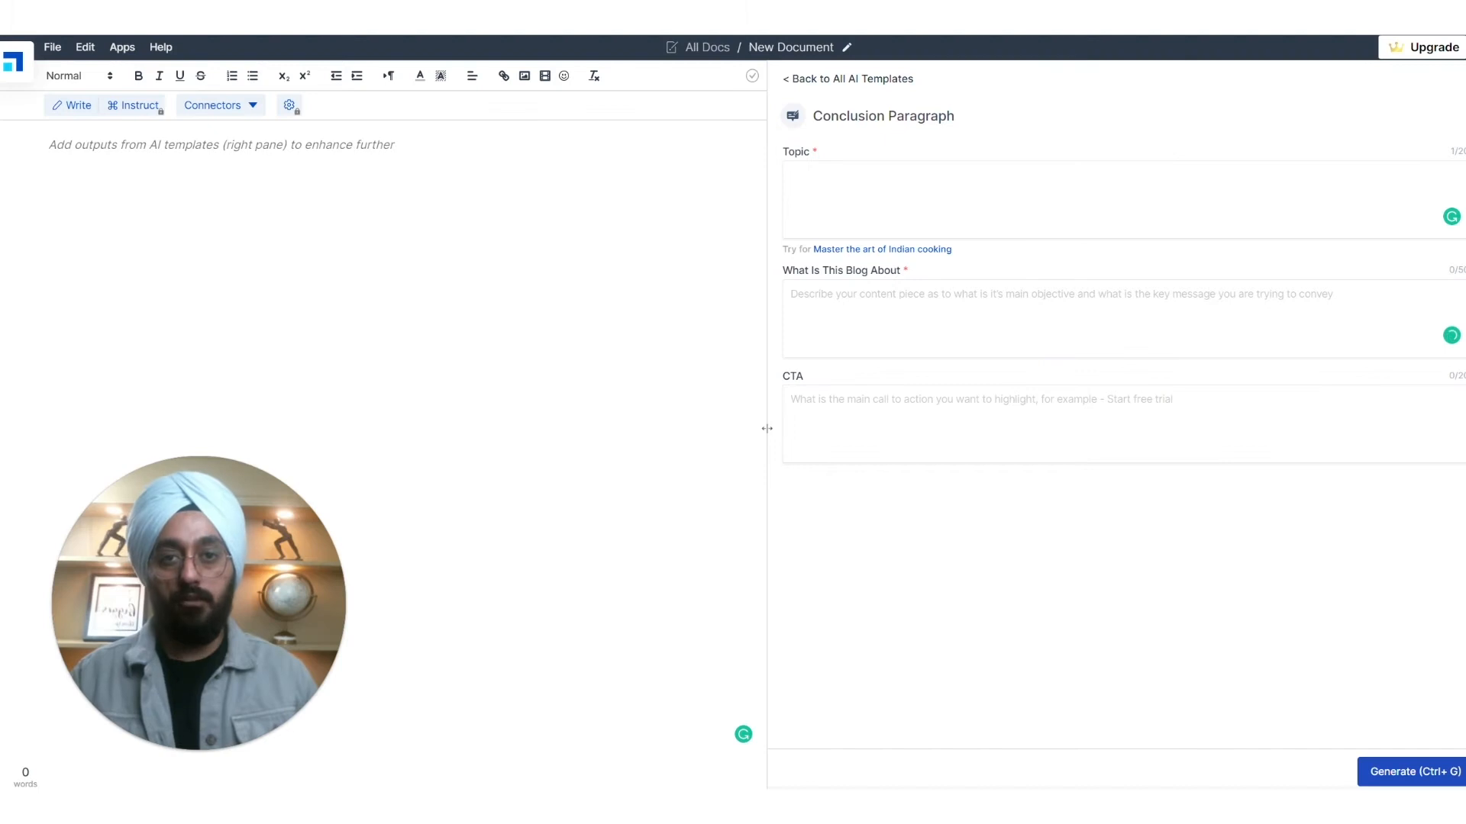
text(What Is Marketing? Proven Strategies For Successful Marketing)
click(878, 313)
text(What Is Marketing? Proven Strategies For Successful Marketing)
click(1153, 716)
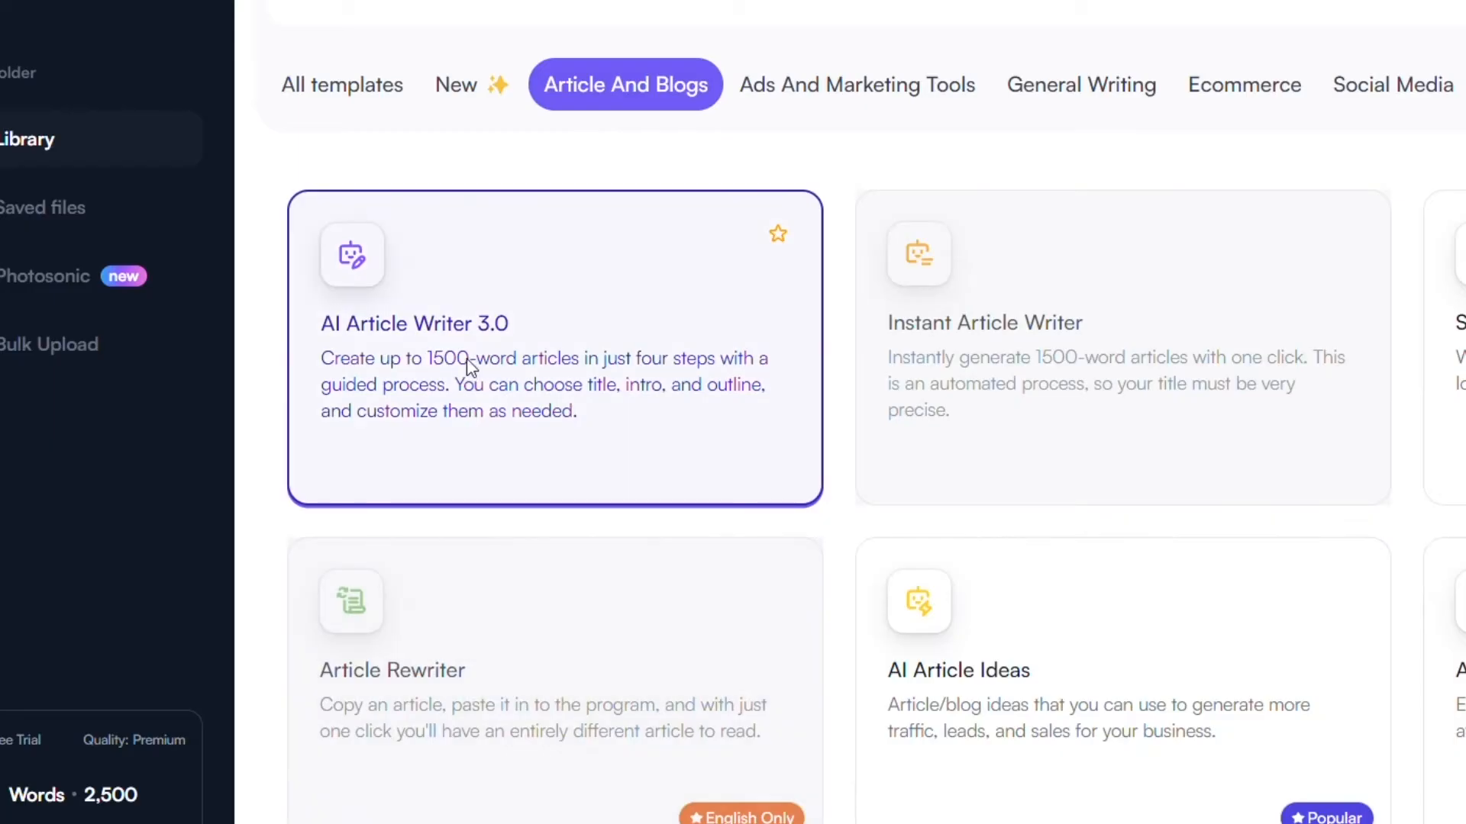
Step: Switch to Writesonic's AI Article Writer 3.0, generate ideas for marketing and generate intros for "5 Ways to Improve Your Marketing and Sales Strategy Now"
click(468, 368)
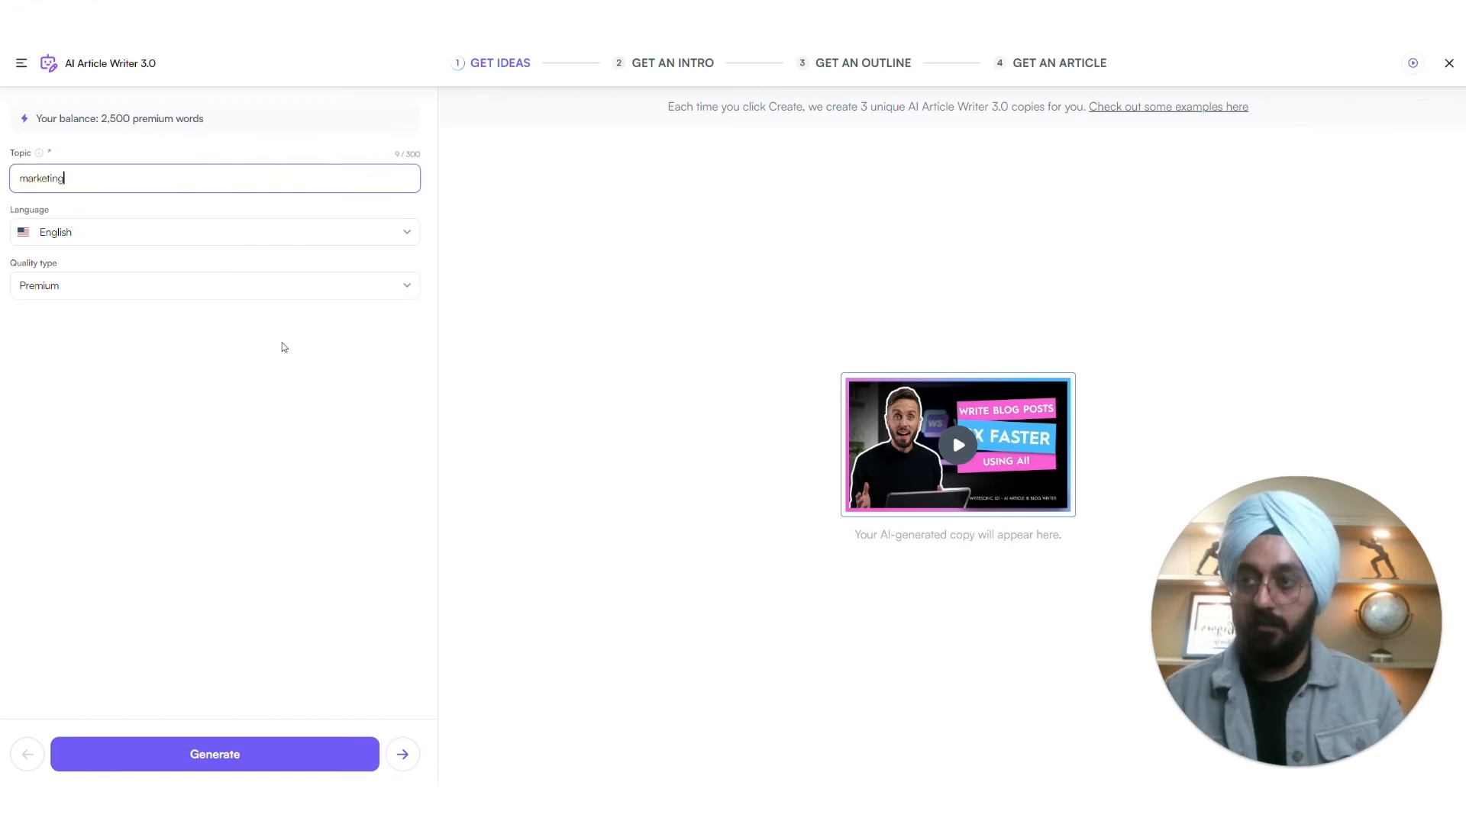
click(289, 752)
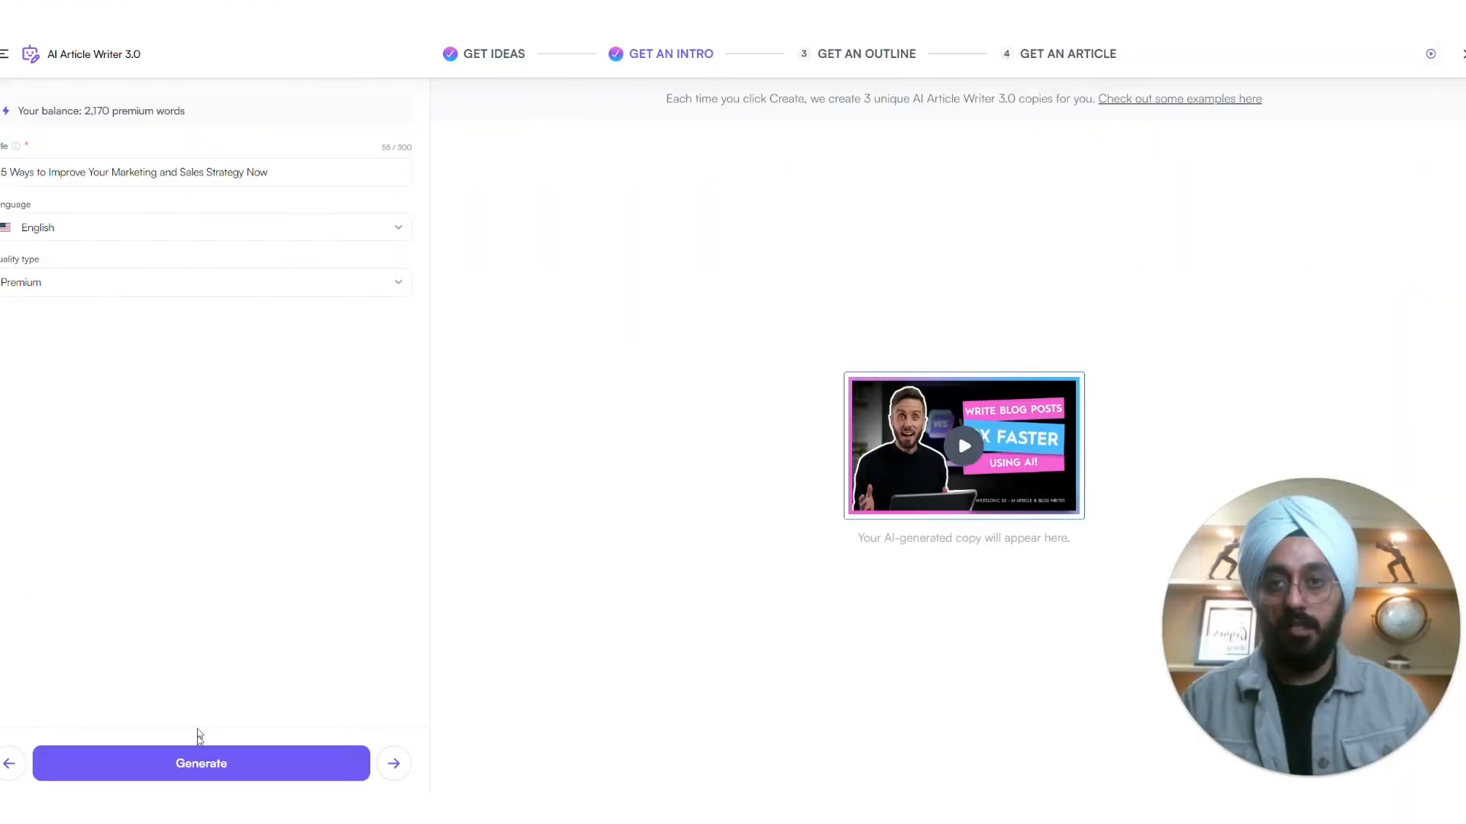
click(196, 759)
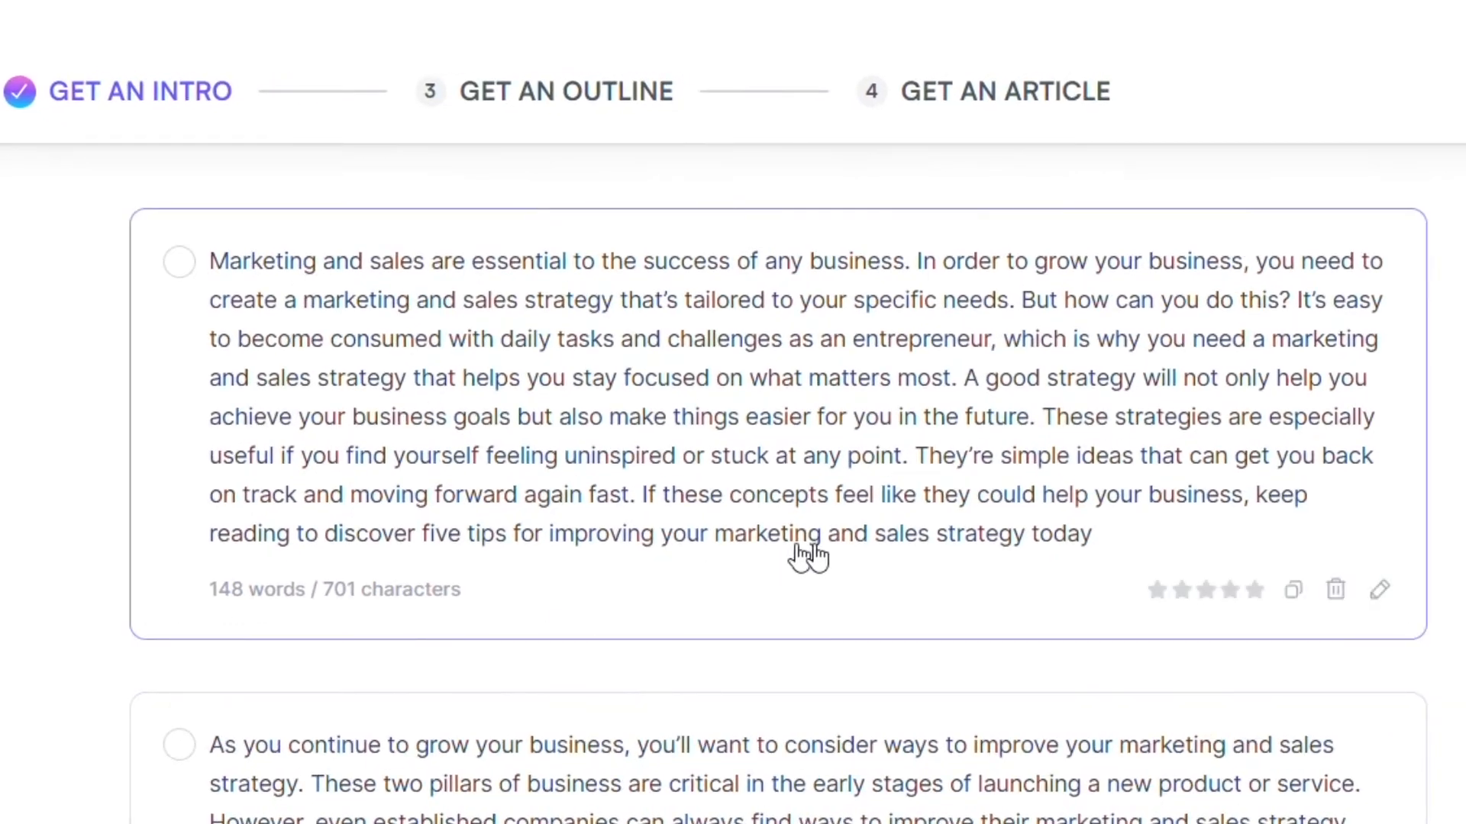
Step: Generate the article from the outline starting with "Build a strong data foundation", and select its Summary text
click(603, 93)
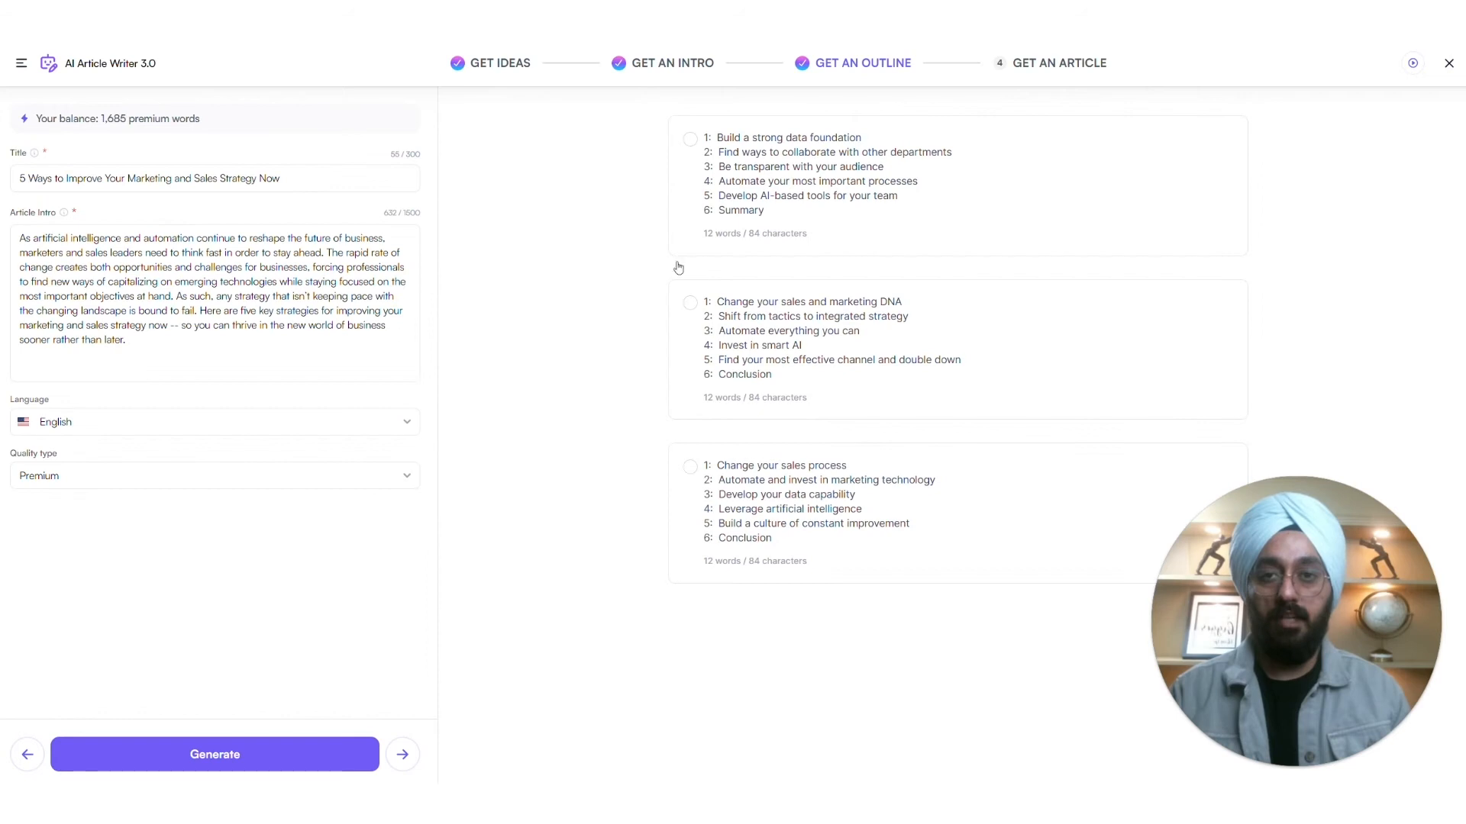
click(690, 144)
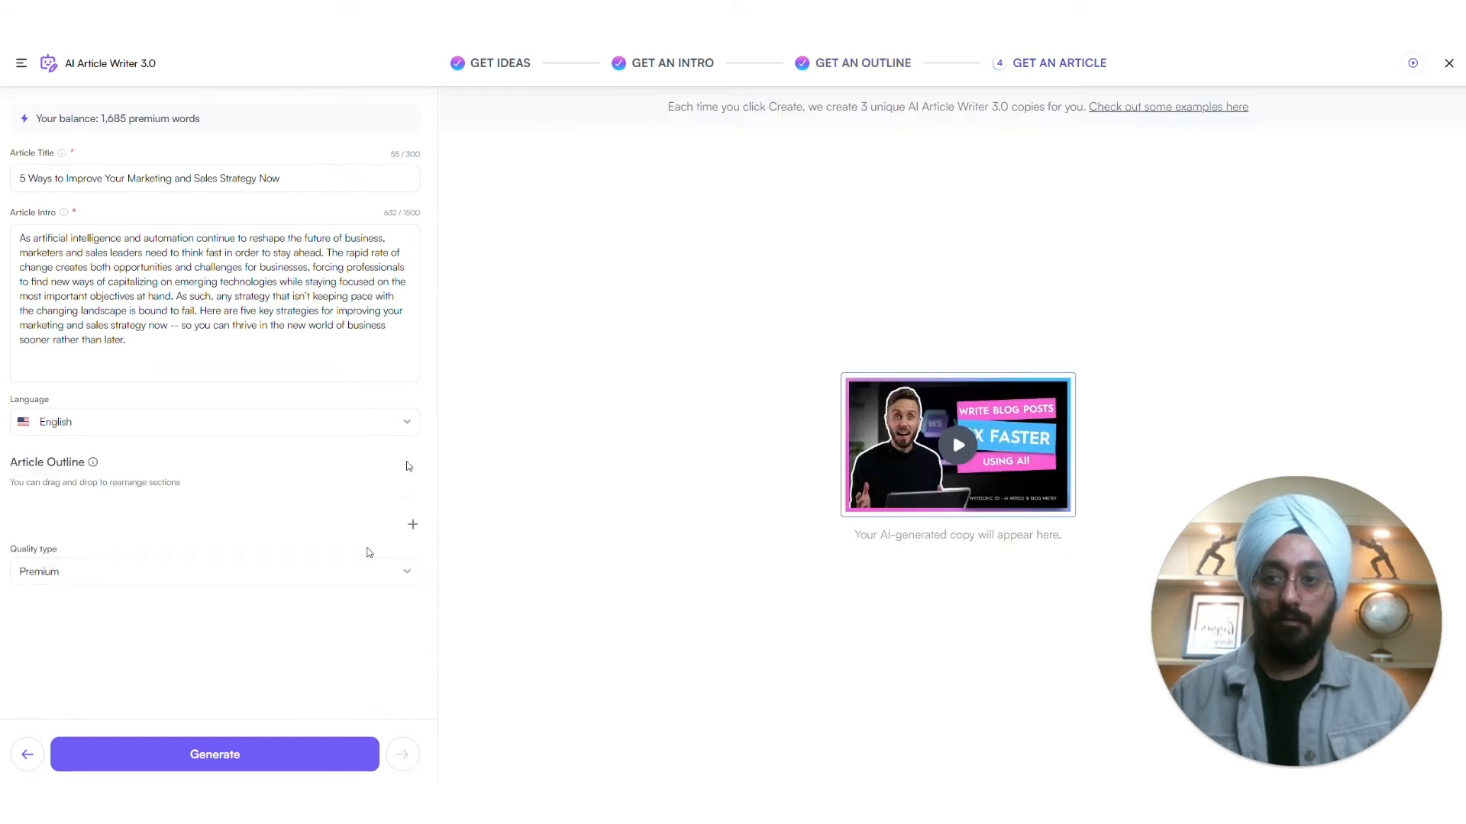
click(317, 752)
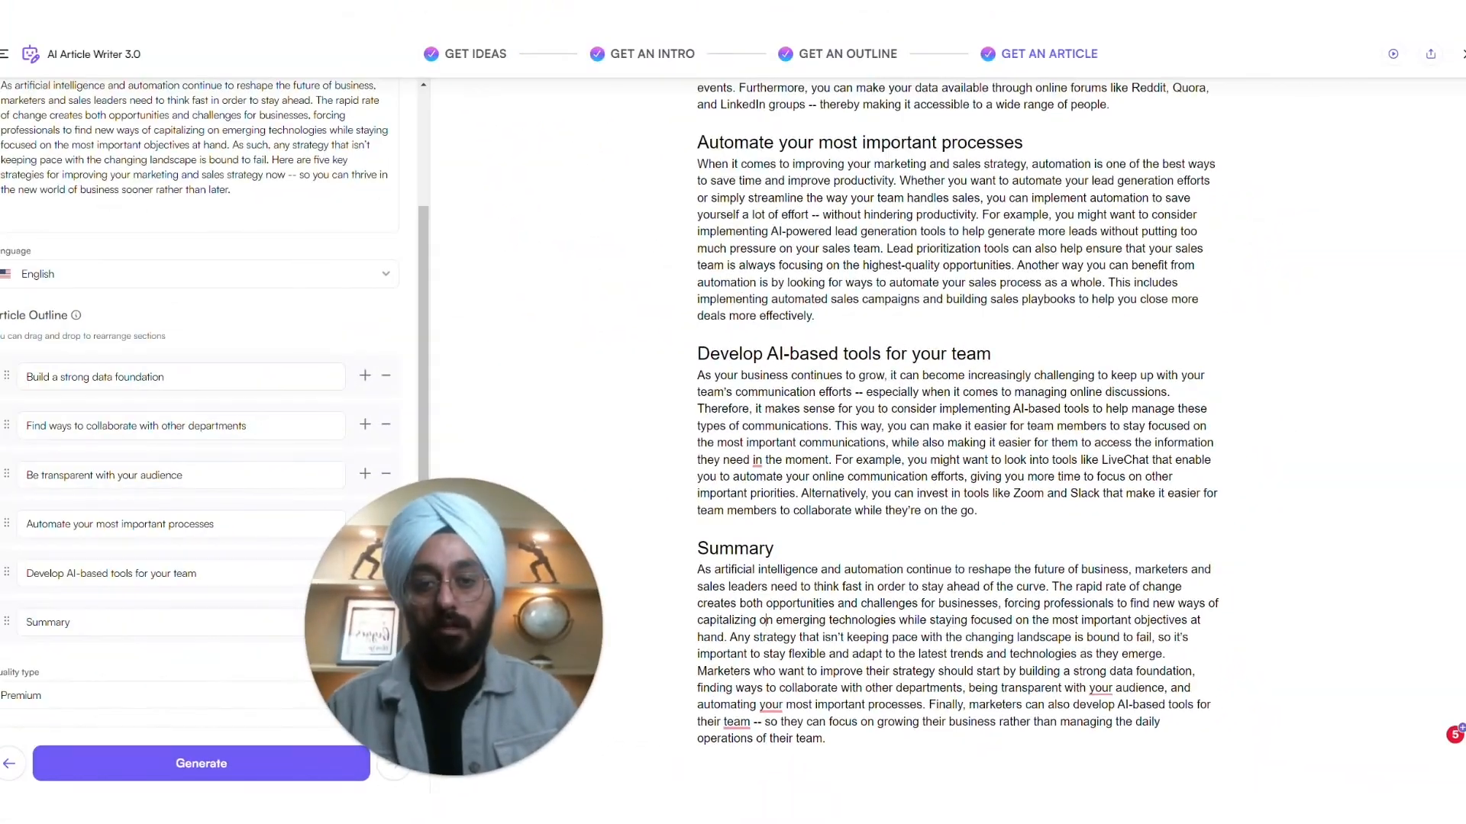
drag(826, 738, 699, 586)
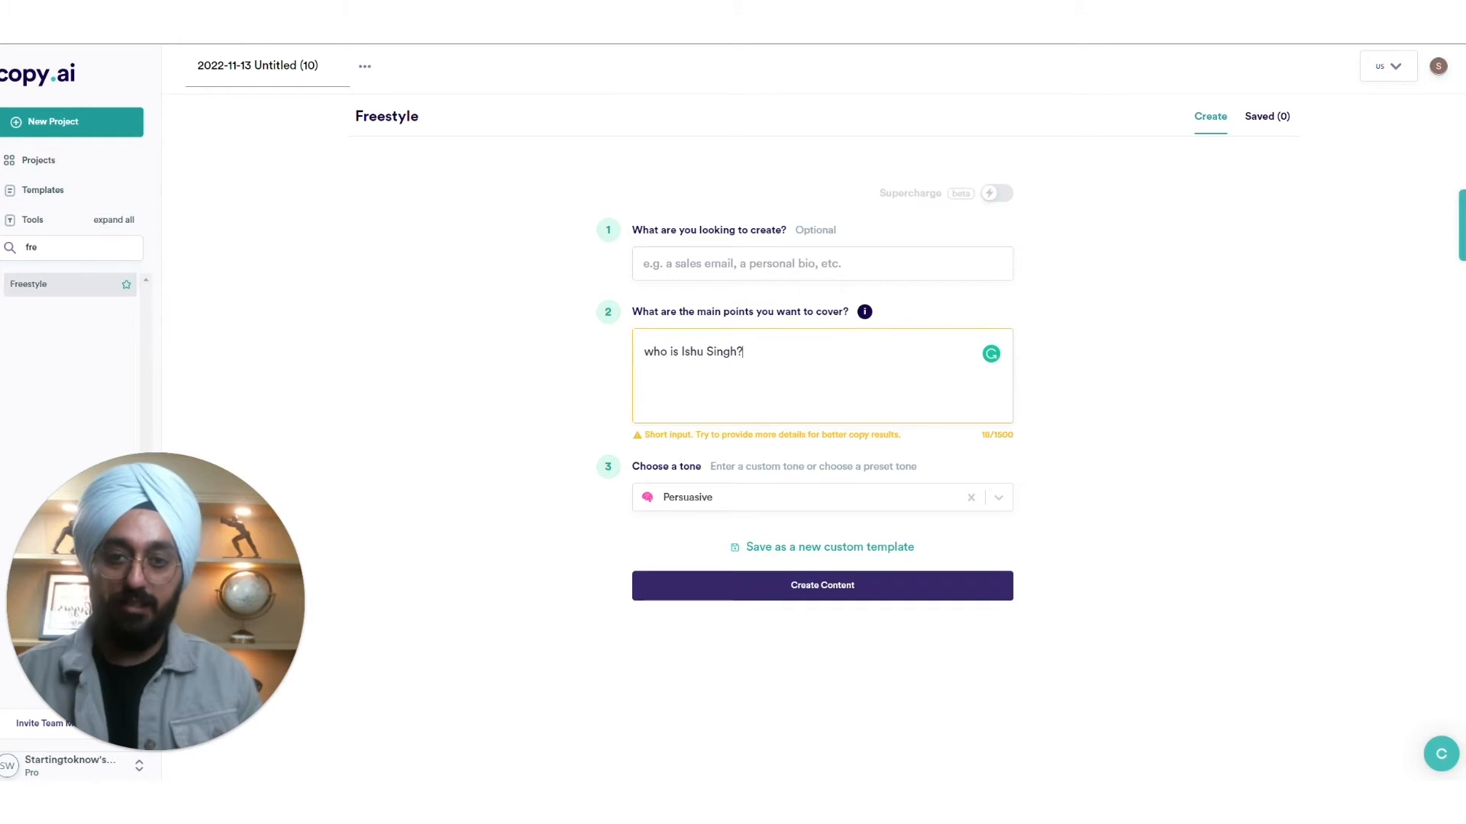
Step: Switch to Copy.ai and generate Freestyle content in a persuasive tone from a question asking who a named person is, reading the results
click(732, 584)
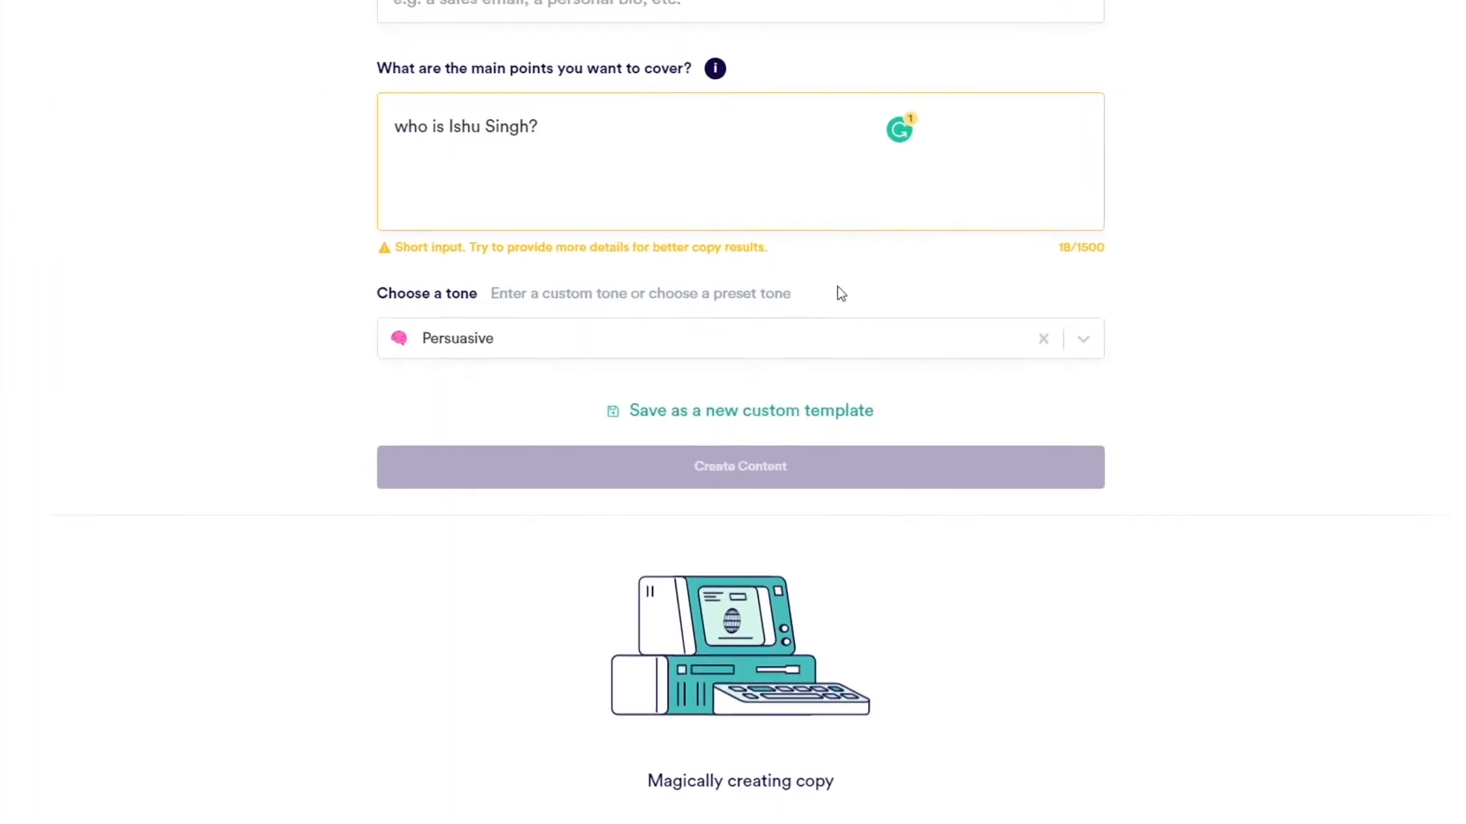
scroll(869, 363, down, 5)
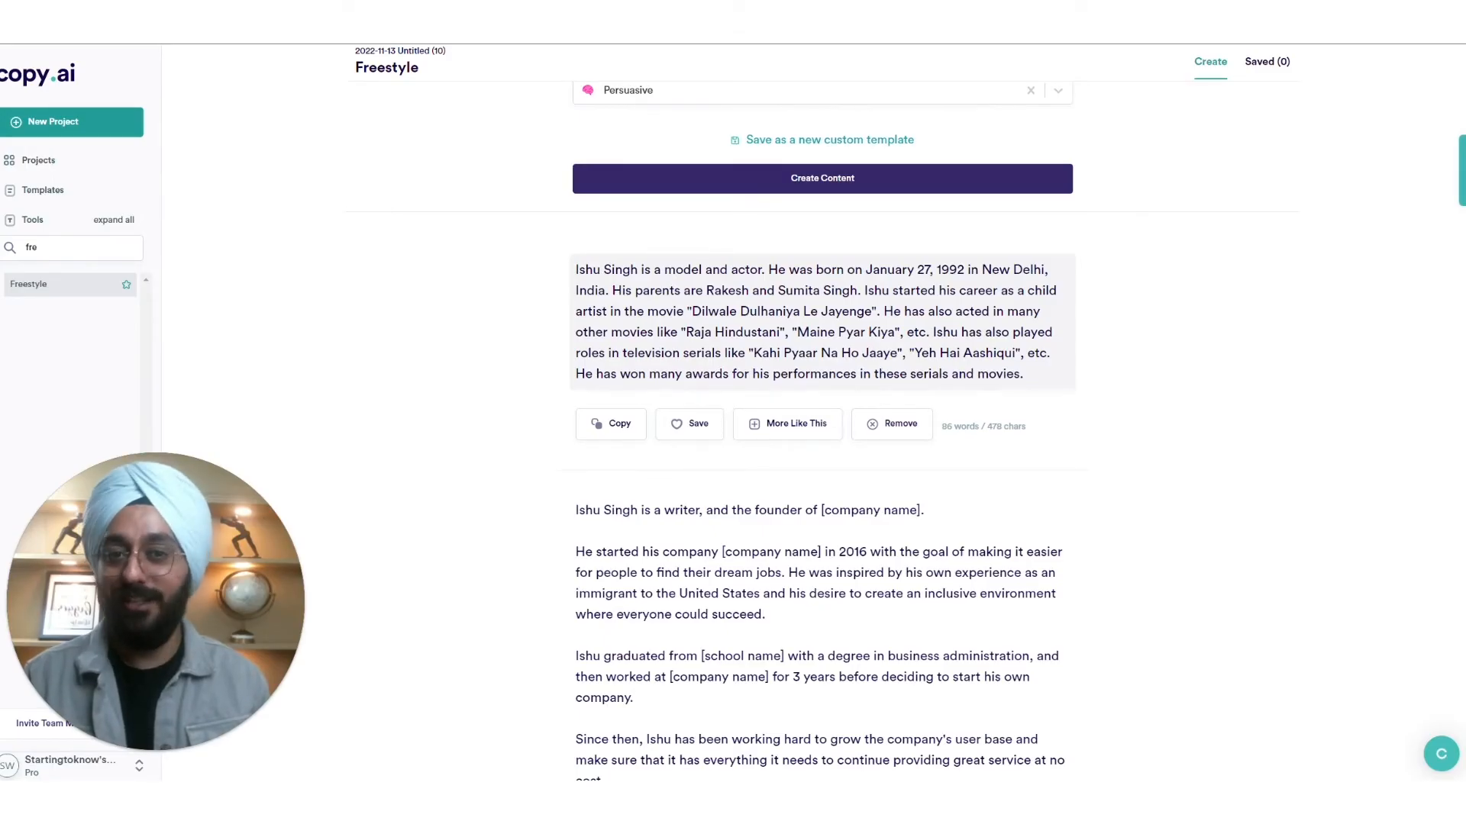
scroll(1014, 252, down, 4)
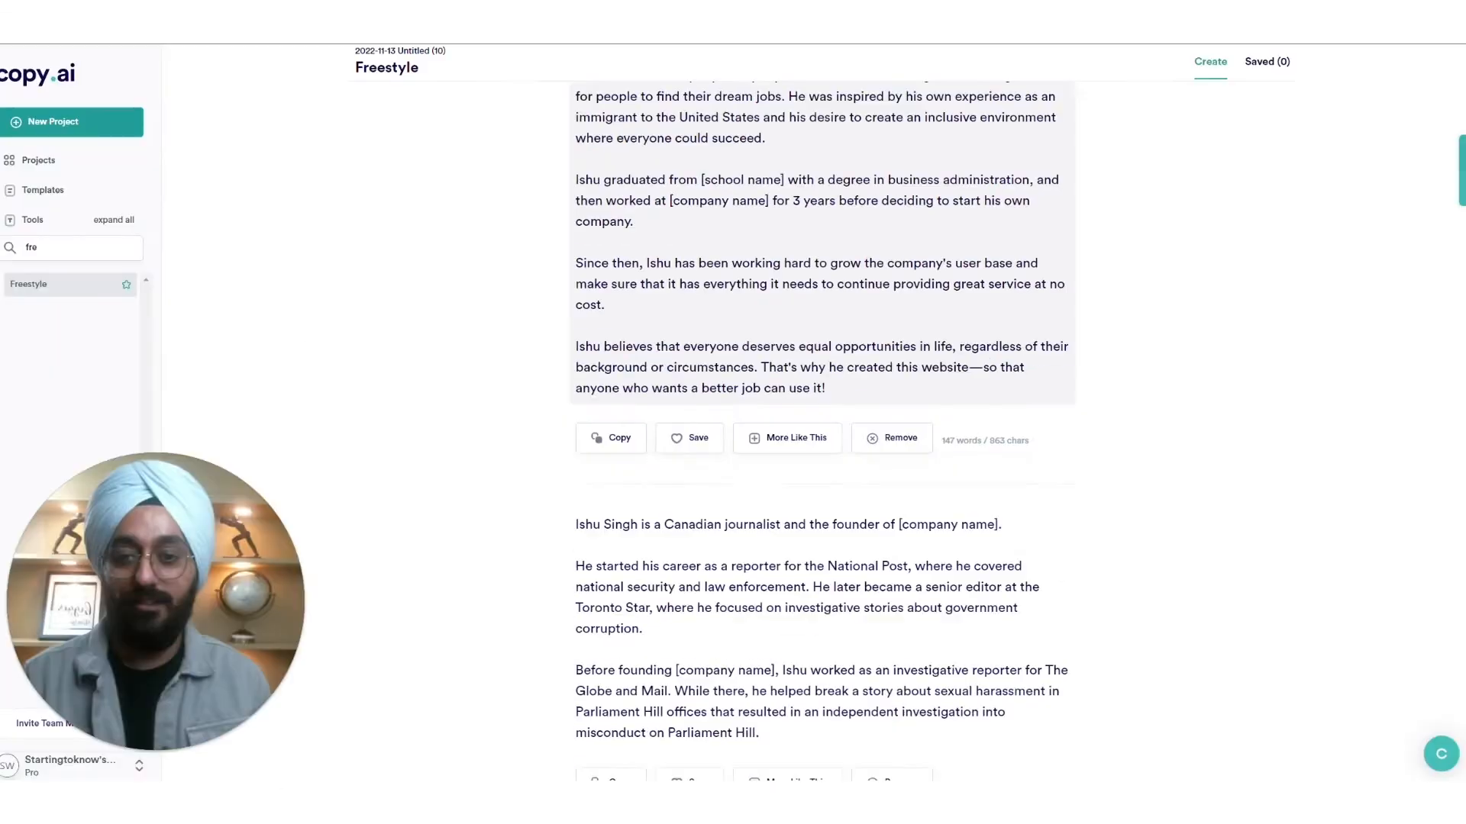
scroll(736, 464, down, 1)
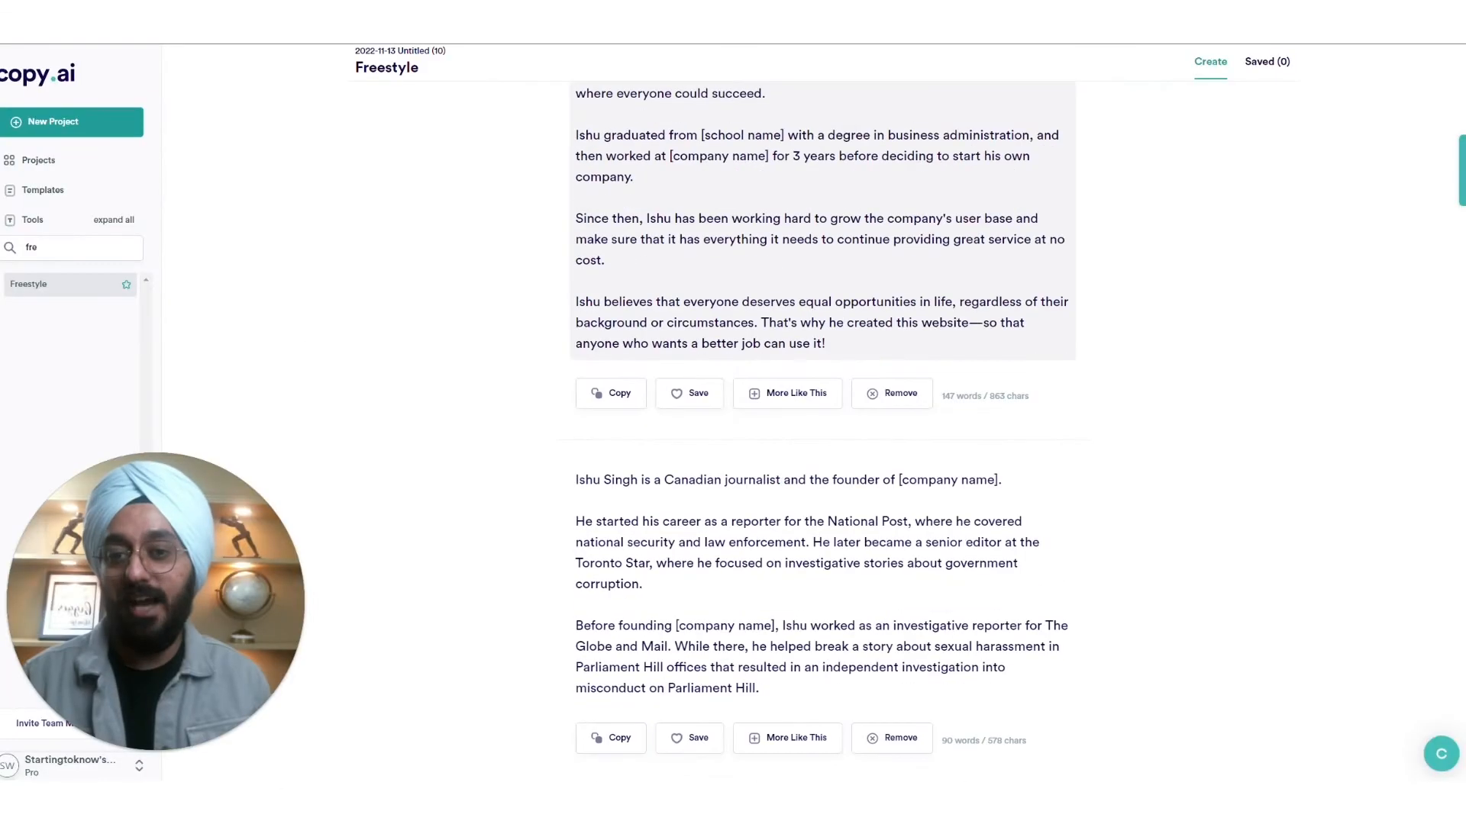
scroll(772, 493, down, 4)
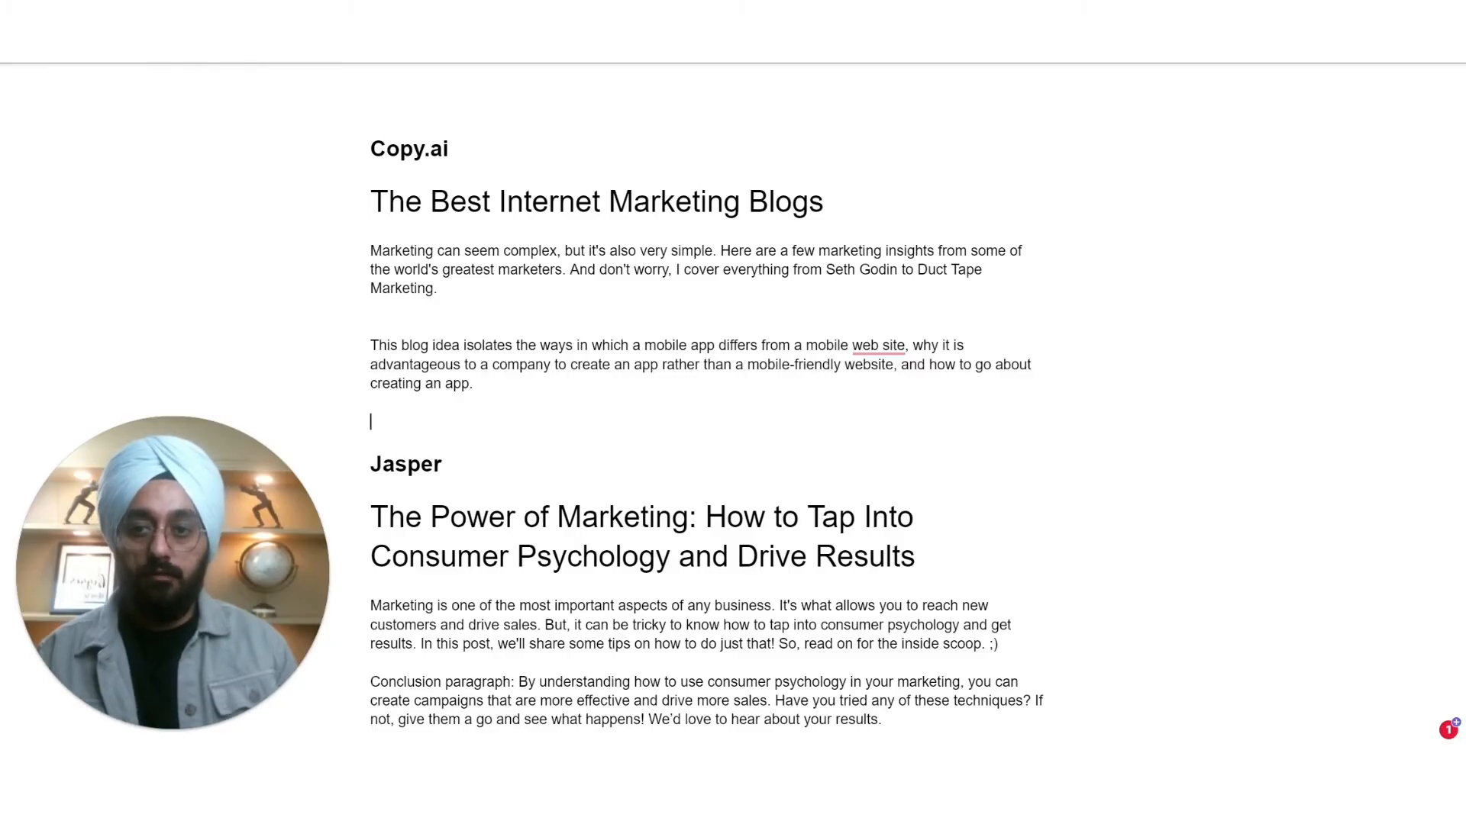
Step: Review the document collecting the Copy.ai, Jasper, Rytr, Scalenut and Writesonic titles, intros and conclusions
scroll(705, 412, down, 15)
scroll(705, 412, down, 7)
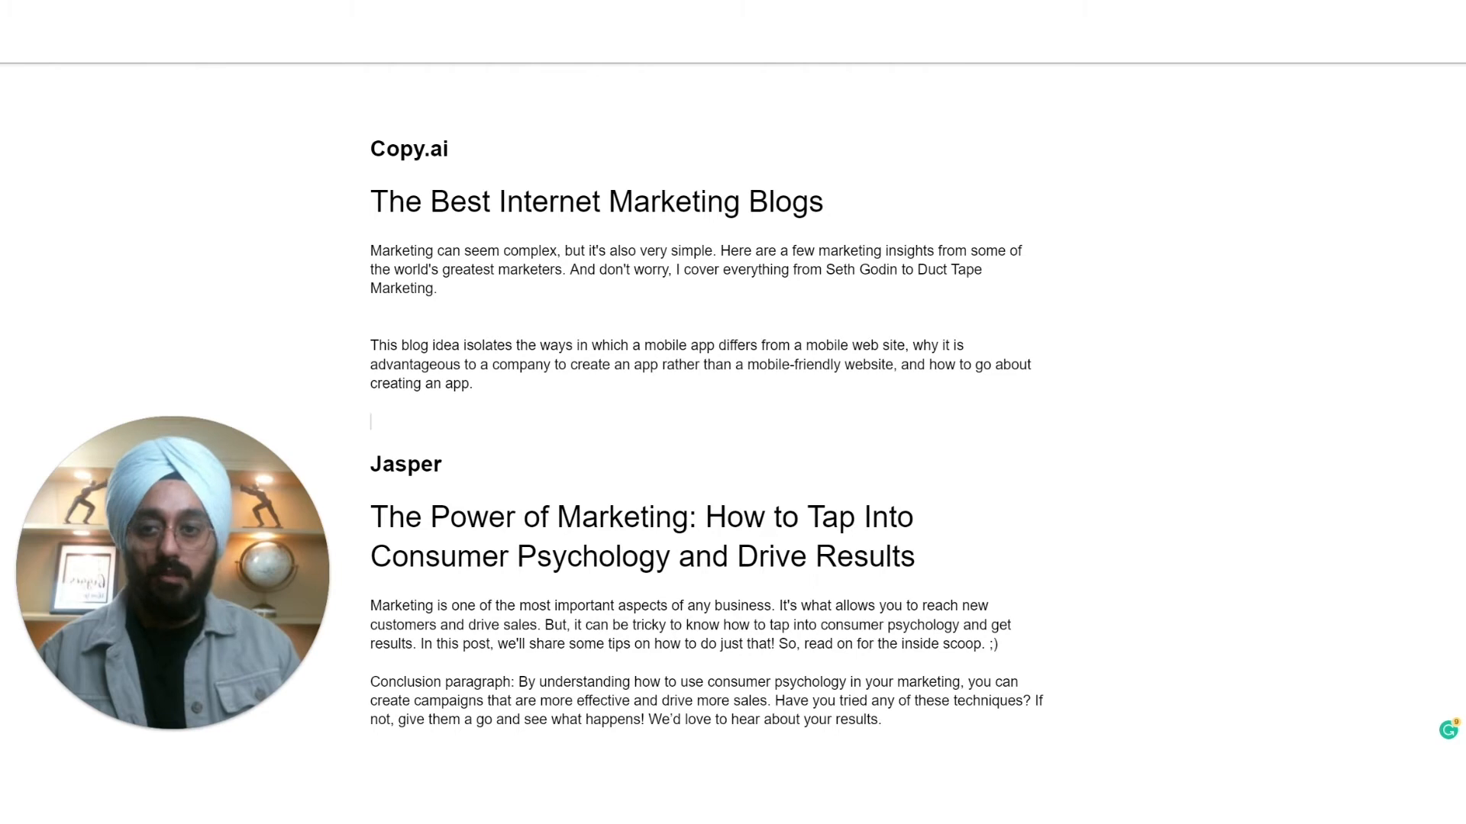
scroll(705, 412, down, 7)
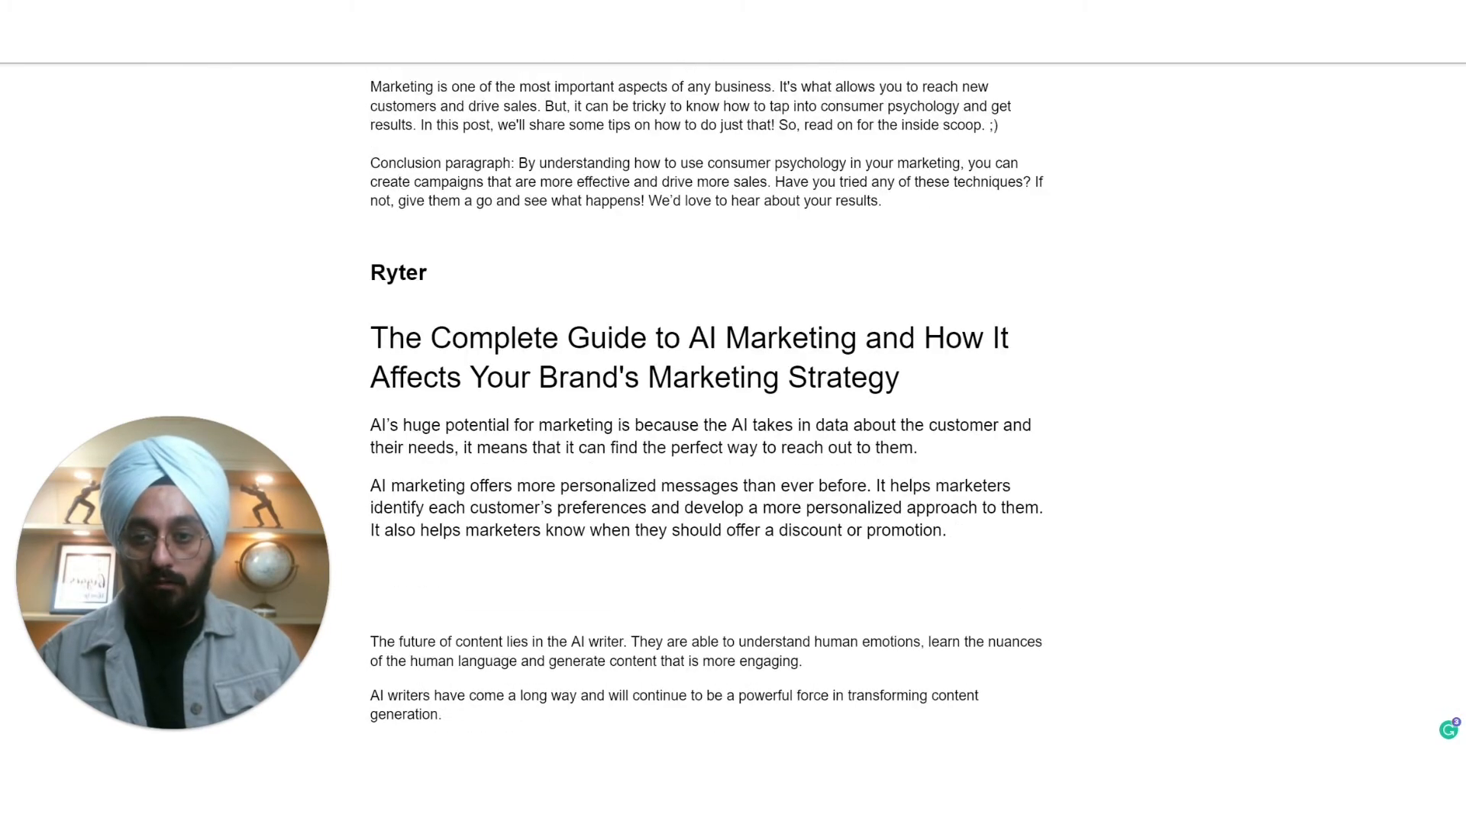
scroll(706, 412, down, 8)
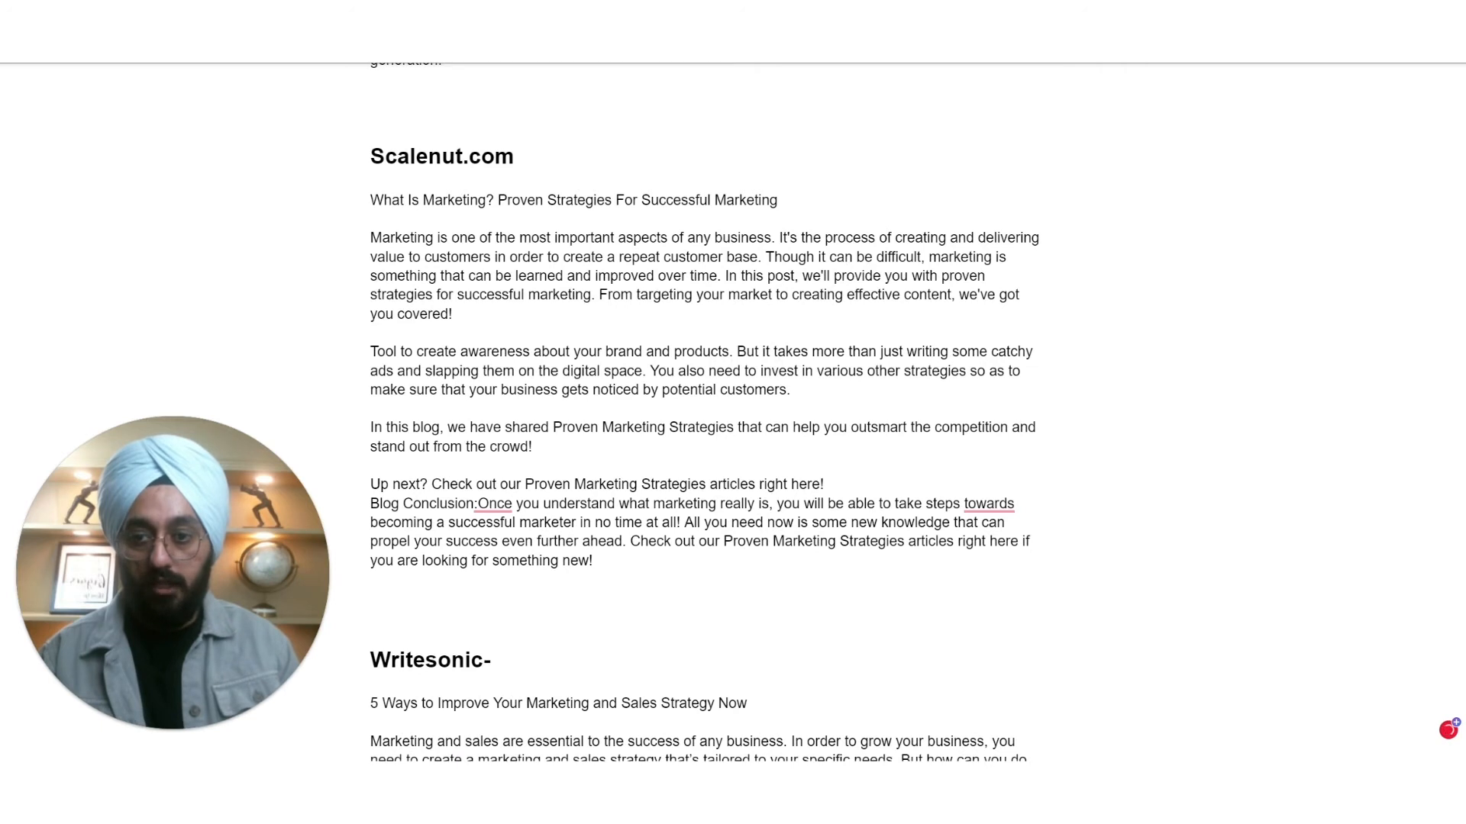
scroll(706, 412, down, 6)
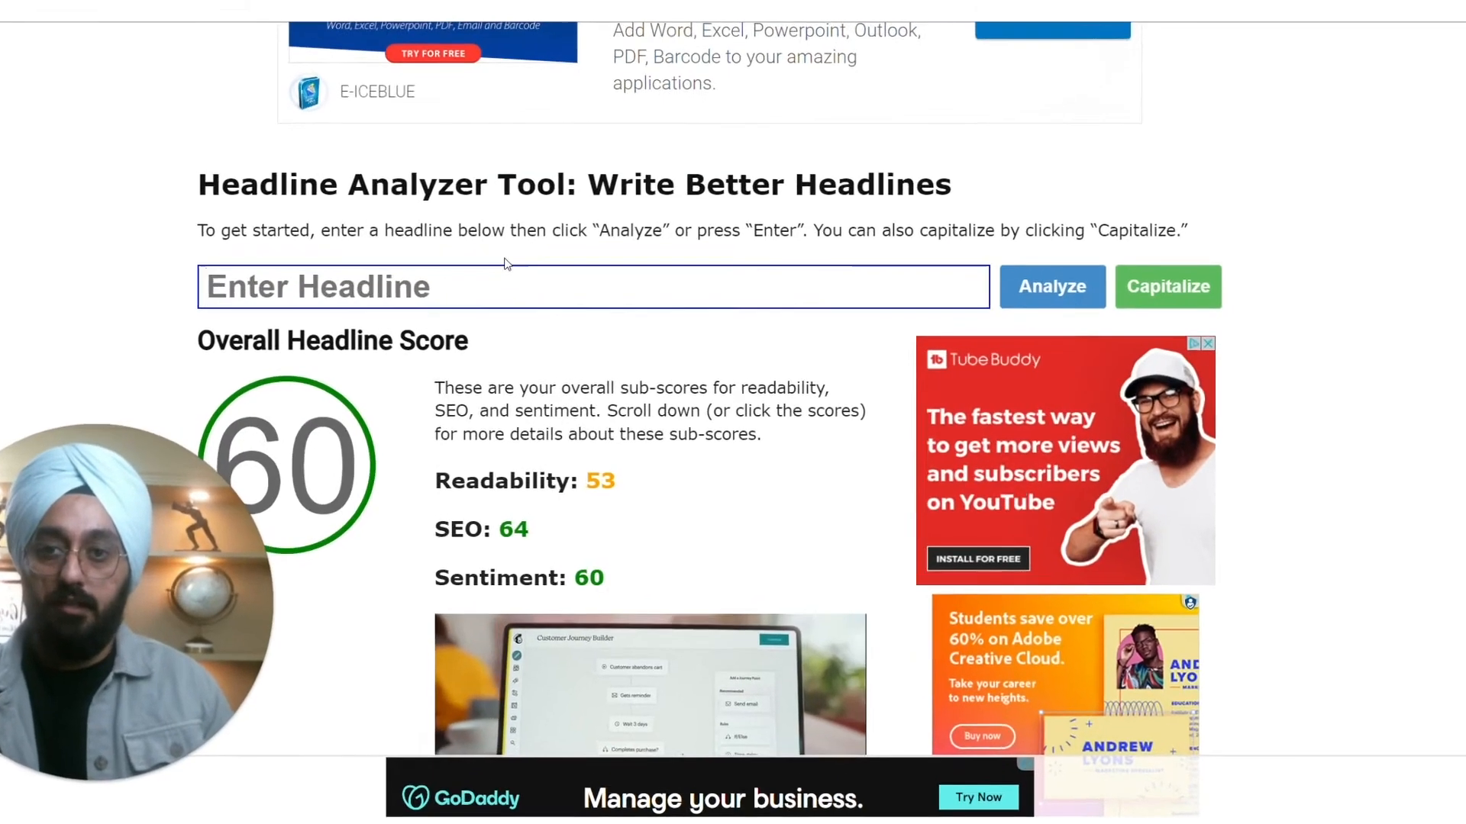
Step: Switch to the Headline Analyzer Tool and analyze the Copy.ai headline "The Best Internet Marketing Blogs"
click(328, 294)
key(ctrl+v)
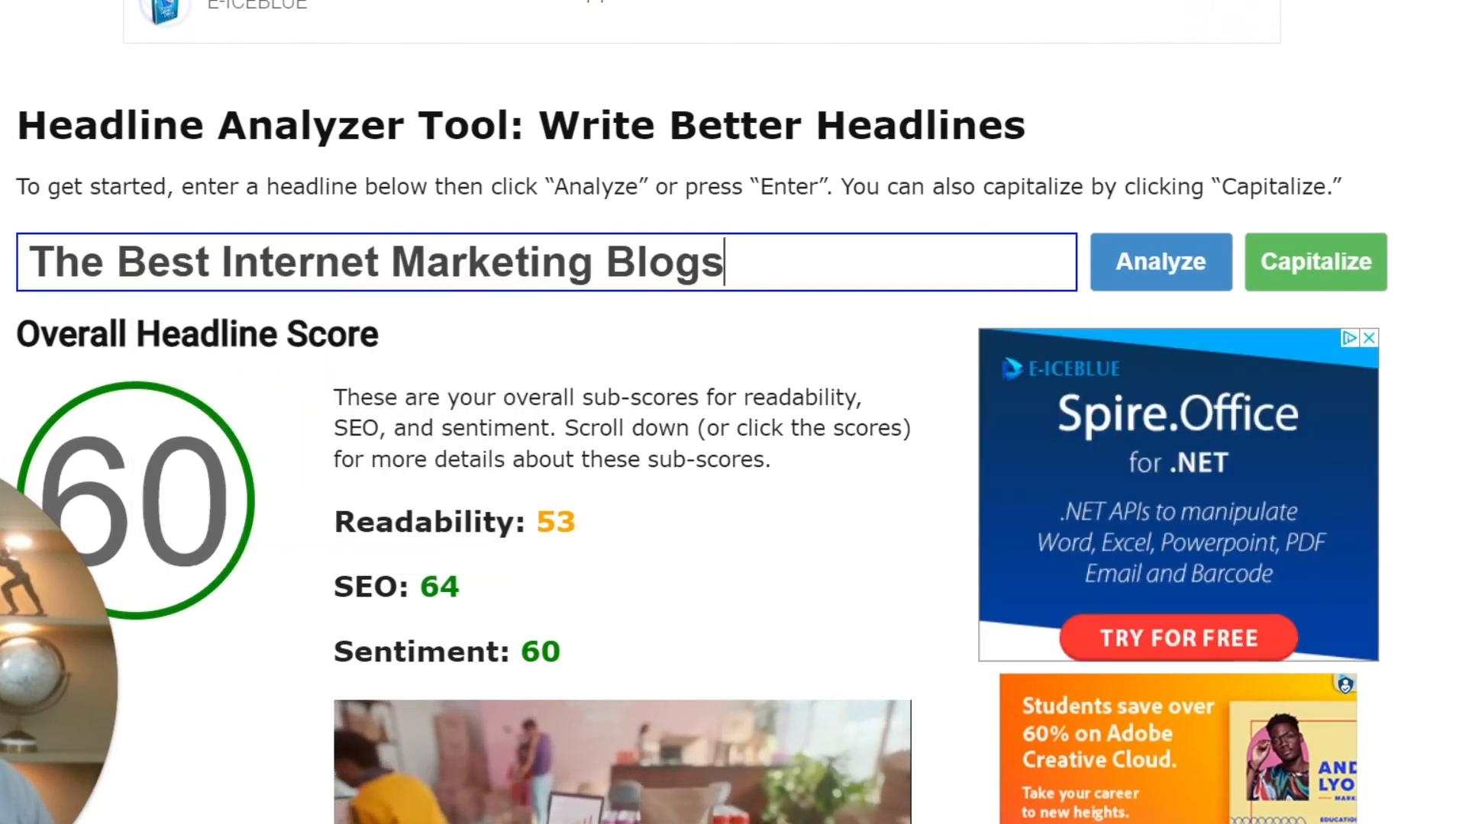
click(1162, 265)
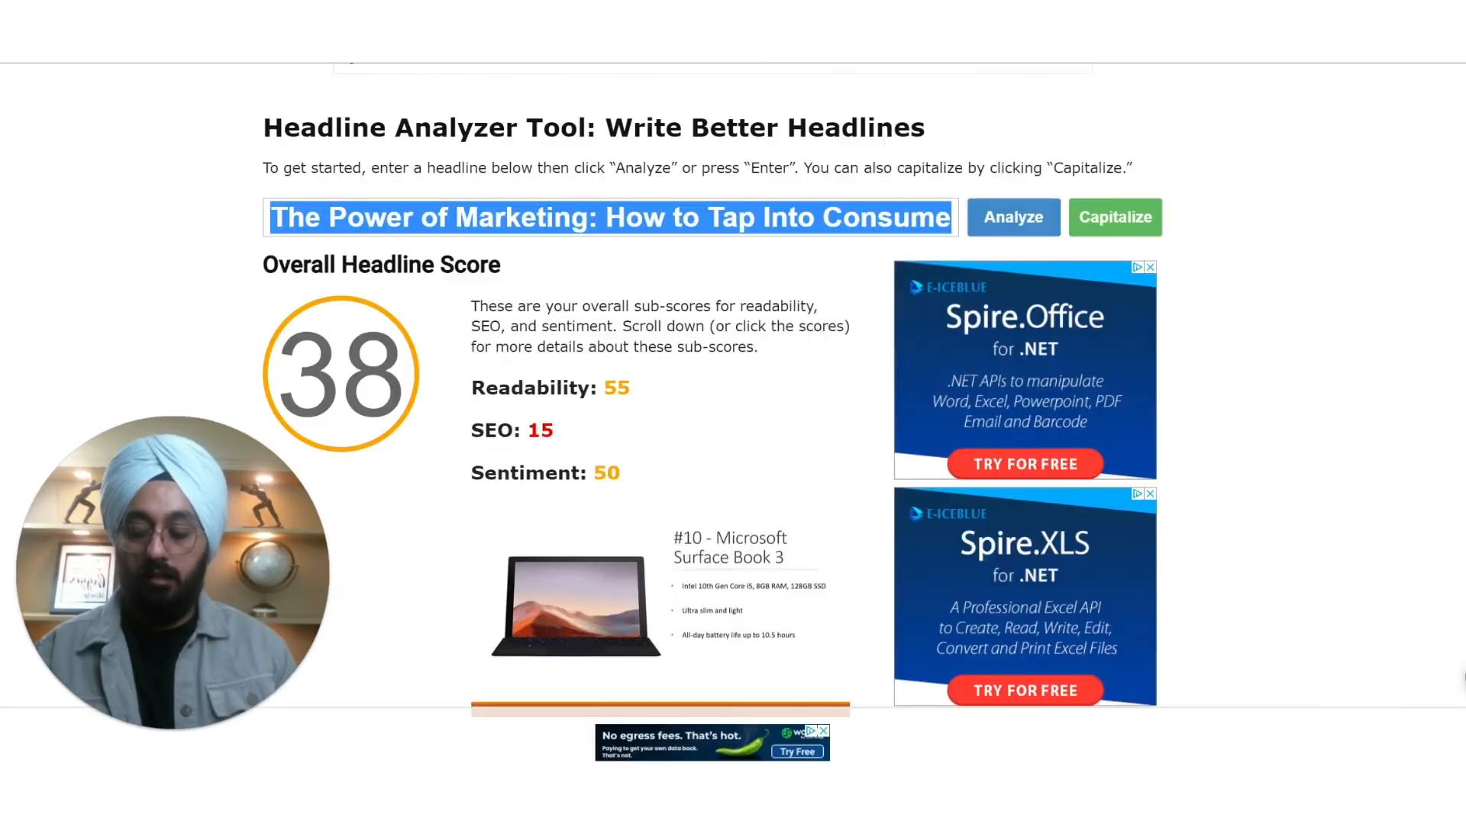
Step: Analyze the Rytr headline about the complete guide to AI marketing and the Scalenut headline "What Is Marketing? Proven Strategies For Successful Marketing"
key(ctrl+v)
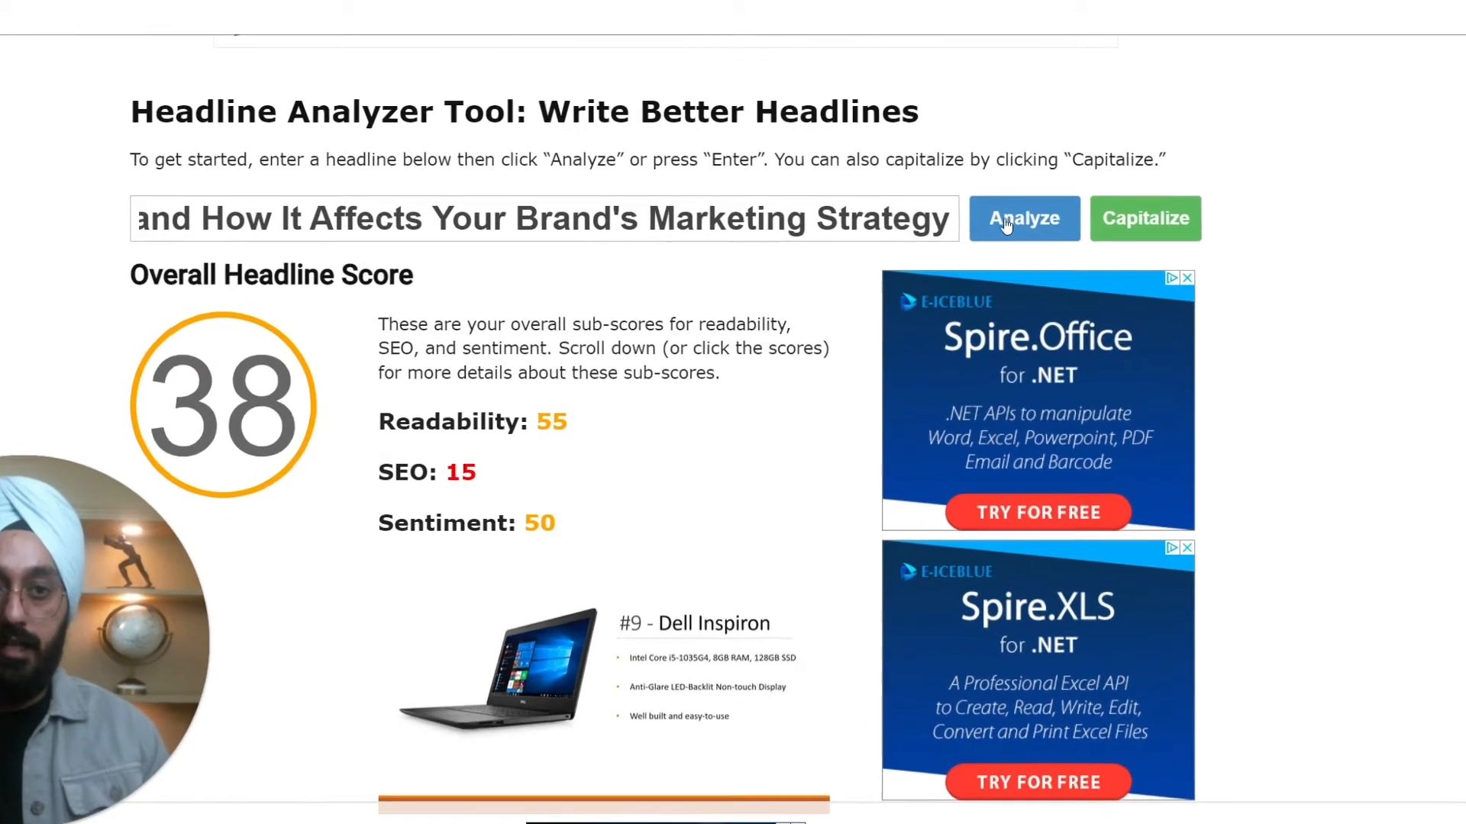
click(1013, 217)
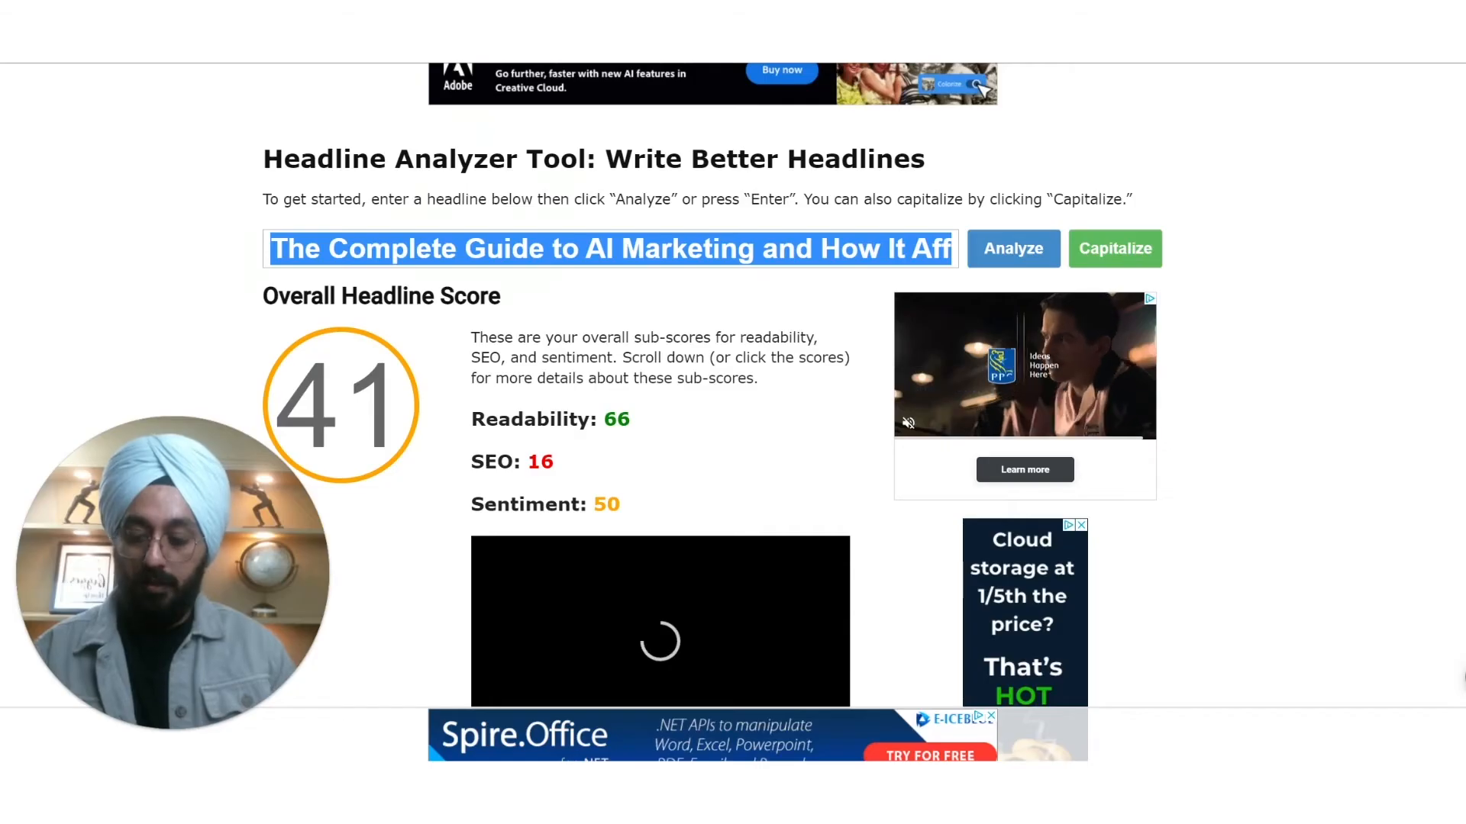
key(ctrl+v)
click(1034, 246)
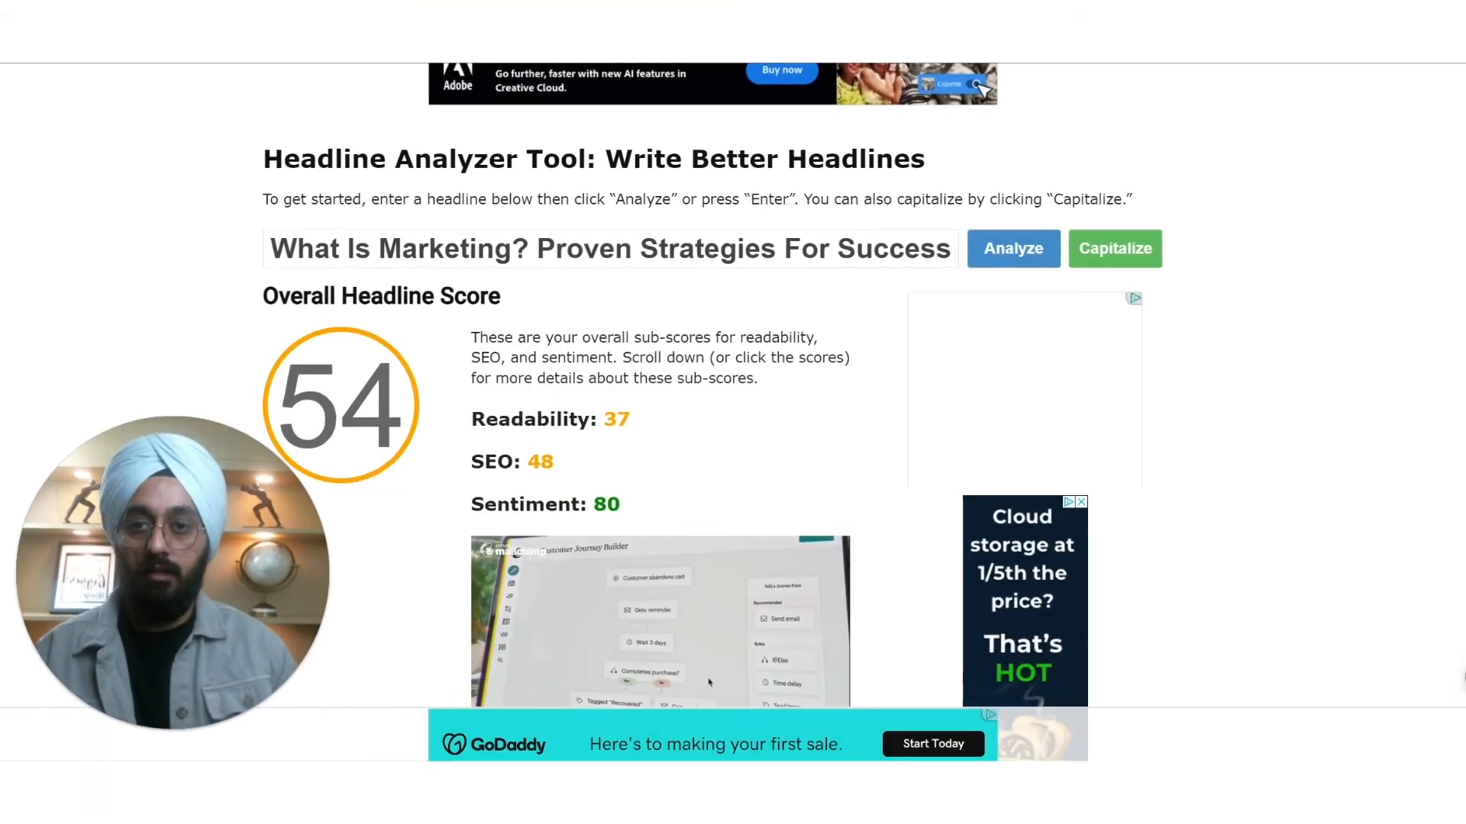
Step: Analyze the Writesonic headline "5 Ways to Improve Your Marketing and Sales Strategy Now" and look over its scores
key(ctrl+a)
key(ctrl+v)
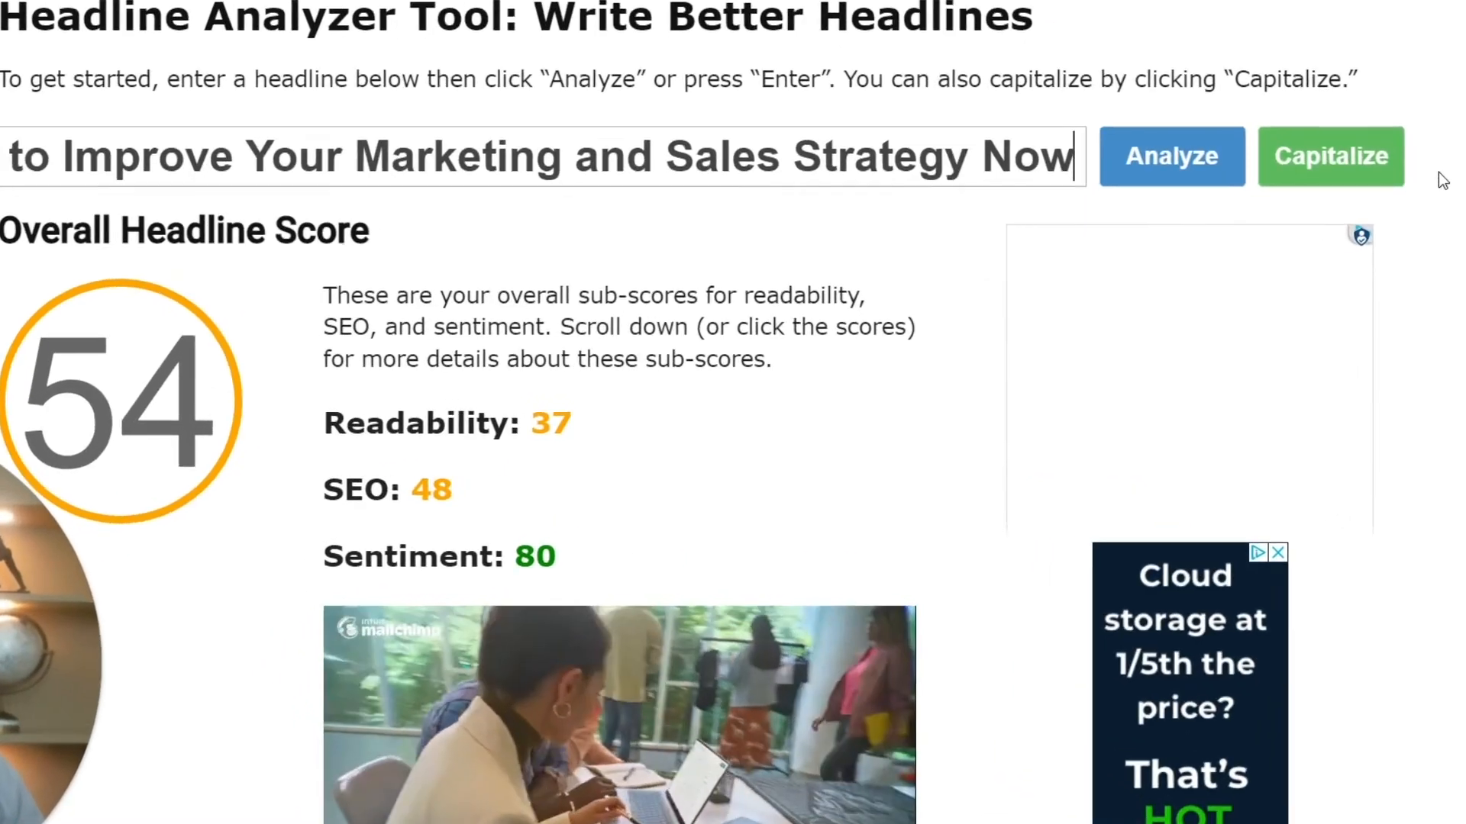
click(1175, 157)
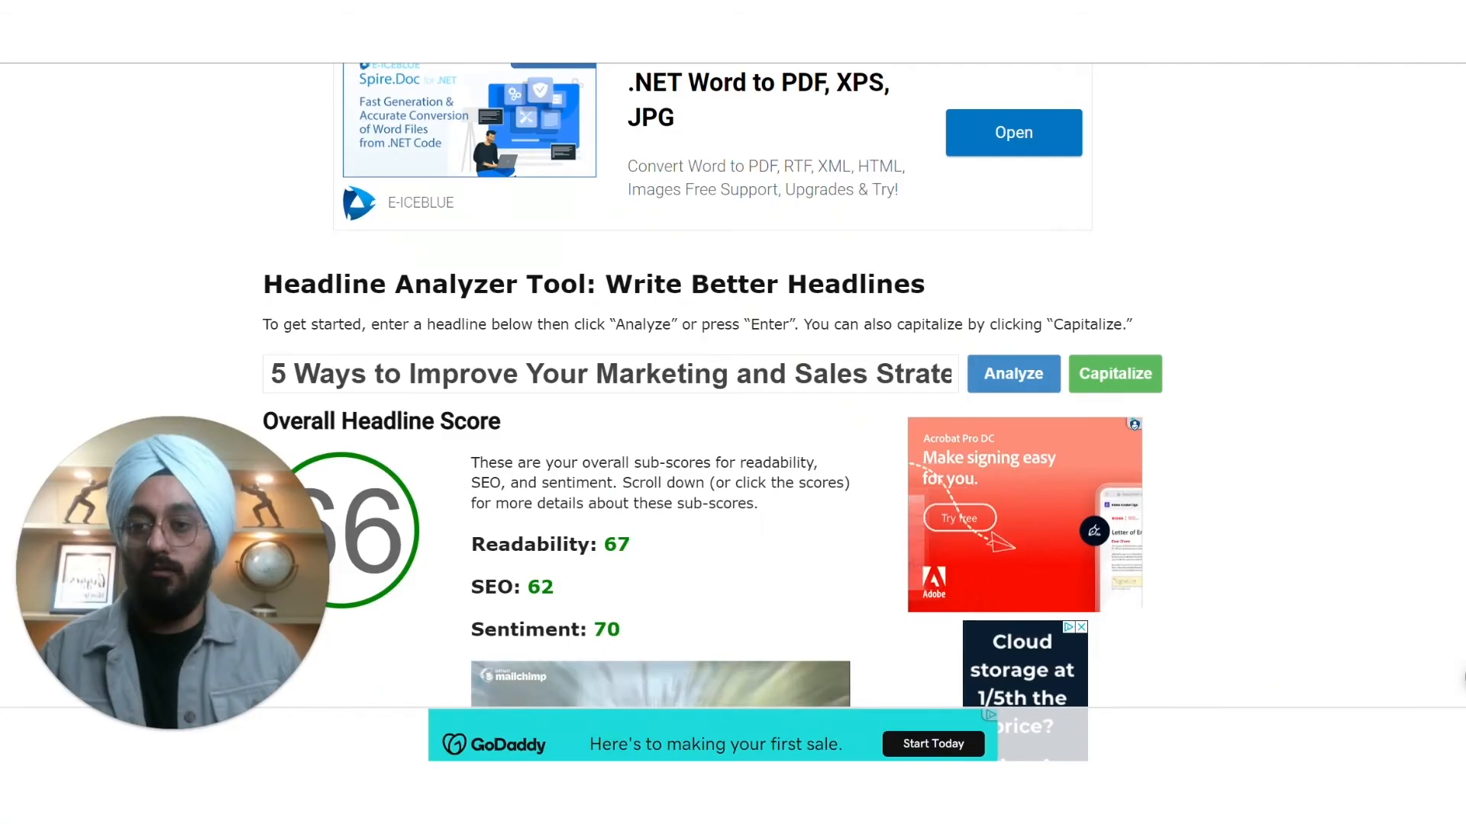
scroll(382, 401, down, 3)
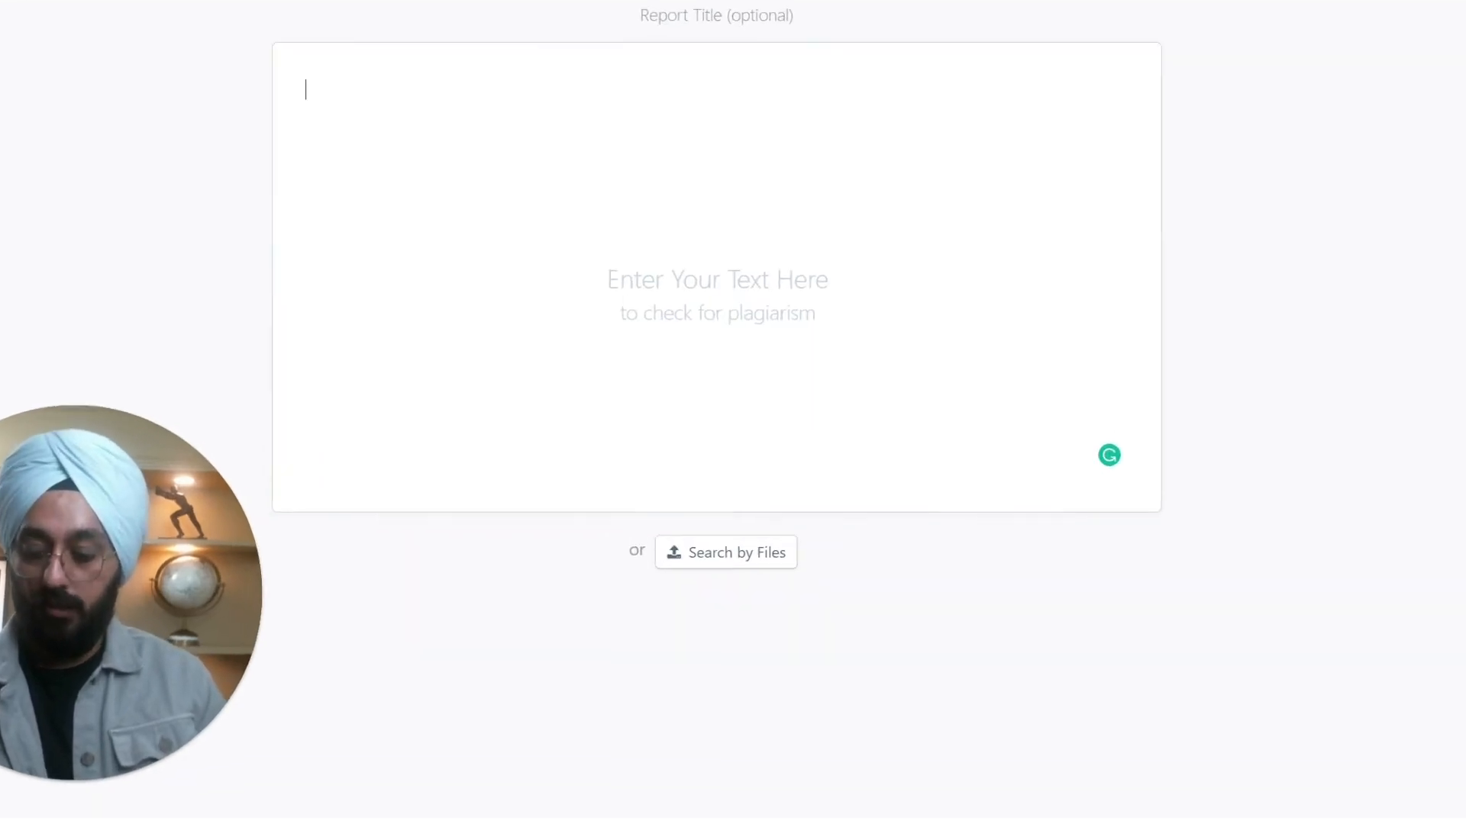
Step: Run the Copy.ai text "The Best Internet Marketing Blogs" through the plagiarism checker and step to the matched source
key(ctrl+v)
click(750, 564)
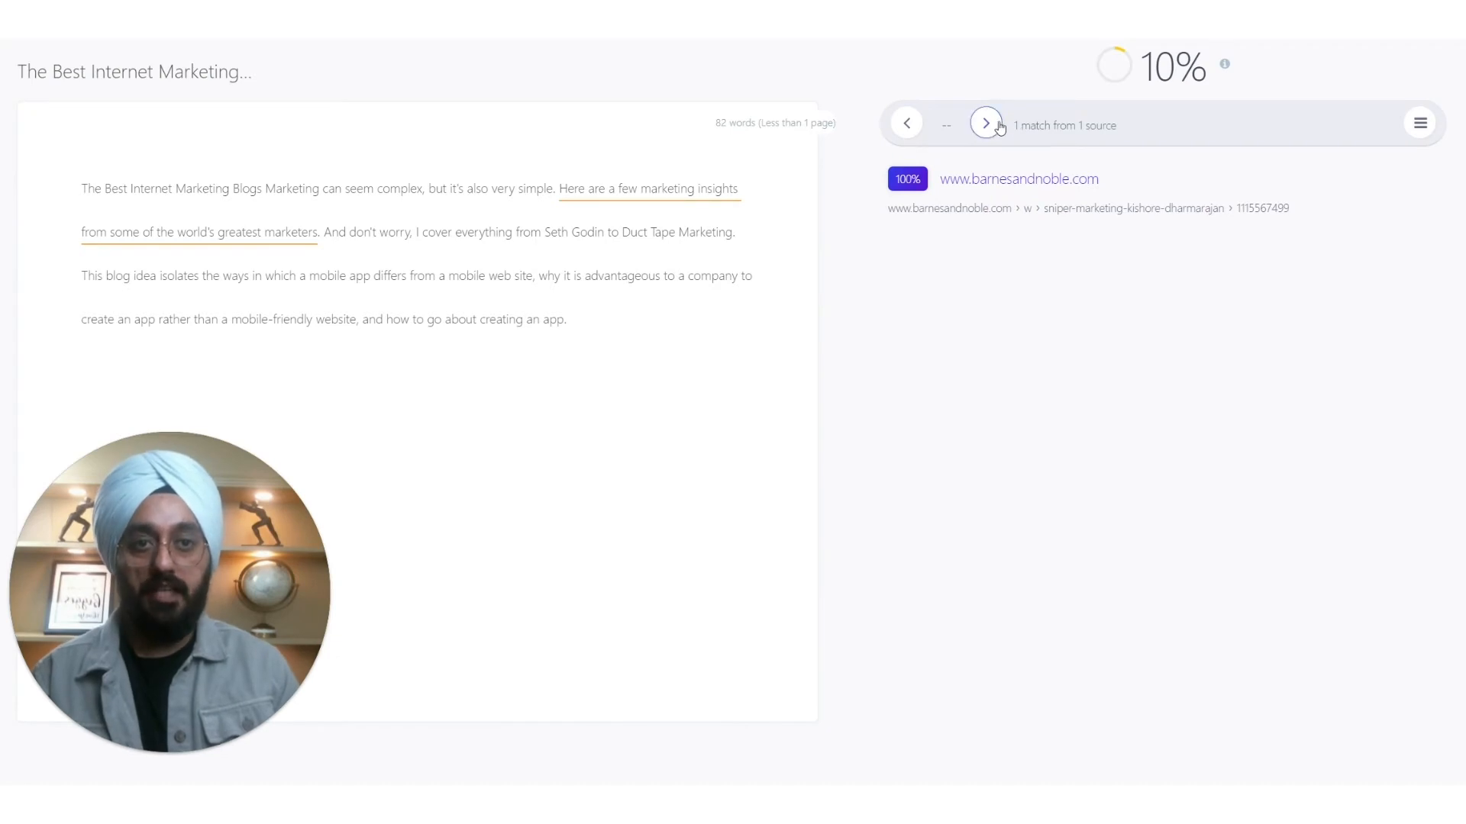
click(986, 124)
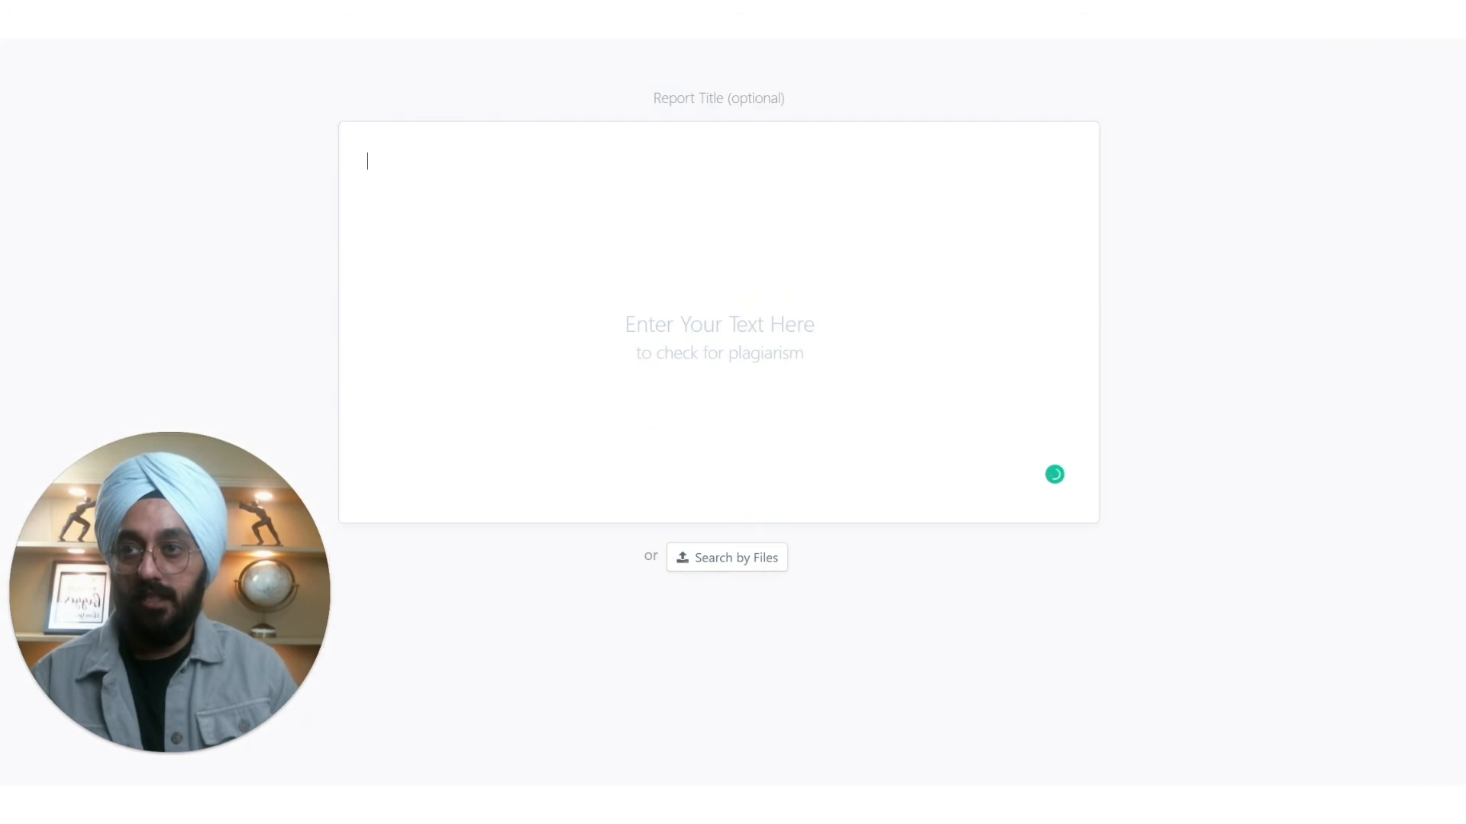
Step: Run the Jasper text and the Rytr text "The Complete Guide to AI Marketing" through the plagiarism checker, stepping to the Rytr match's source
key(ctrl+v)
click(746, 560)
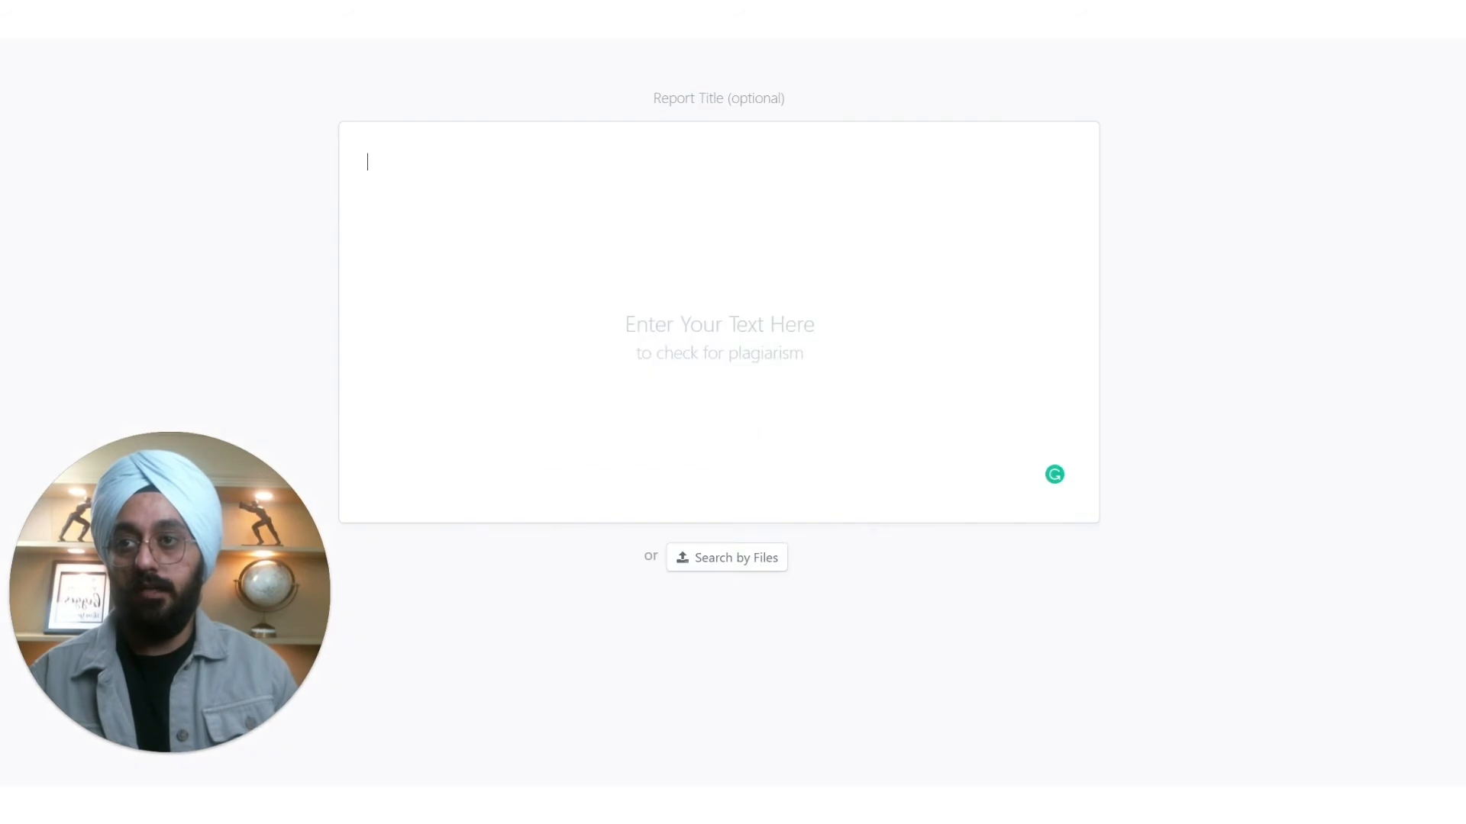
key(ctrl+v)
click(765, 729)
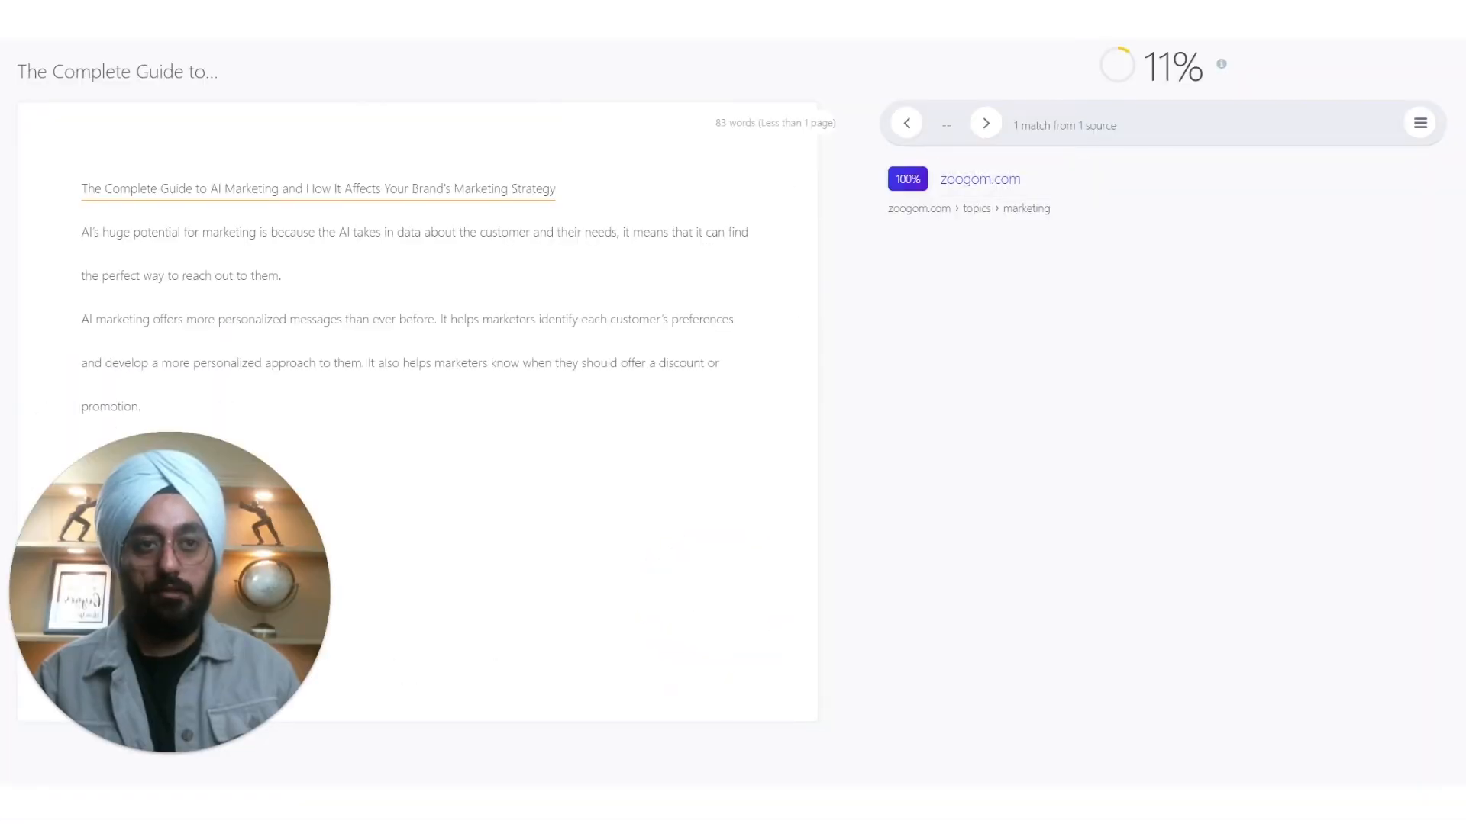
click(987, 124)
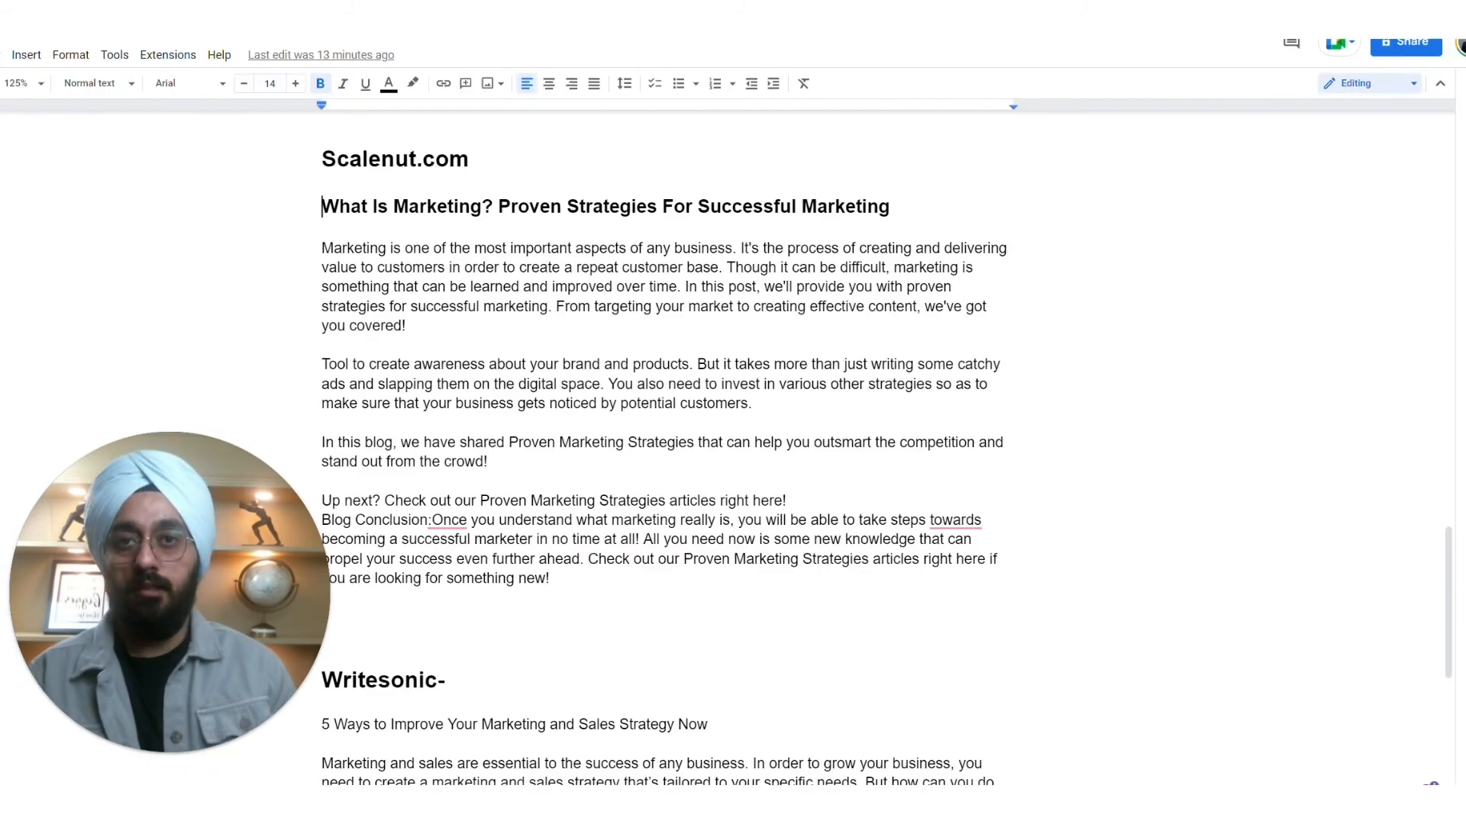
Step: Copy the Scalenut text "What Is Marketing? Proven Strategies For Successful Marketing" from the document and check it for plagiarism
drag(322, 207, 558, 578)
key(ctrl+c)
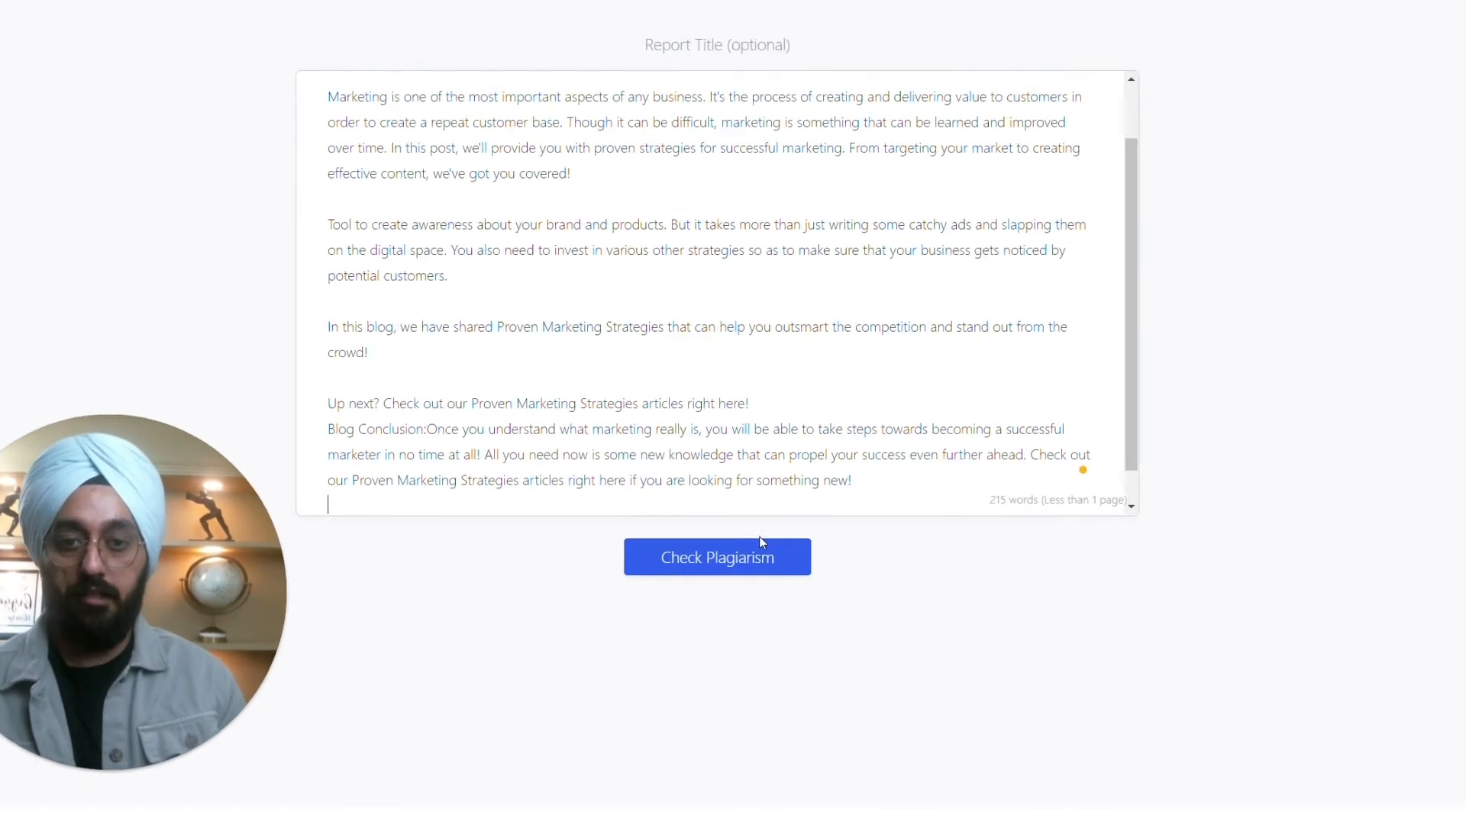
click(757, 550)
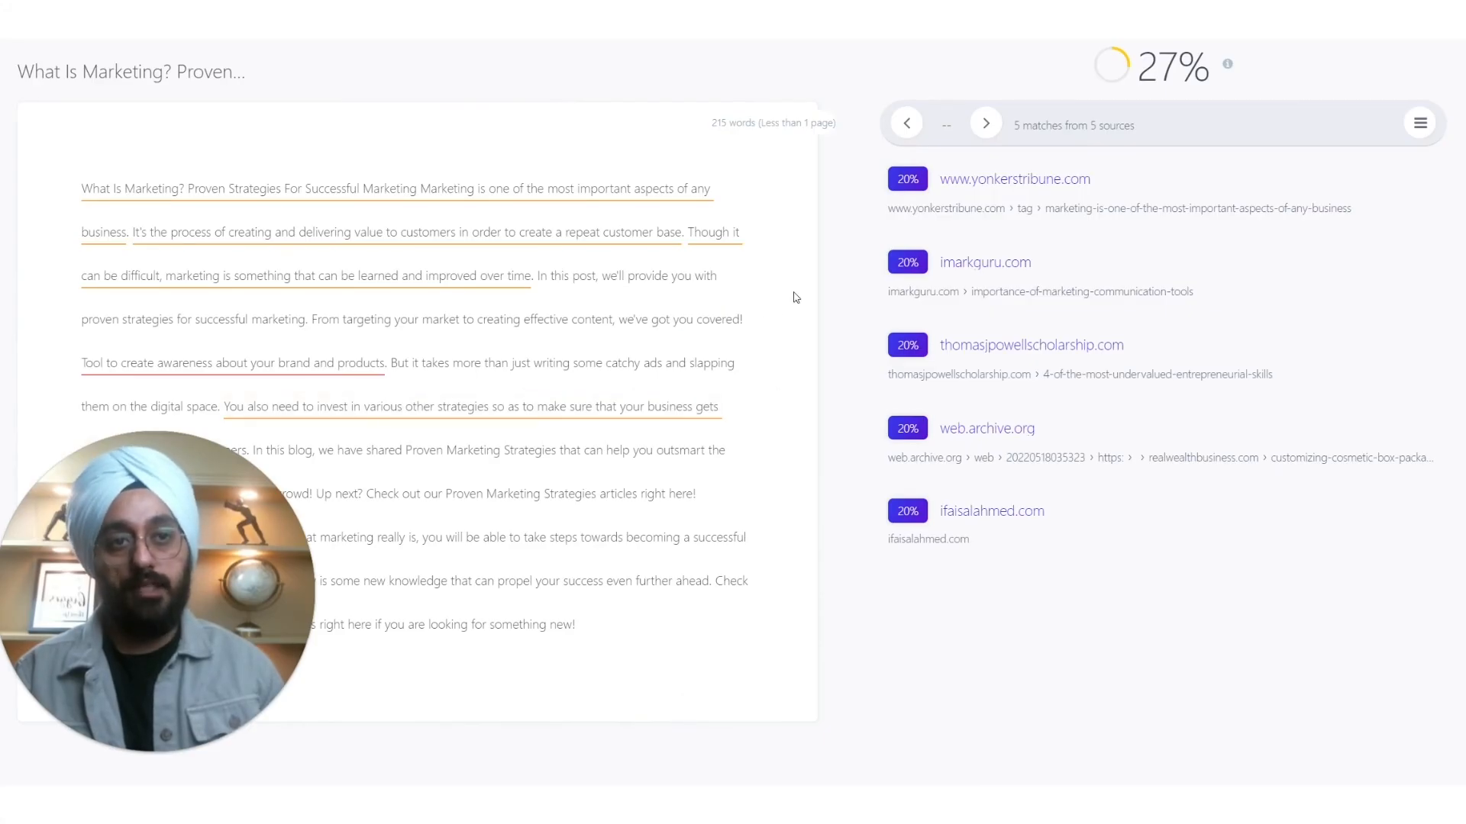
Step: Step through the matched sources of the Scalenut text one by one and compare the highlighted passages
click(987, 122)
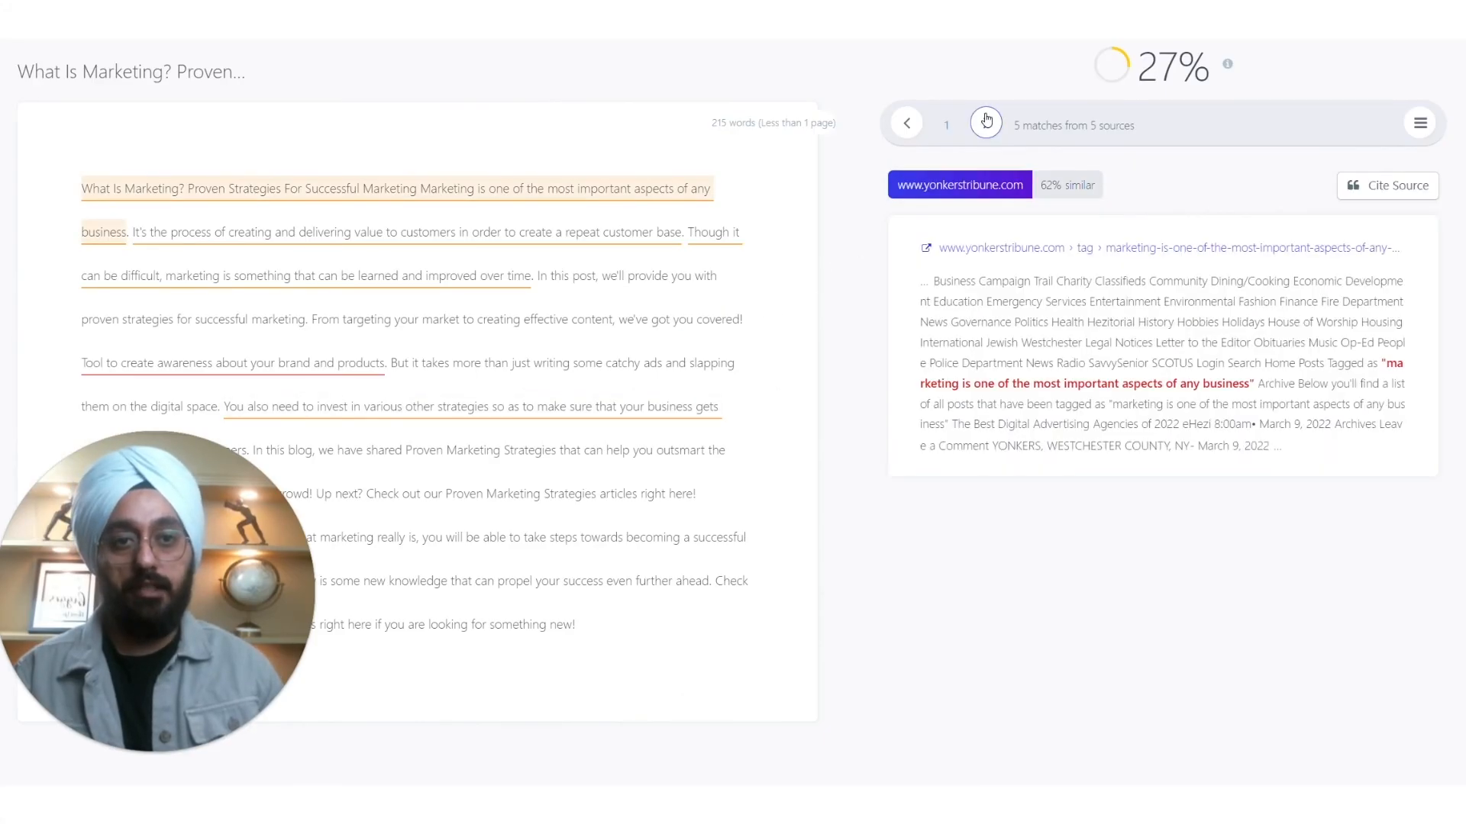
click(986, 122)
click(986, 123)
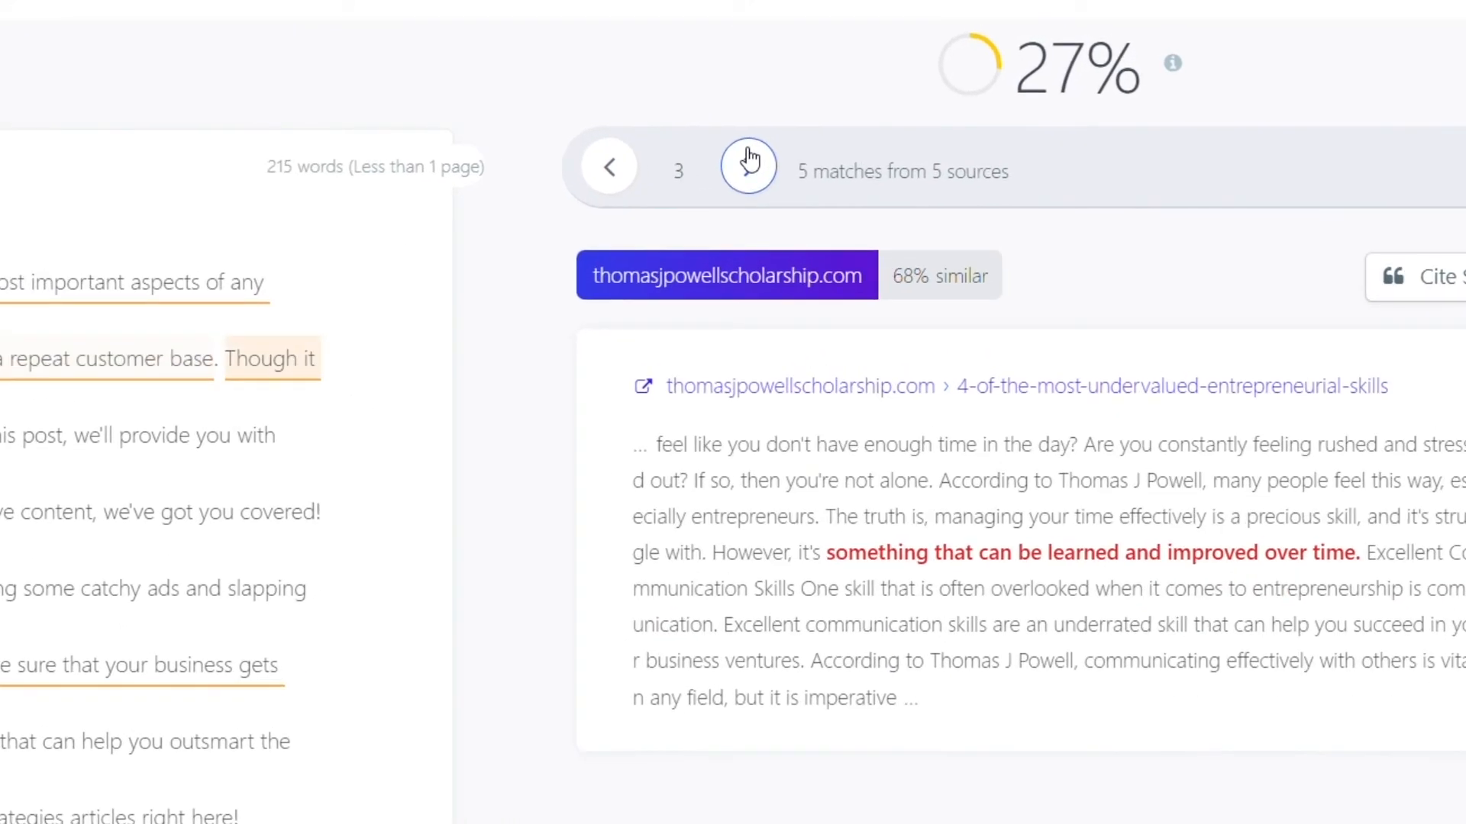
click(744, 166)
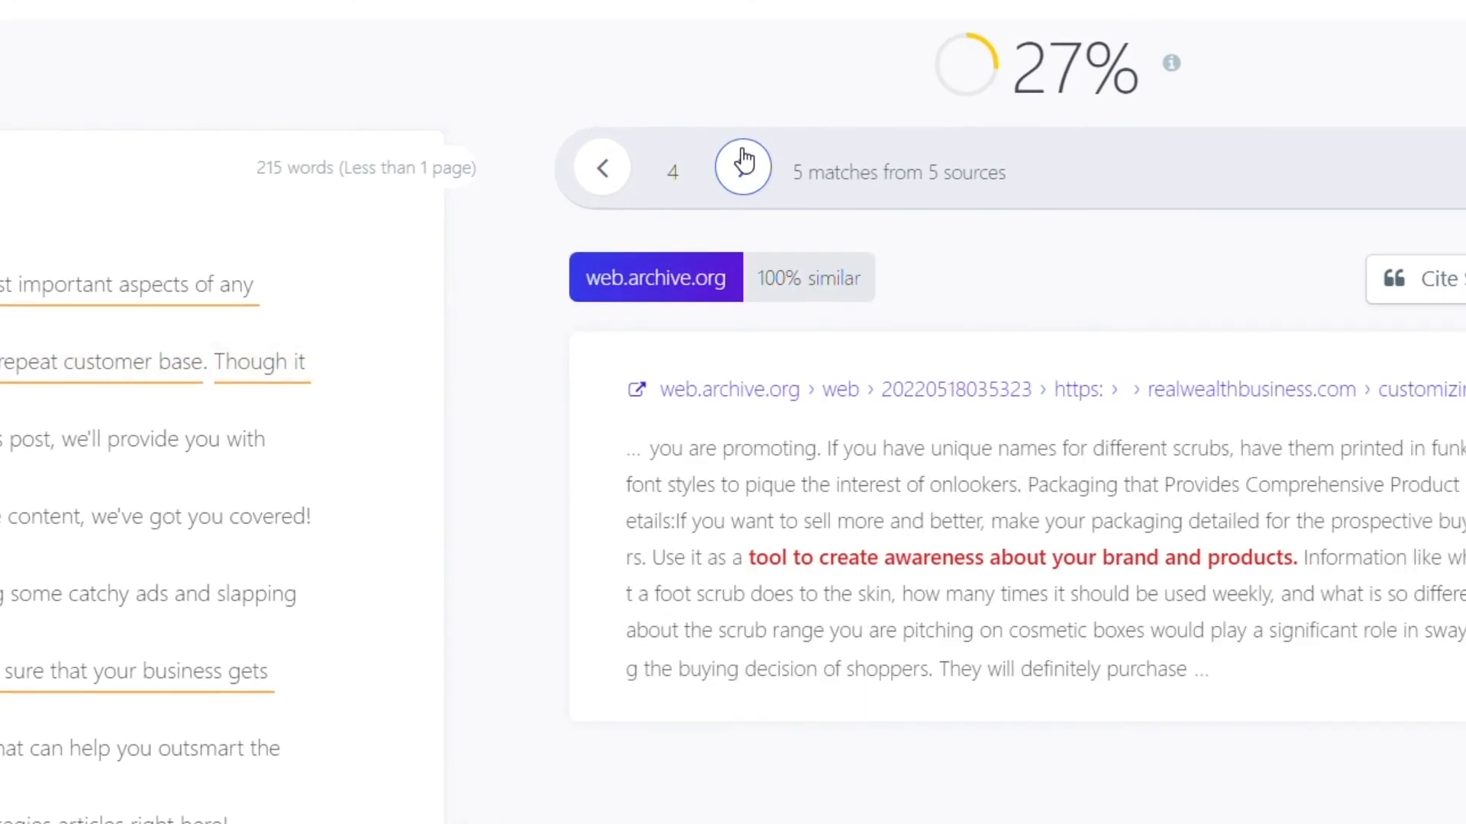
click(743, 166)
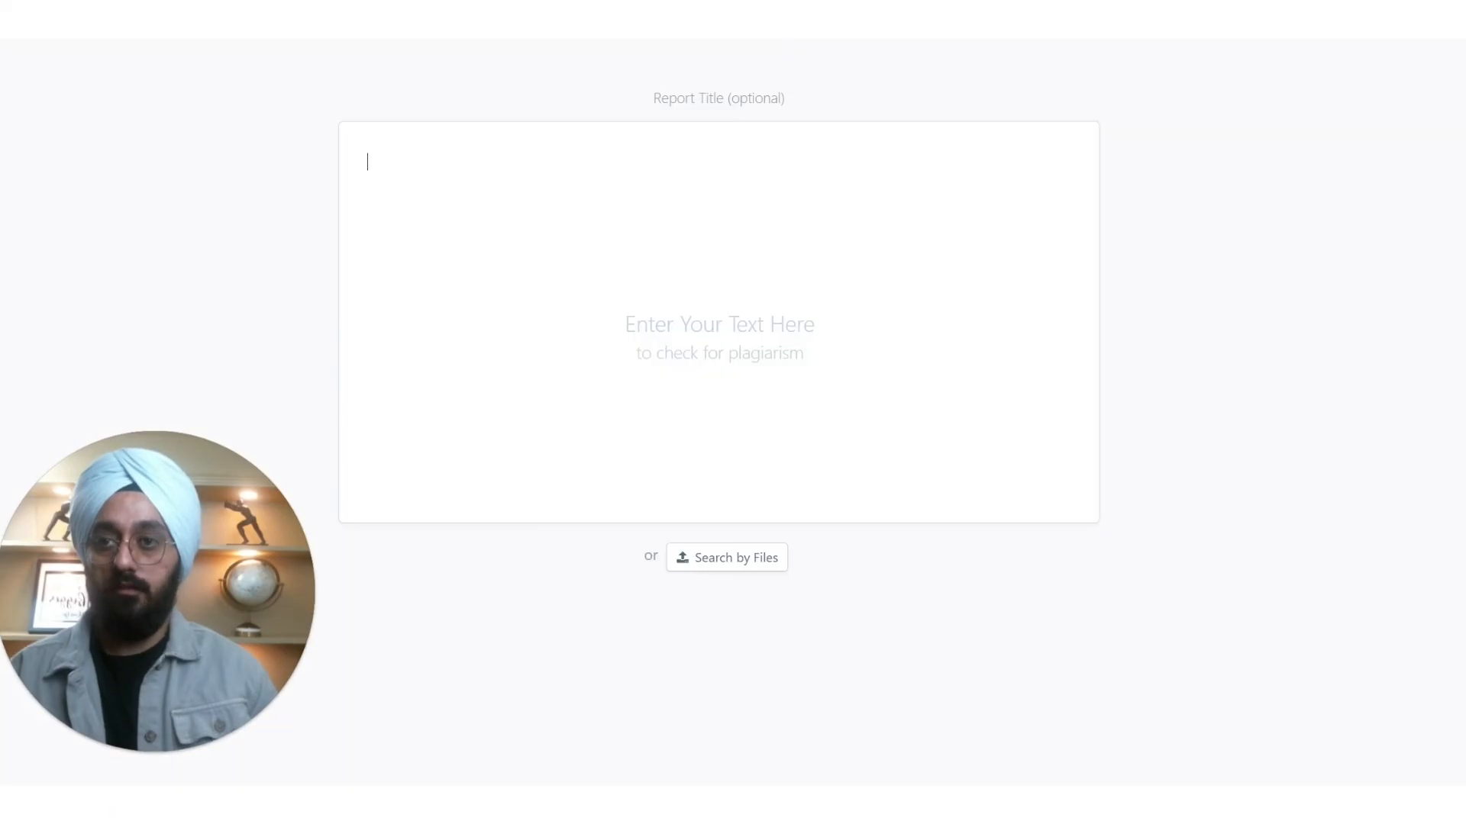
Step: Run the Writesonic text through the plagiarism checker
key(ctrl+v)
click(677, 569)
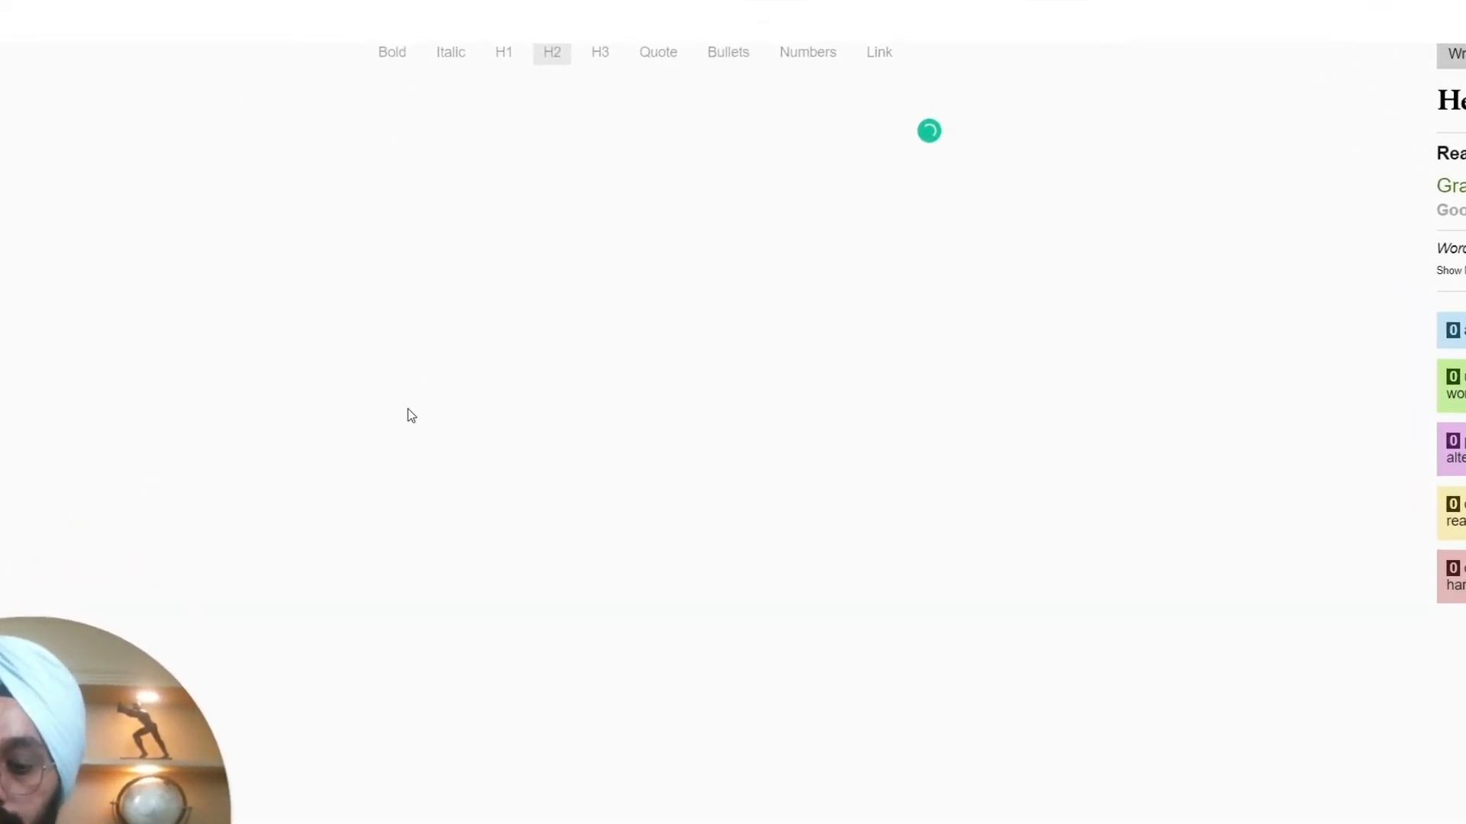
Step: Switch to Hemingway Editor and check the readability of the Copy.ai, Jasper and Rytr blog texts one after another
text(The Best Internet Marketing Blogs  Marketing can seem complex, but it's also very simple. Here are a few marketing insights from some of the world's greatest marketers. And don't worry, I cover everything from Seth Godin to Duct Tape Marketing.  This blog idea isolates the ways in which a mobile app differs from a mobile web site, why it is advantageous to a company to create an app rather than a mobile-friendly website, and how to go about creating an app.)
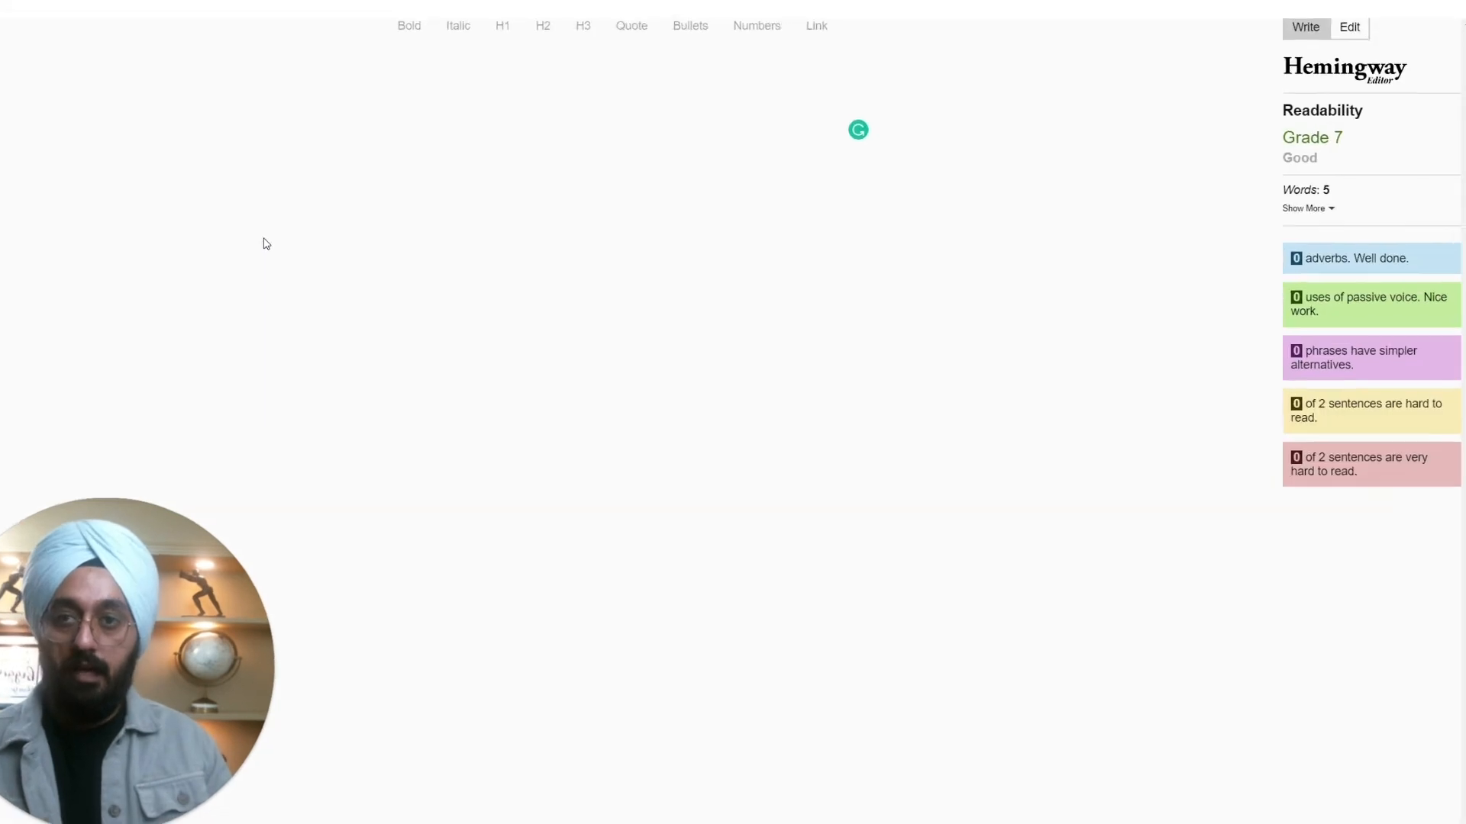
text(The Power of Marketing: How to Tap Into Consumer Psychology and Drive Results  Marketing is one of the most important aspects of any business. It's what allows you to reach new customers and drive sales. But, it can be tricky to know how to tap into consumer psychology and get results. In this post, we'll share some tips on how to do just that! So, read on for the inside scoop. ;)  Conclusion paragraph: By understanding how to use consumer psychology in your marketing, you can create campaigns that are more effective and drive more sales. Have you tried any of these techniques? If not, give them a go and see what happens! We’d love to hear about your results.)
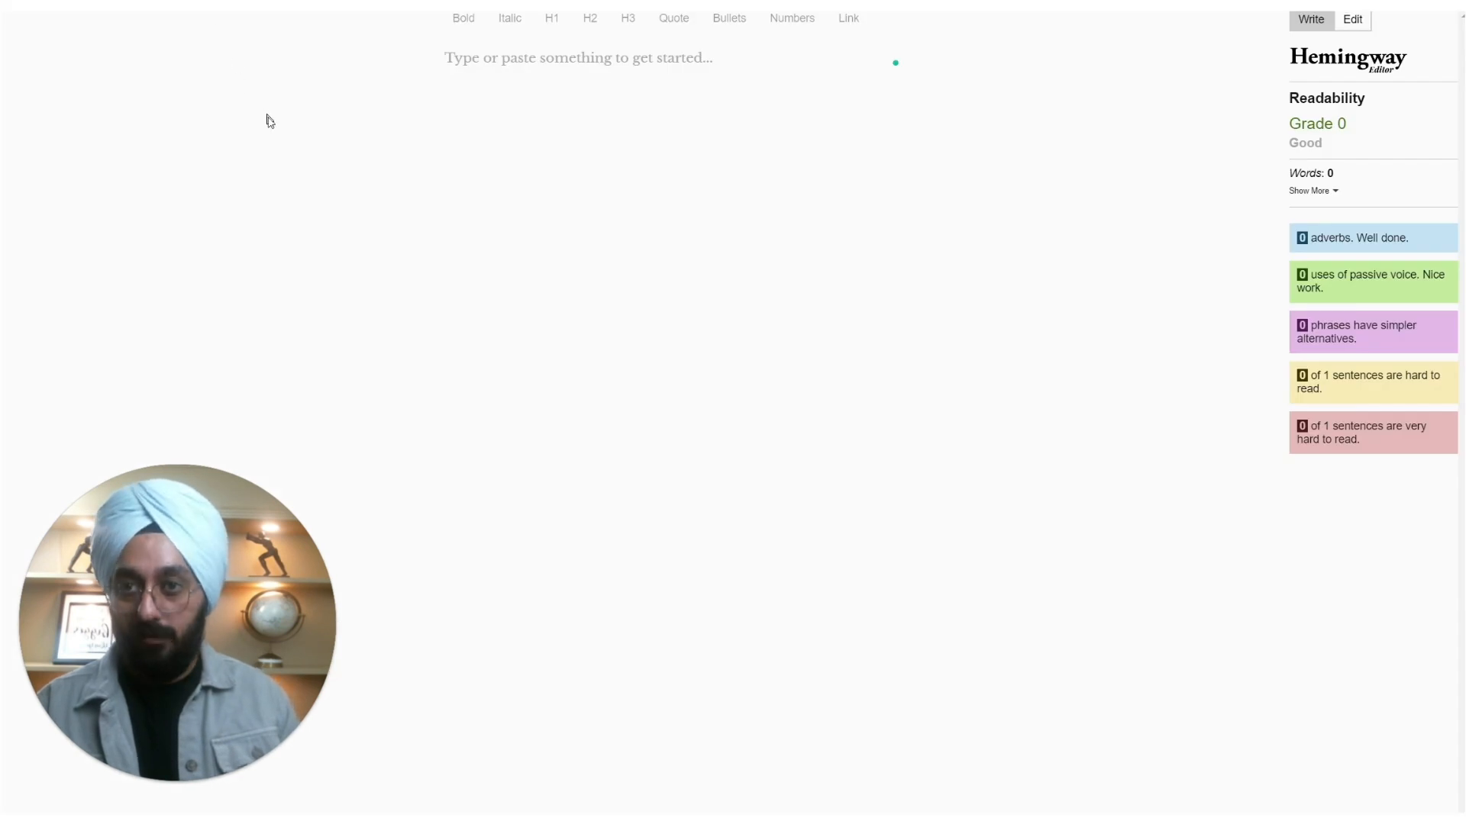
text(The Complete Guide to AI Marketing and How It Affects Your Brand's Marketing Strategy AI’s huge potential for marketing is because the AI takes in data about the customer and their needs, it means that it can find the perfect way to reach out to them. AI marketing offers more personalized messages than ever before. It helps marketers identify each customer’s preferences and develop a more personalized approach to them. It also helps marketers know when they should offer a discount or promotion. The future of content lies in the AI writer. They are able to understand human emotions, learn the nuances of the human language and generate content that is more engaging. AI writers have come a long way and will continue to be a powerful force in transforming content generation.)
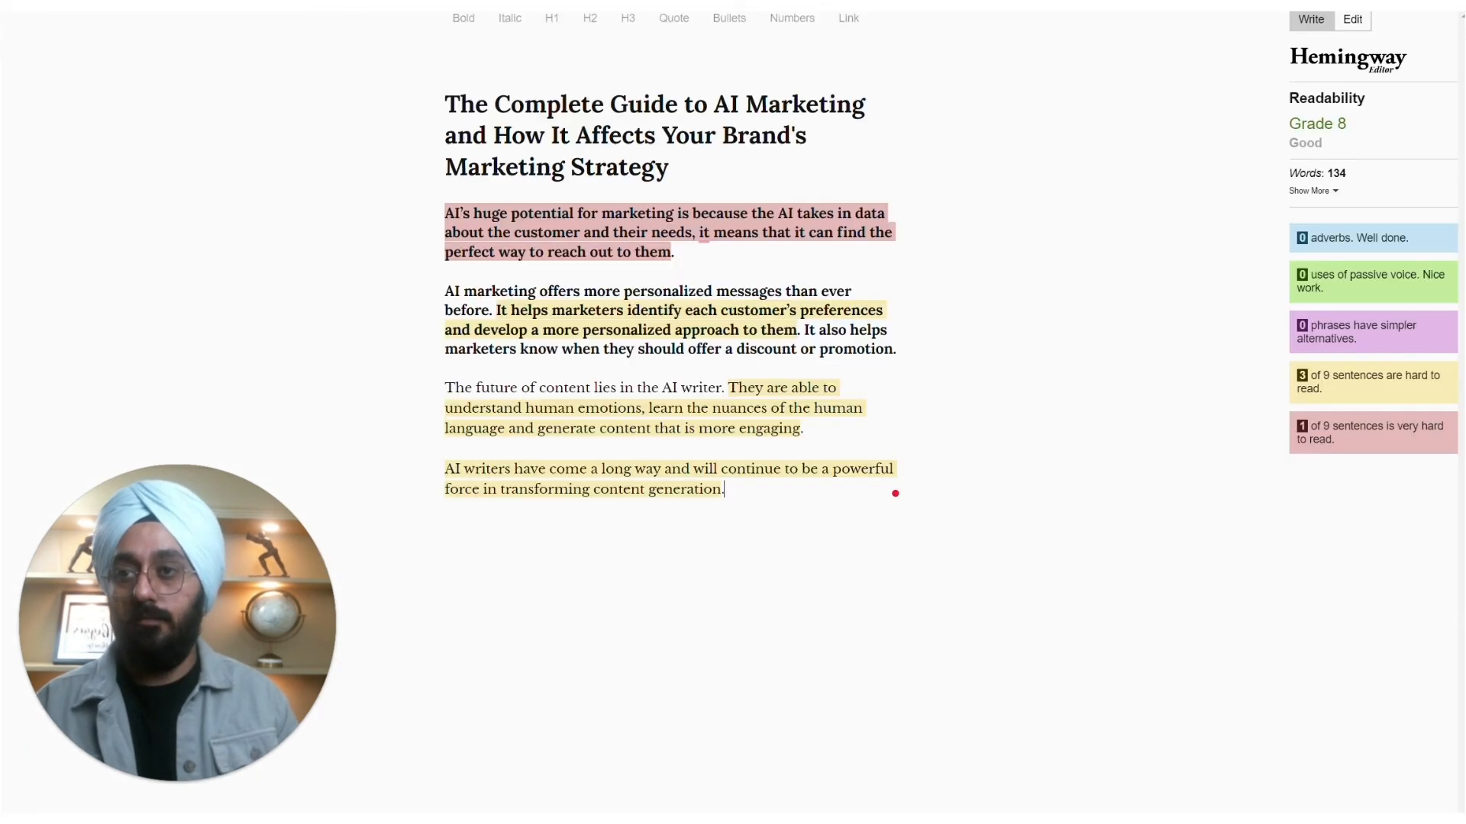
Step: Replace the Rytr text with the Scalenut text and the Writesonic text "5 Ways to Improve Your Marketing and Sales Strategy Now" for readability checks
key(ctrl+a)
key(ctrl+v)
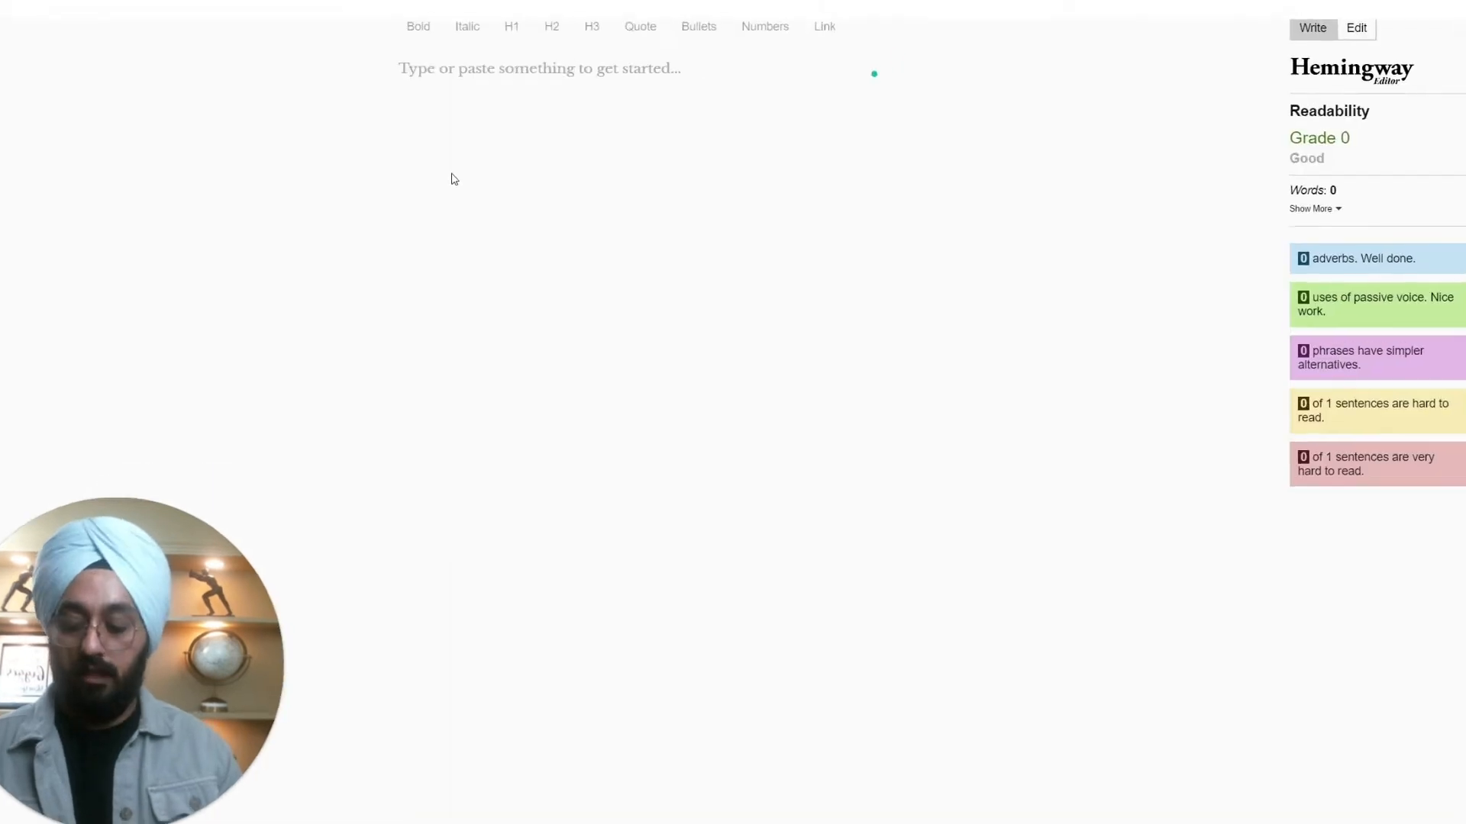
text(5 Ways to Improve Your Marketing and Sales Strategy Now  Marketing and sales are essential to the success of any business. In order to grow your business, you need to create a marketing and sales strategy that’s tailored to your specific needs. But how can you do this? It’s easy to become consumed with daily tasks and challenges as an entrepreneur, which is why you need a marketing and sales strategy that helps you stay focused on what matters most. A good strategy will not only help you achieve your business goals but also make things easier for you in the future. These strategies are especially useful if you find yourself feeling uninspired or stuck at any point. They’re simple ideas that can get you back on track and moving forward again fast. If these concepts feel like they could help your business, keep reading to discover five tips for improving your marketing and sales strategy today  As artificial intelligence and automation continue to reshape the future of business, marketers and sales leaders need to think fast in order to stay ahead of the curve. The rapid rate of change creates both opportunities and challenges for businesses, forcing professionals to find new ways of capitalizing on emerging technologies while staying focused on the most important objectives at hand. Any strategy that isn’t keeping pace with the changing landscape is bound to fail, so it’s important to stay flexible and adapt to the latest trends and technologies as they emerge. Marketers who want to improve their strategy should start by building a strong data foundation, finding ways to collaborate with other departments, being transparent with your audience, and automating your most important processes. Finally, marketers can also develop AI-based tools for their team -- so they can focus on growing their business rather than managing the daily operations of their team.)
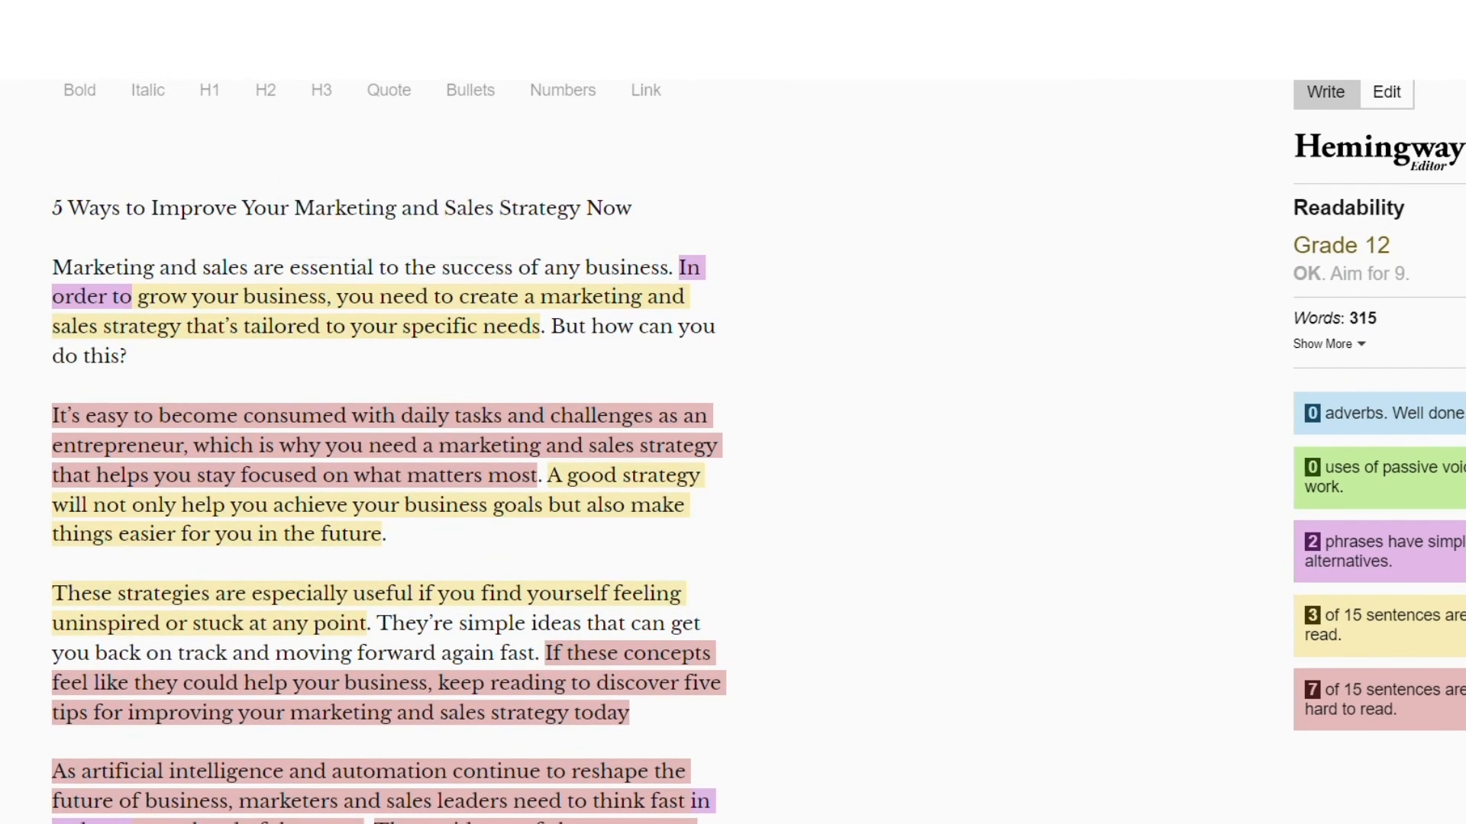